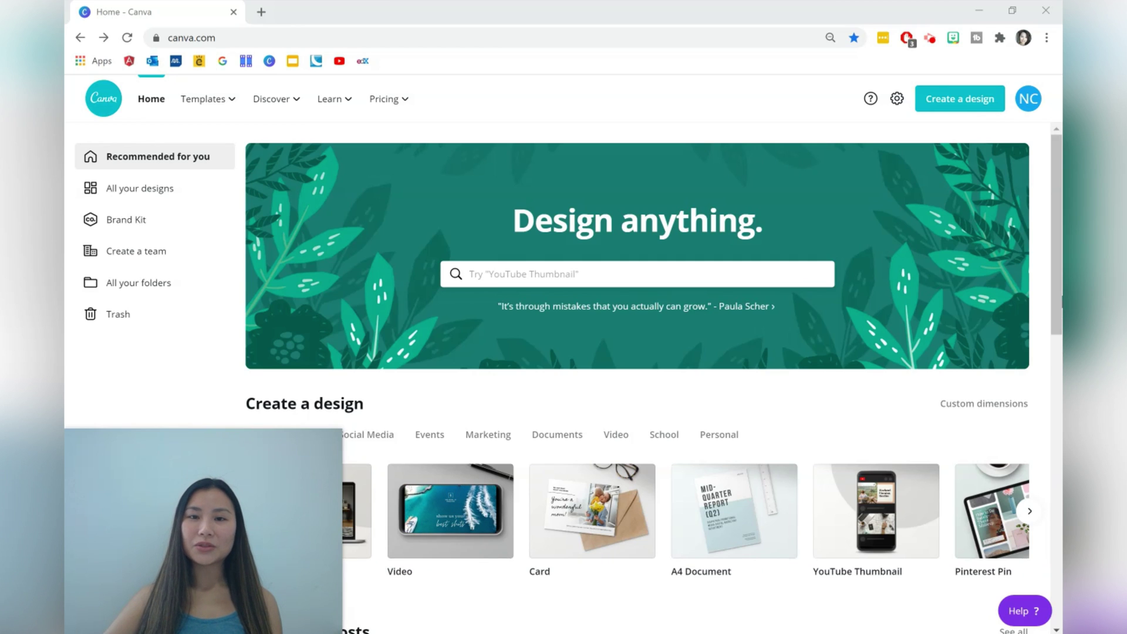
# - Start a new blank 1920 × 1080 video design from the Video tile under Create a design
pyautogui.click(953, 39)
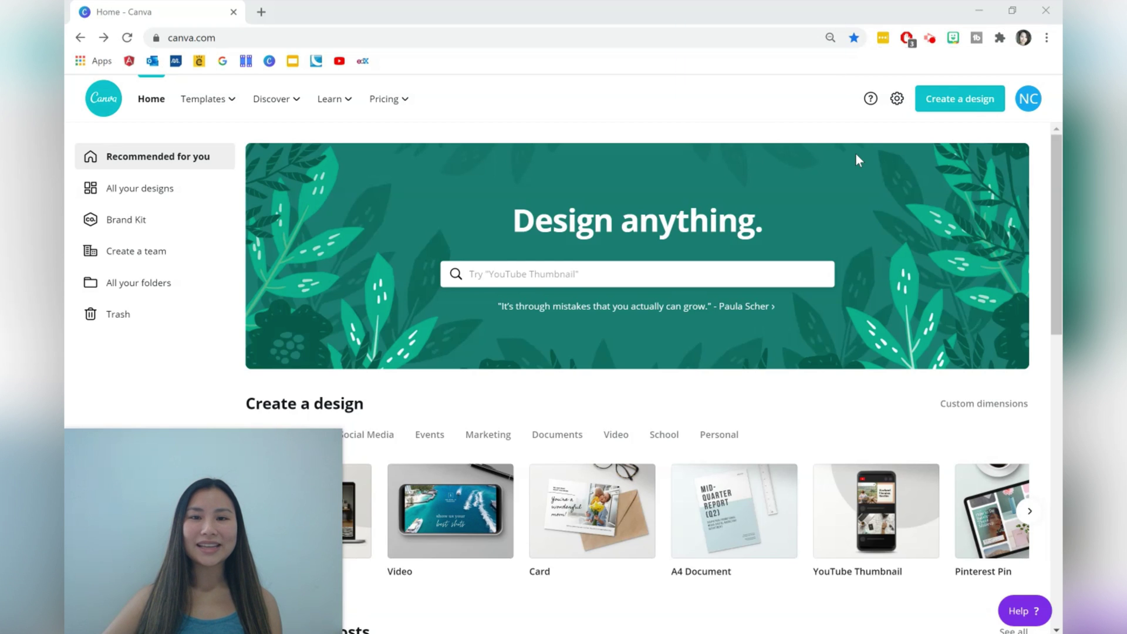
pyautogui.scroll(-3, 856, 154)
pyautogui.scroll(-2, 658, 300)
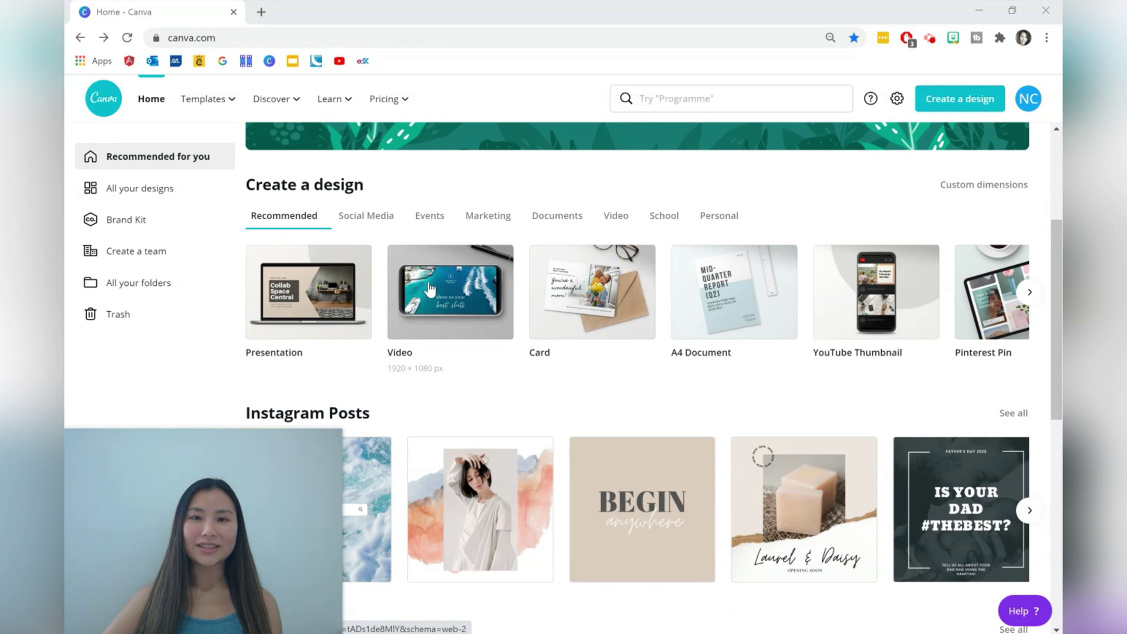
pyautogui.click(430, 288)
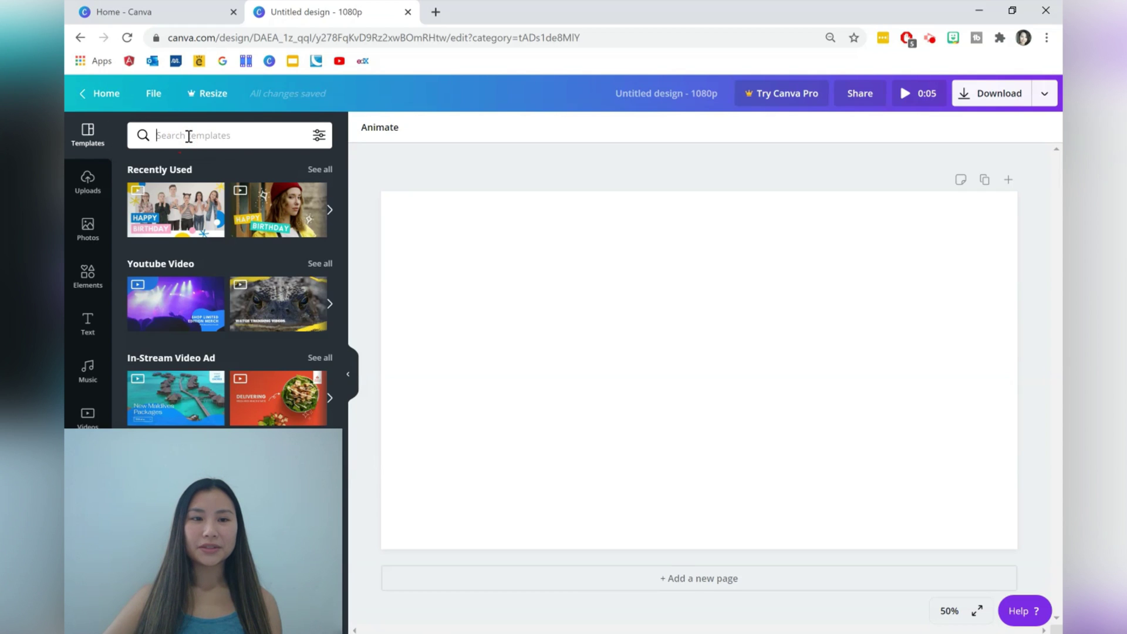
# - Search templates for 'birthday' and apply the Peach and Cream Birthday Wishes cover page
pyautogui.write('birthday')
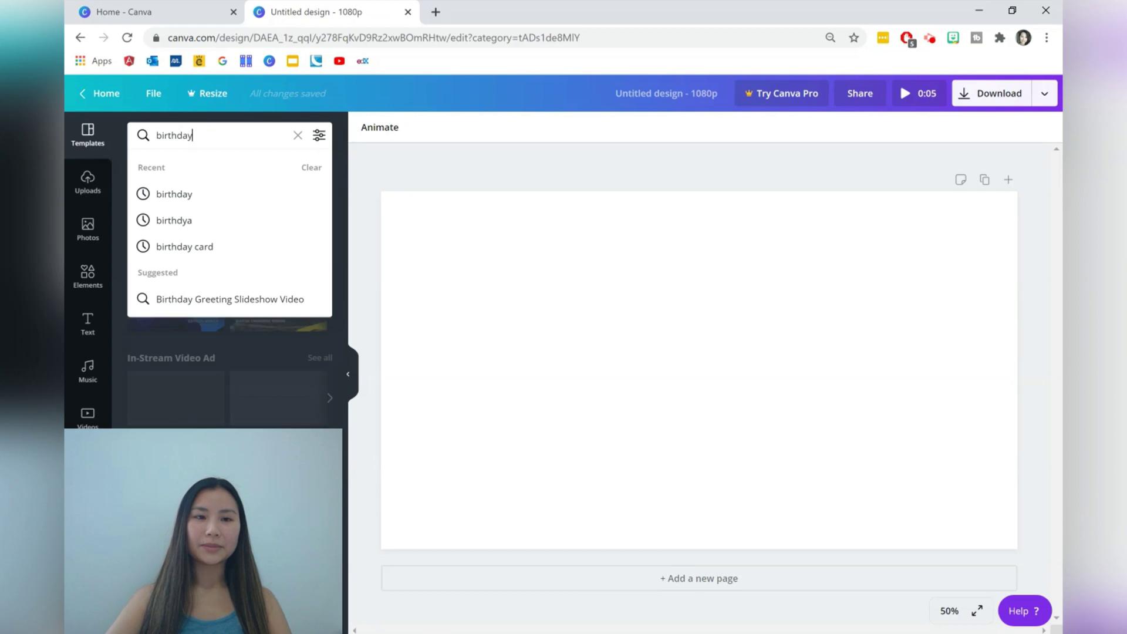
pyautogui.press('Return')
pyautogui.click(135, 229)
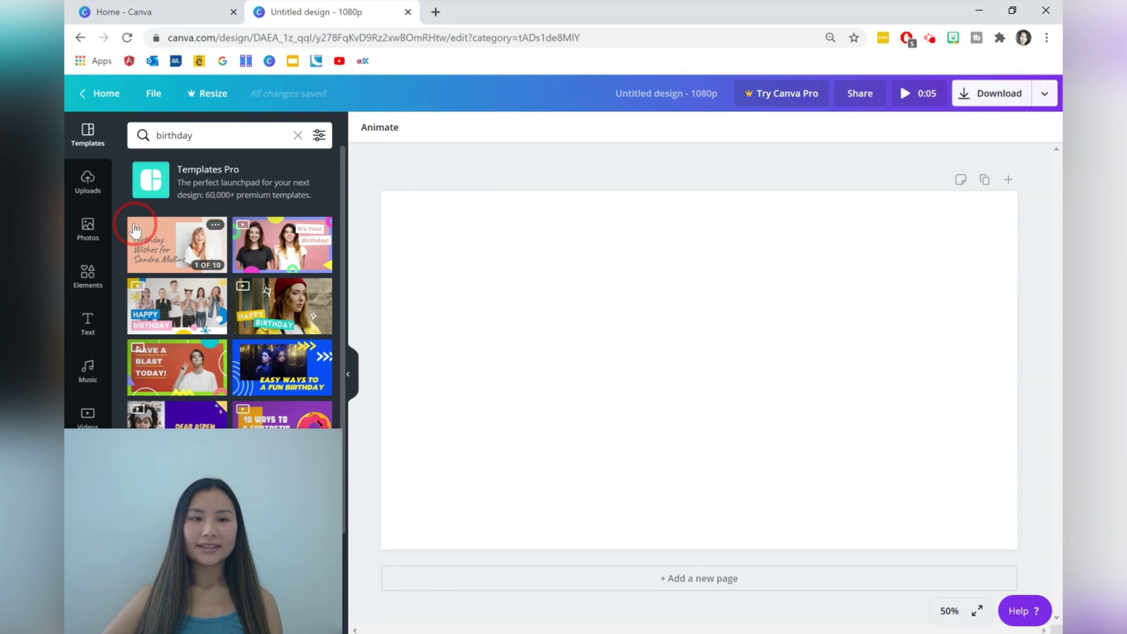
pyautogui.click(147, 252)
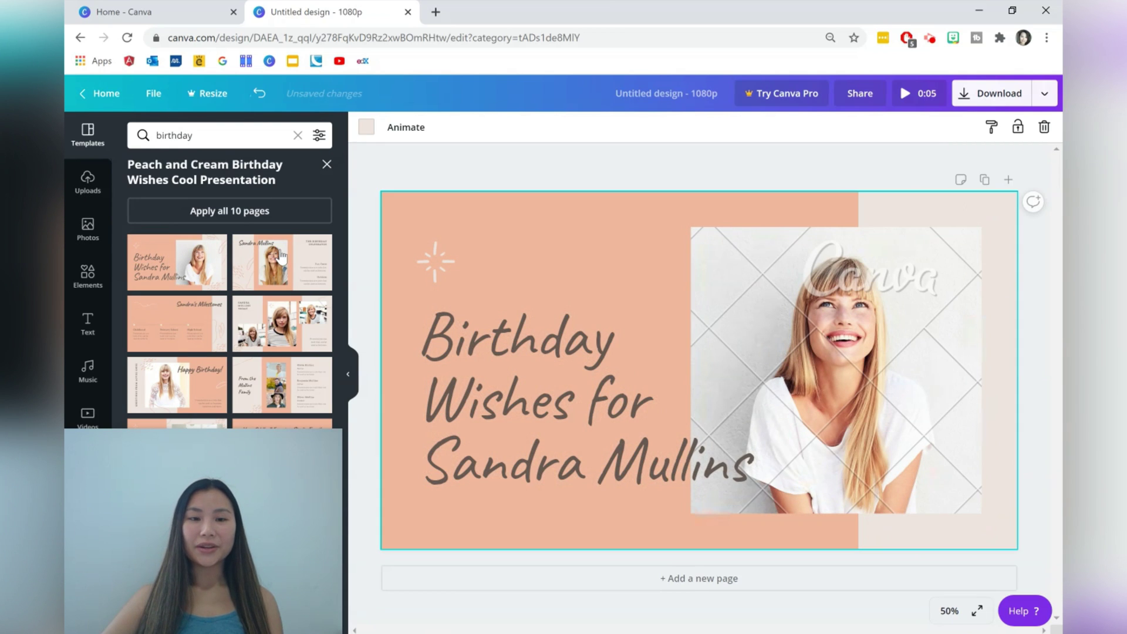
pyautogui.click(281, 257)
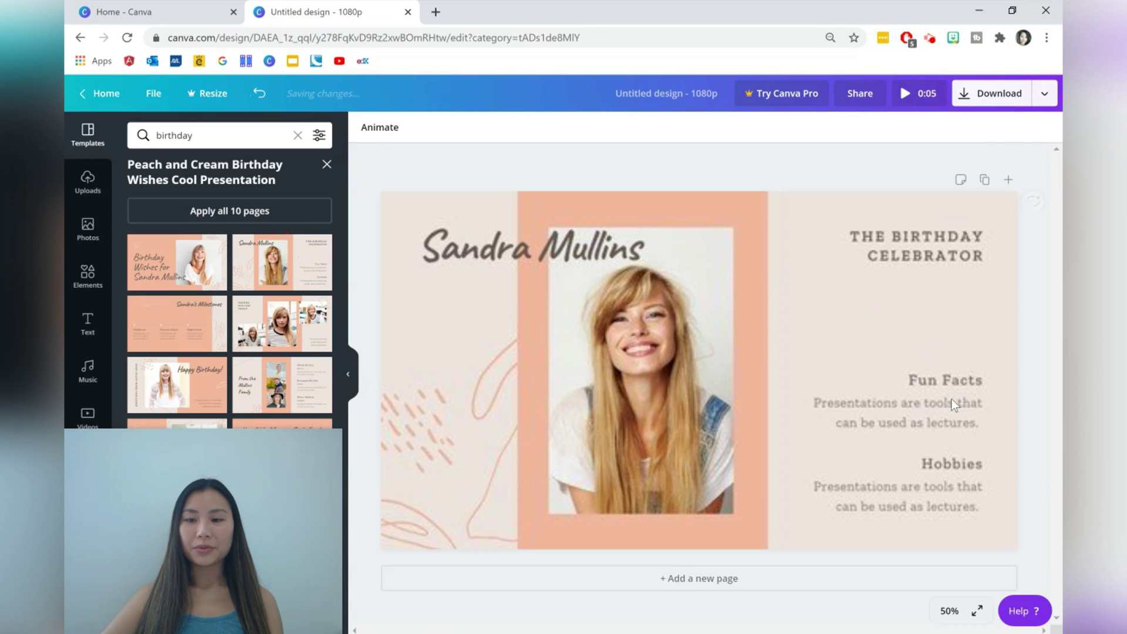
pyautogui.click(201, 324)
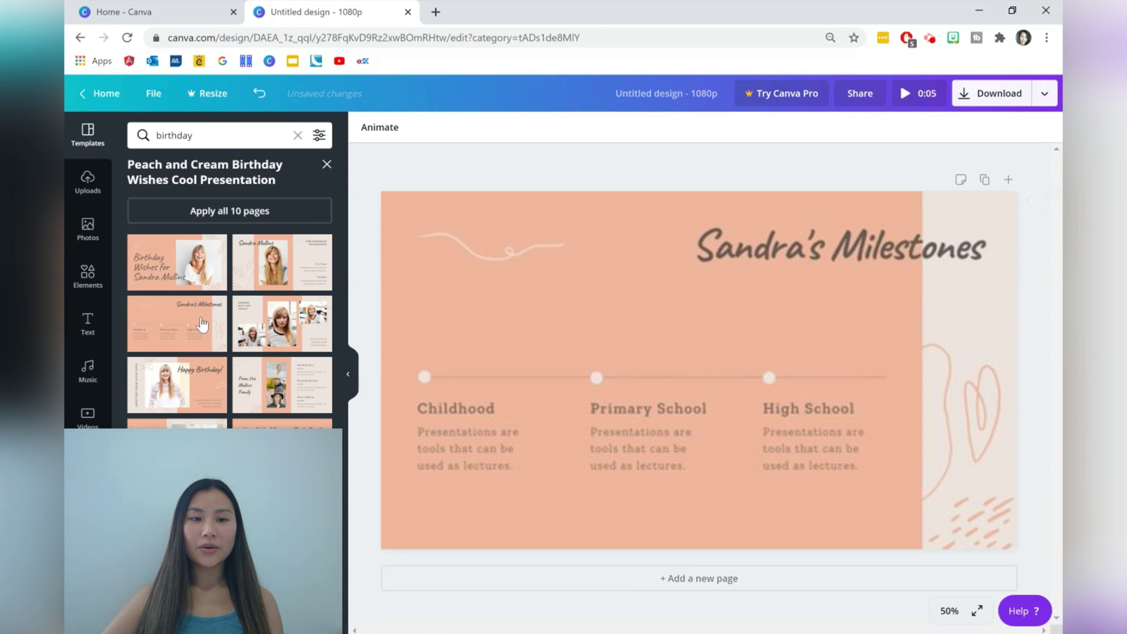
pyautogui.click(196, 285)
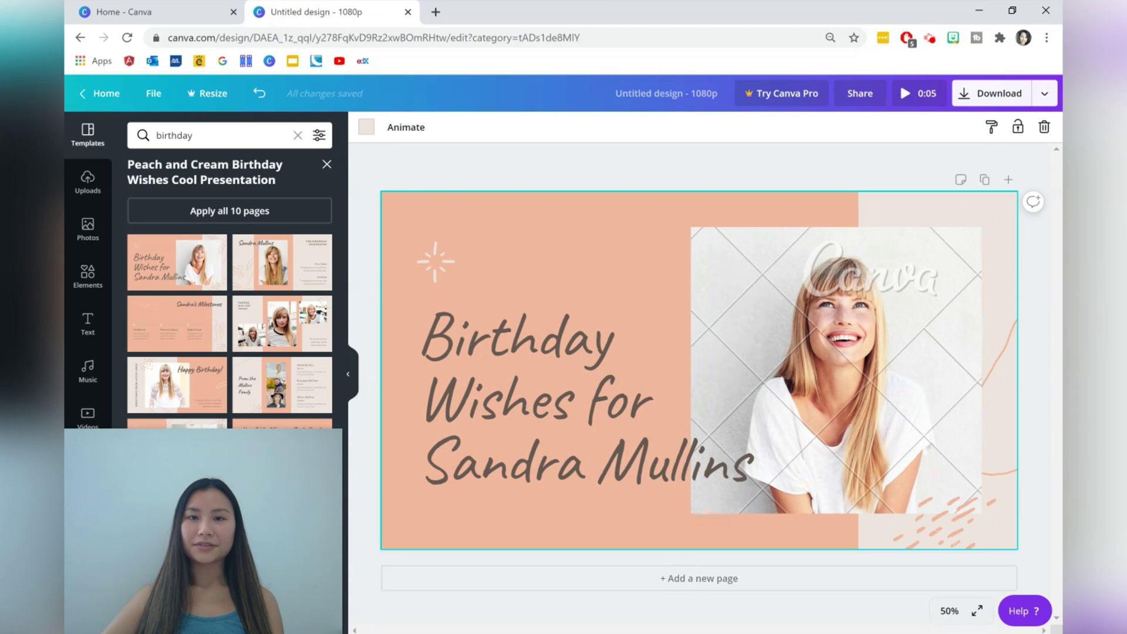
# - Delete the photo and the orange squiggle decoration from the cover
pyautogui.click(803, 312)
pyautogui.press('Delete')
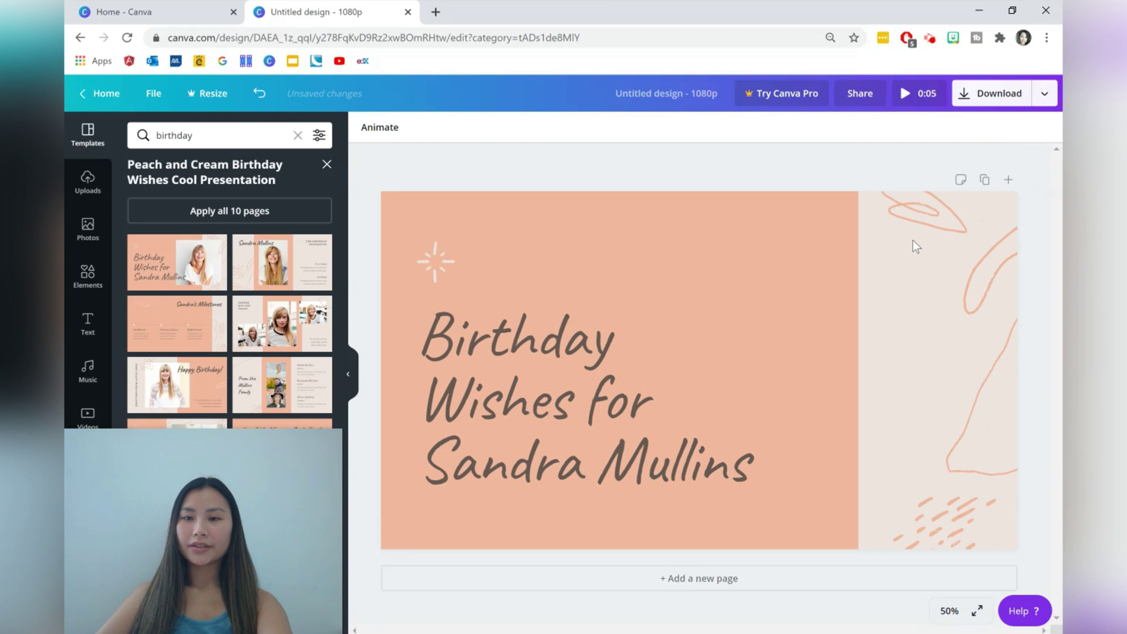
pyautogui.moveTo(914, 241)
pyautogui.mouseDown()
pyautogui.moveTo(1011, 263)
pyautogui.moveTo(967, 515)
pyautogui.mouseUp()
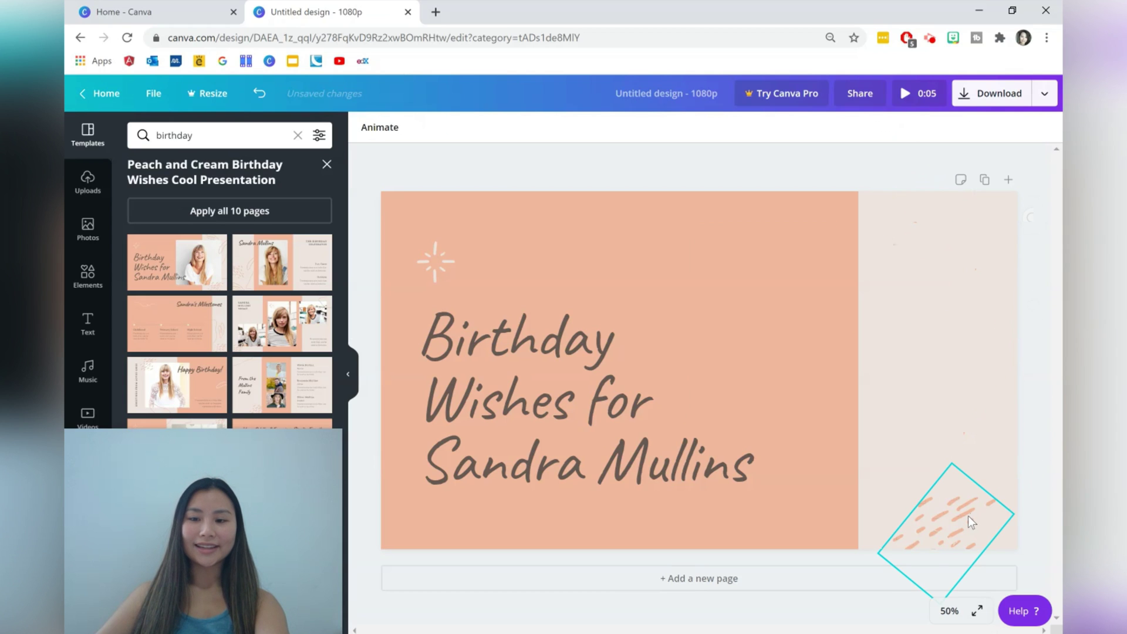
pyautogui.press('Delete')
# - Replace the three-line title with 'Happy birthday, Jess!'
pyautogui.click(561, 422)
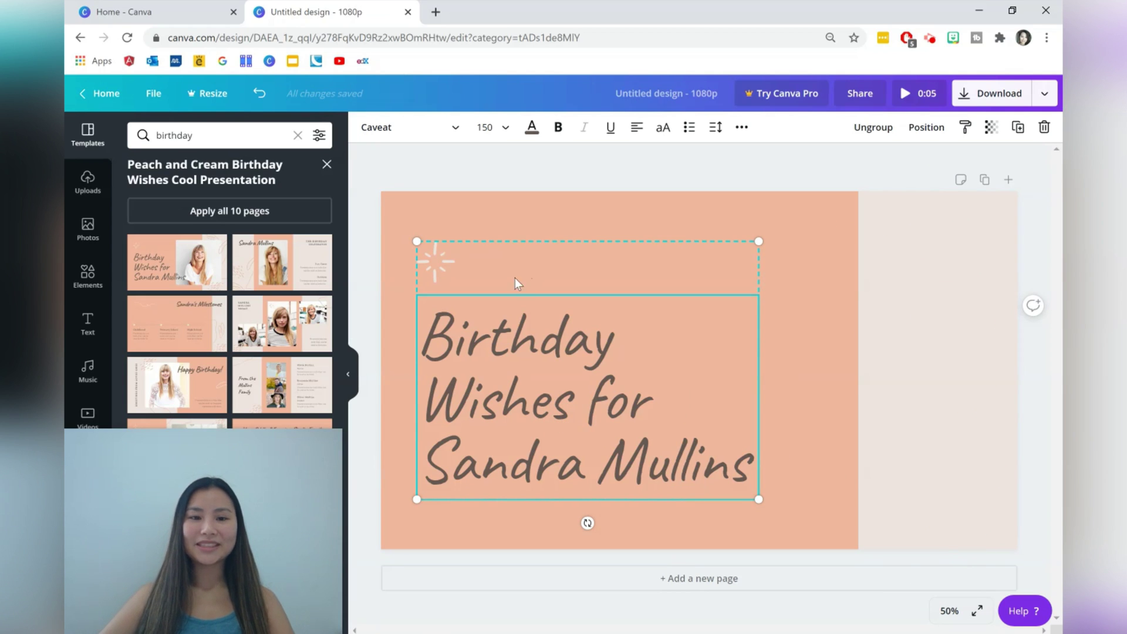
pyautogui.moveTo(421, 332); pyautogui.dragTo(752, 494)
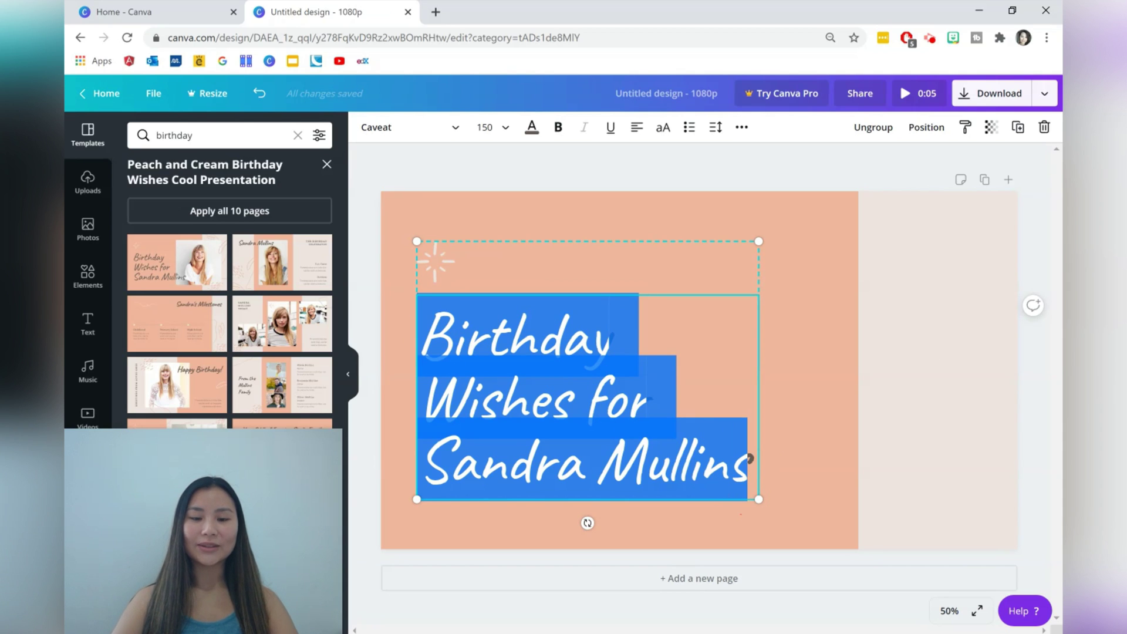
pyautogui.write('Happy bri')
pyautogui.press('BackSpace')
pyautogui.press('BackSpace')
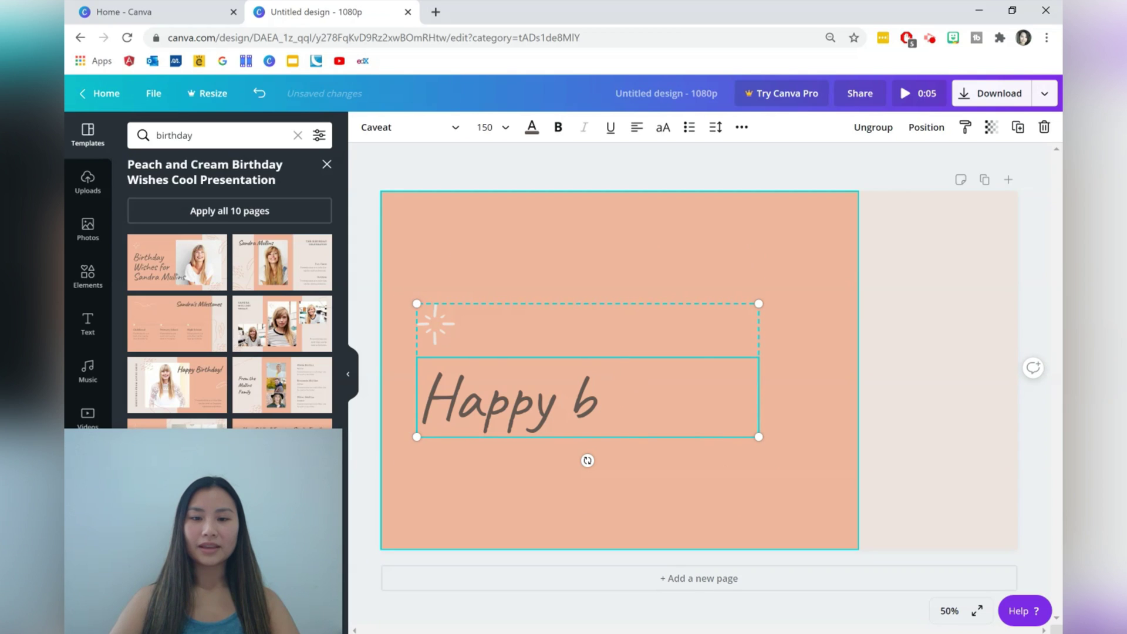
pyautogui.write('irthday, Jess!')
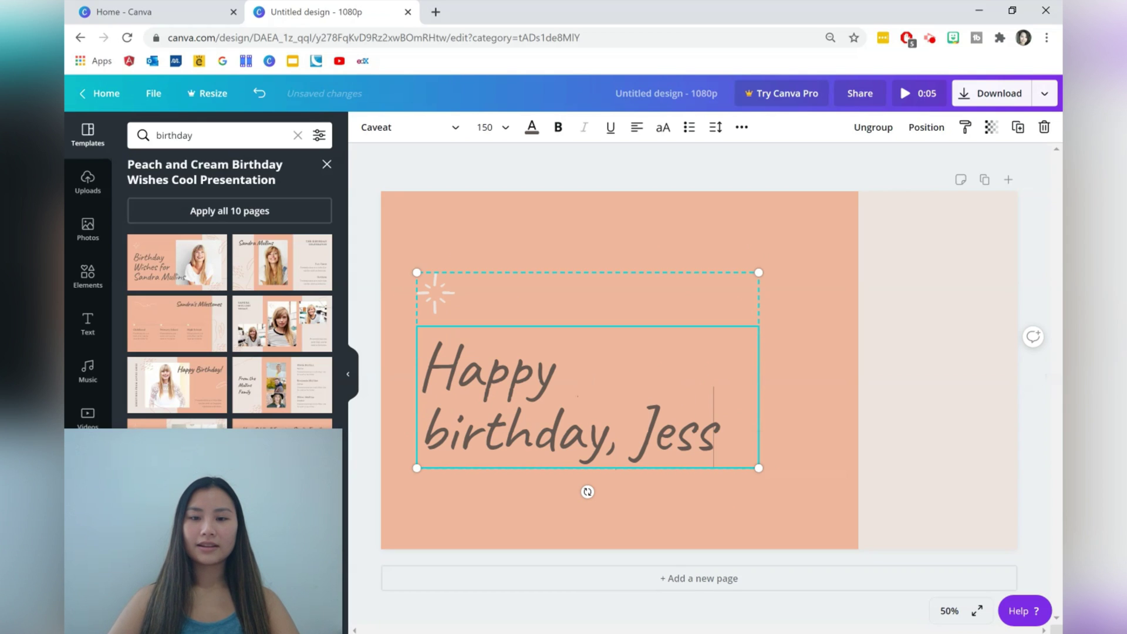
pyautogui.click(968, 355)
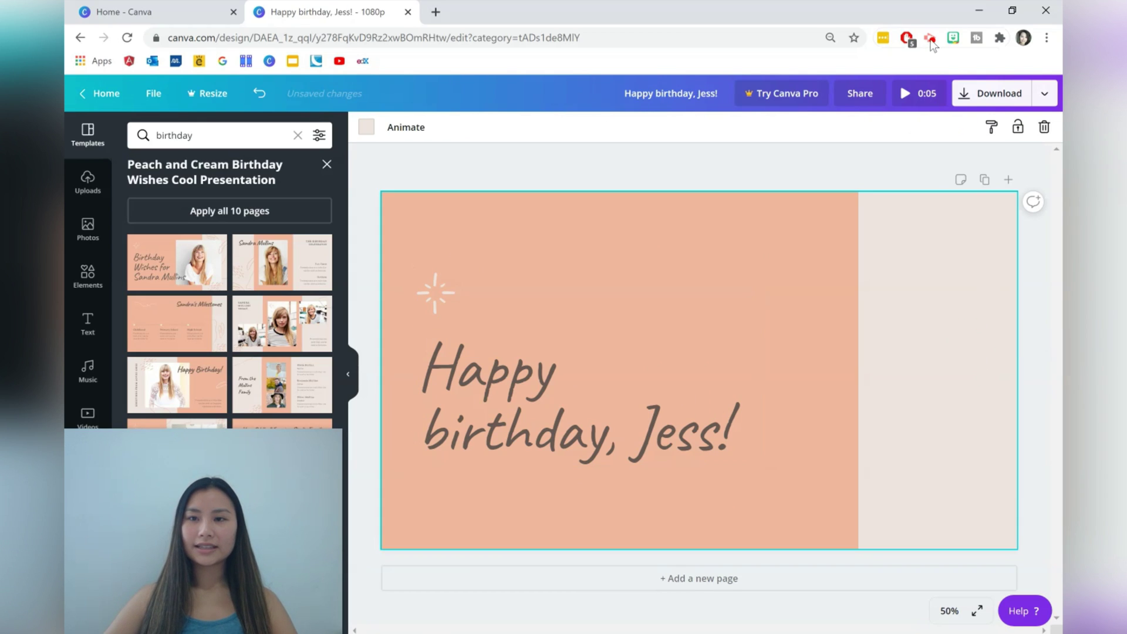
pyautogui.click(951, 38)
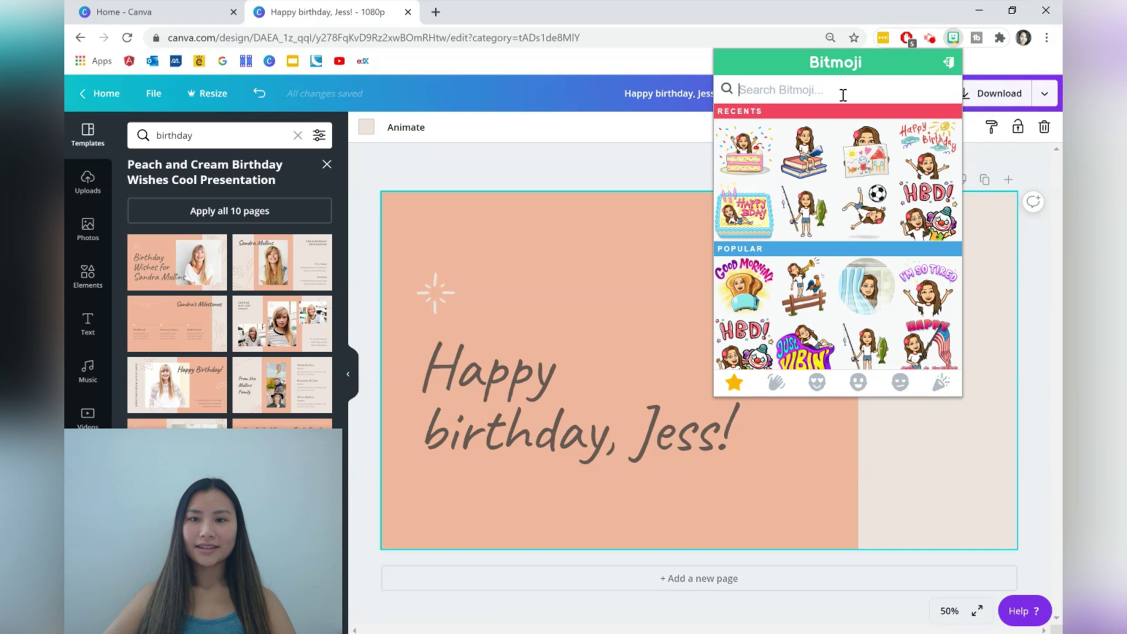
# - Search Bitmoji for 'pup', paste a sticker, then undo the wrong HBD sticker
pyautogui.write('puppy')
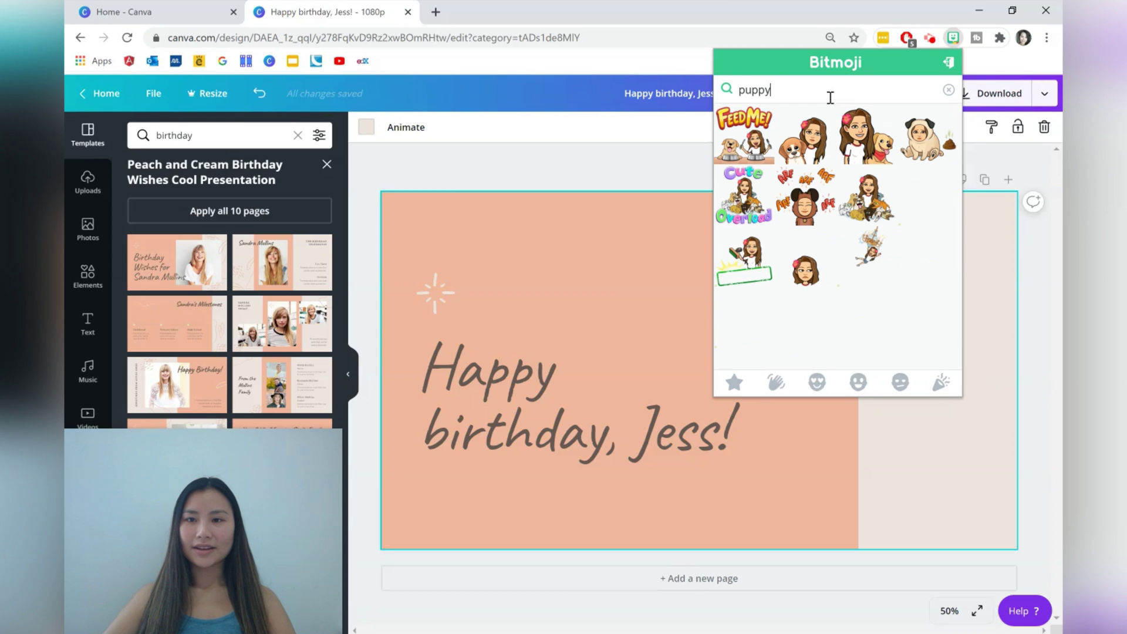
pyautogui.rightClick(862, 137)
pyautogui.click(905, 180)
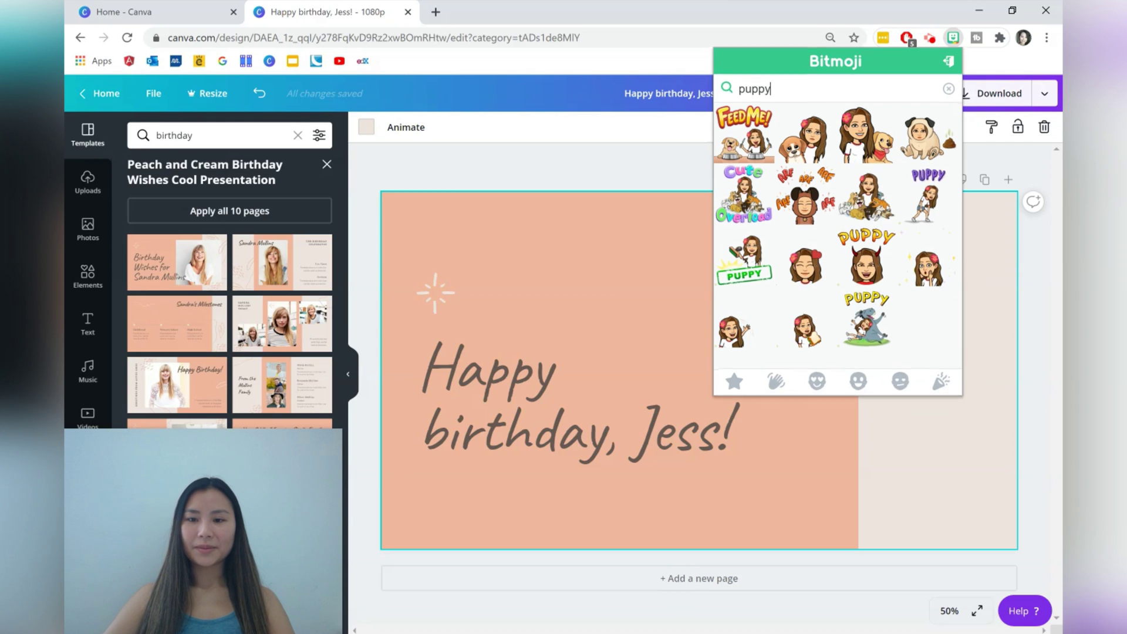
pyautogui.click(891, 433)
pyautogui.hotkey('ctrl', 'v')
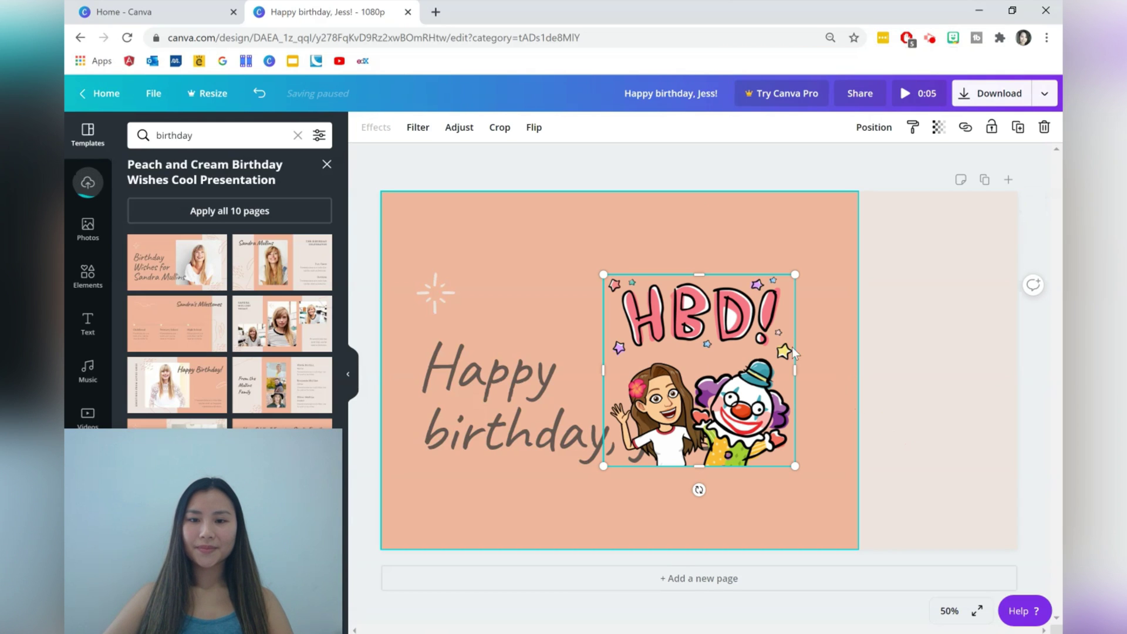
pyautogui.hotkey('ctrl', 'z')
# - Copy the girl-and-dog Bitmoji and paste it onto the cover
pyautogui.click(952, 37)
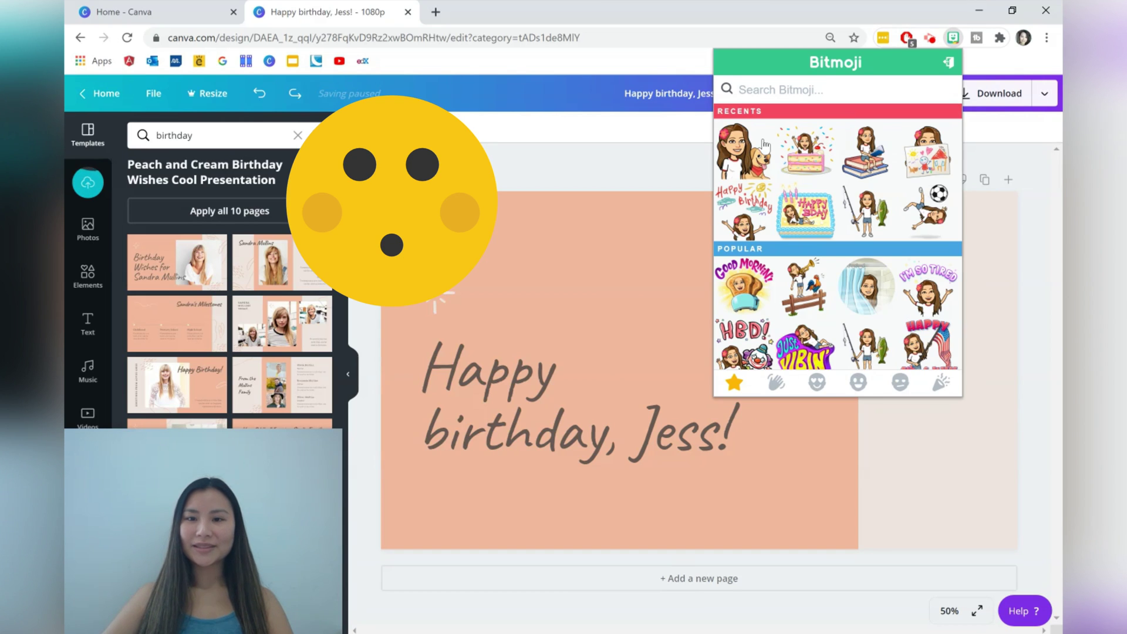
pyautogui.rightClick(758, 142)
pyautogui.click(799, 187)
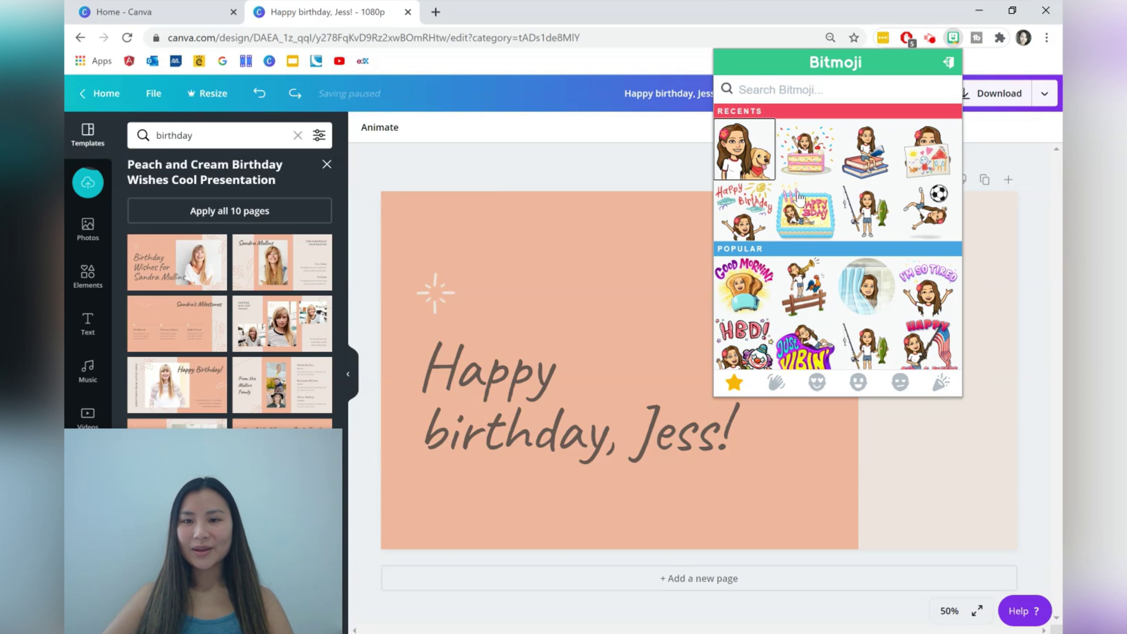
pyautogui.click(864, 418)
pyautogui.moveTo(855, 427); pyautogui.dragTo(860, 439)
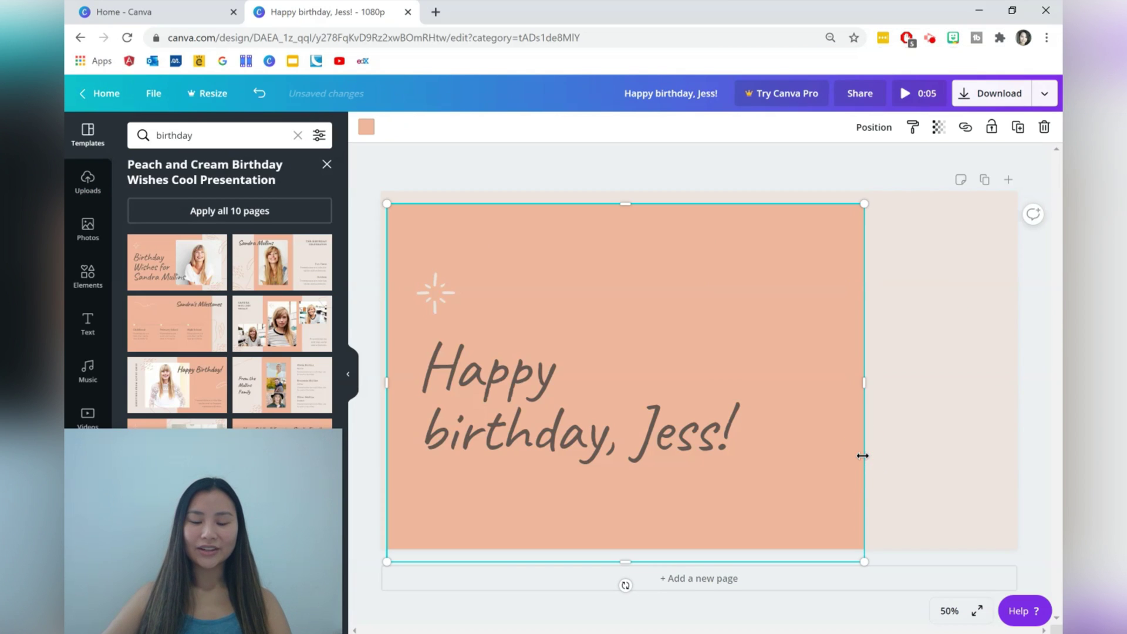
pyautogui.hotkey('ctrl', 'v')
# - Place the girl-and-dog Bitmoji in the lower right corner and enlarge it
pyautogui.click(908, 425)
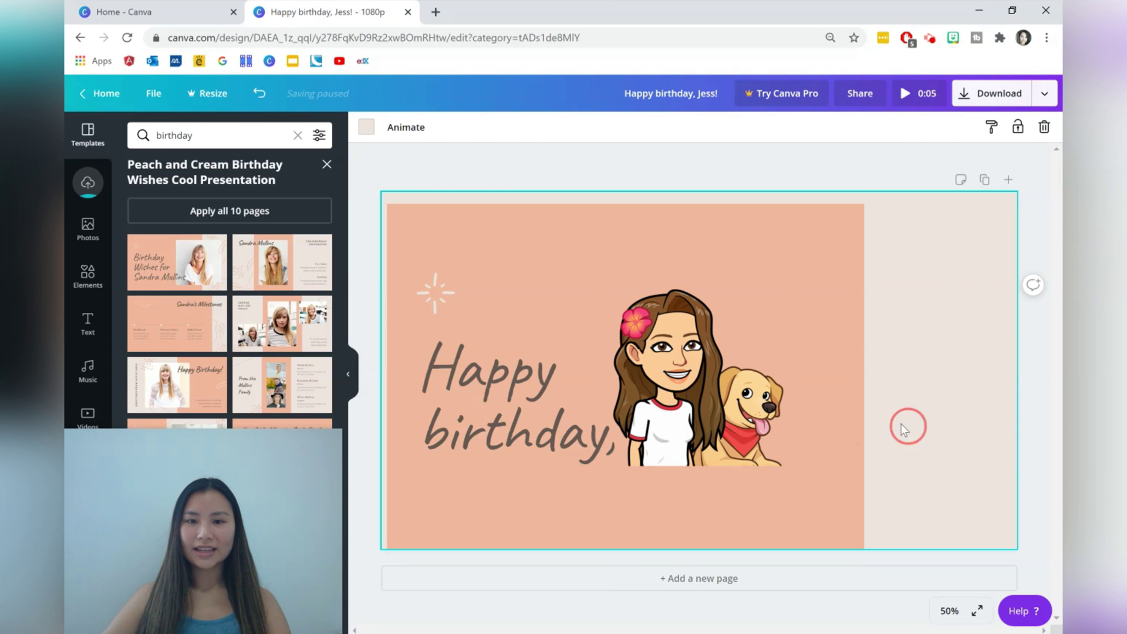
pyautogui.moveTo(662, 361); pyautogui.dragTo(884, 385)
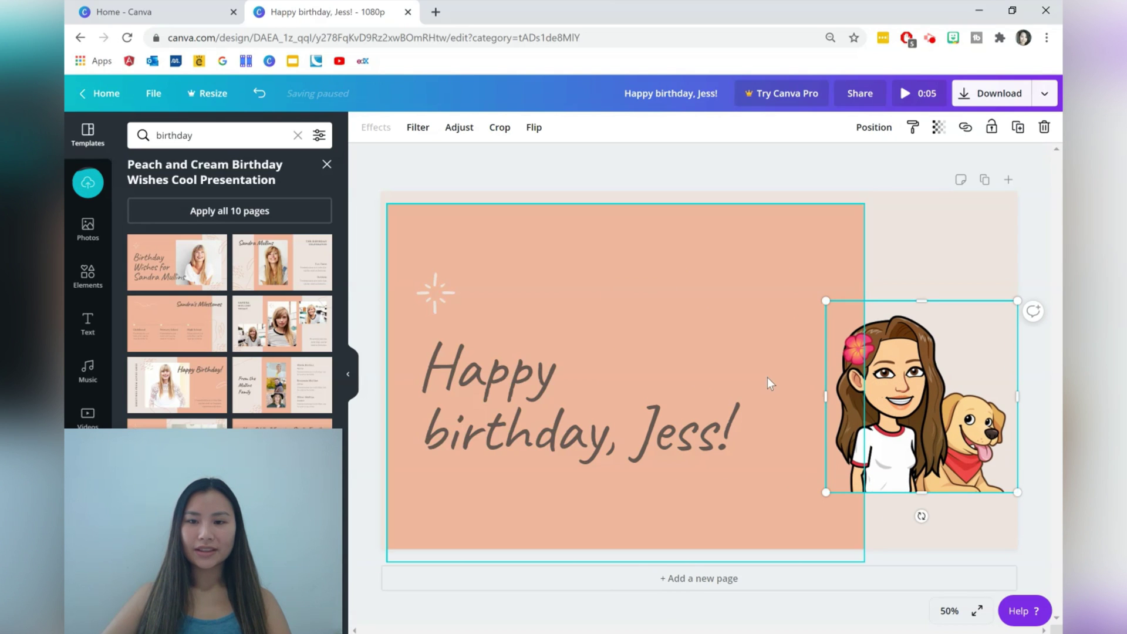
pyautogui.press('Delete')
pyautogui.hotkey('ctrl', 'z')
pyautogui.hotkey('ctrl', 'z')
pyautogui.hotkey('ctrl', 'z')
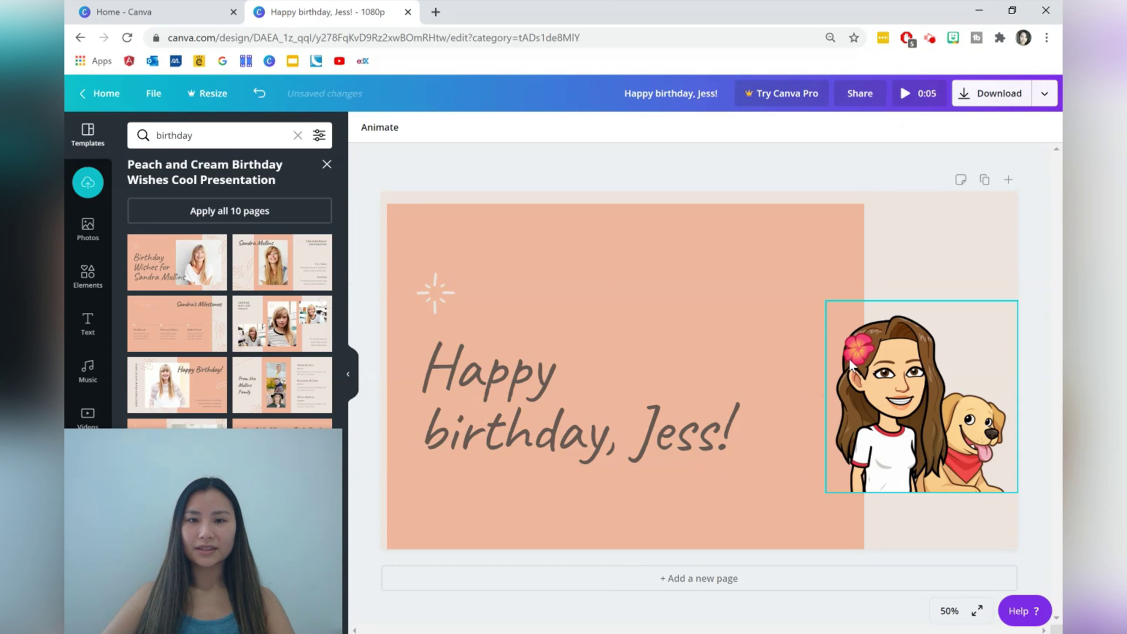
pyautogui.click(926, 381)
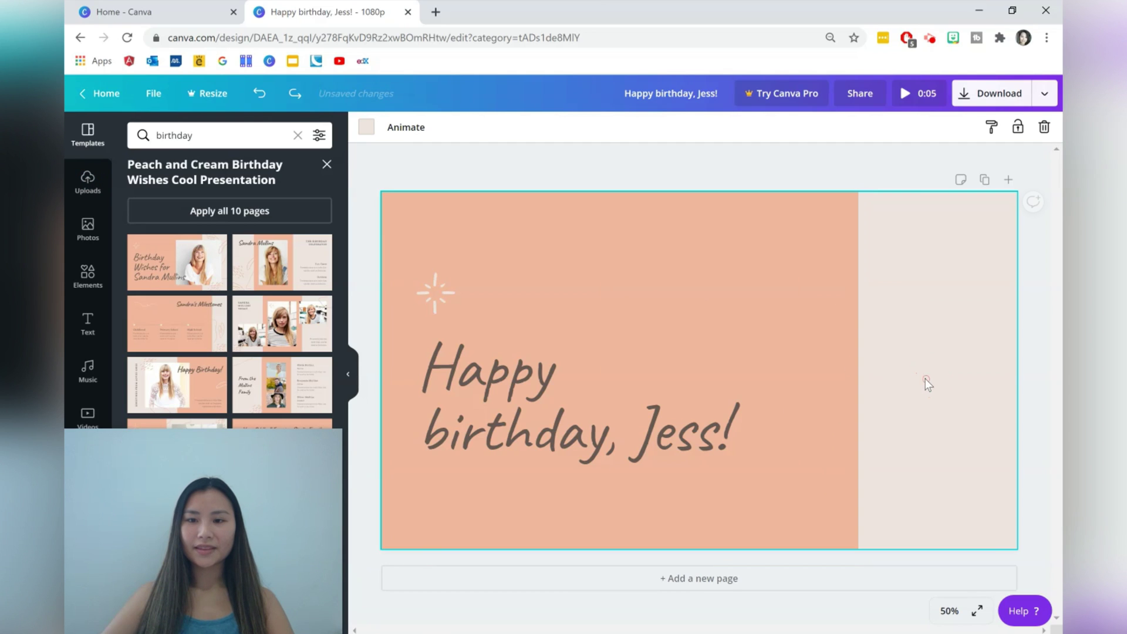
pyautogui.hotkey('ctrl', 'y')
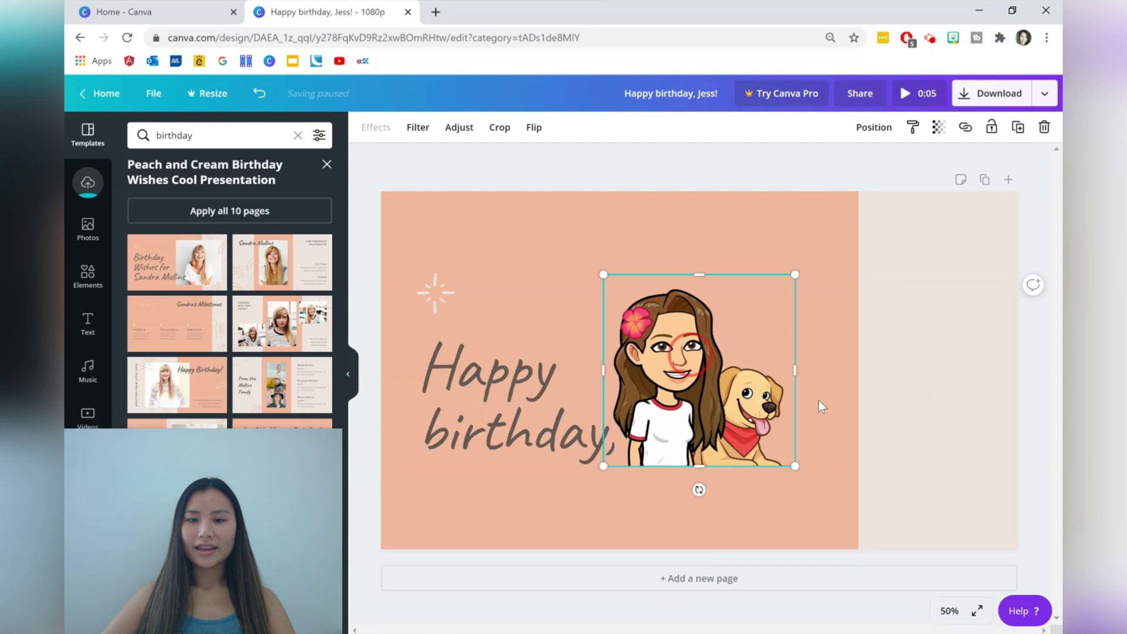
pyautogui.moveTo(689, 348); pyautogui.dragTo(847, 432)
pyautogui.moveTo(954, 358); pyautogui.dragTo(990, 321)
pyautogui.click(1012, 274)
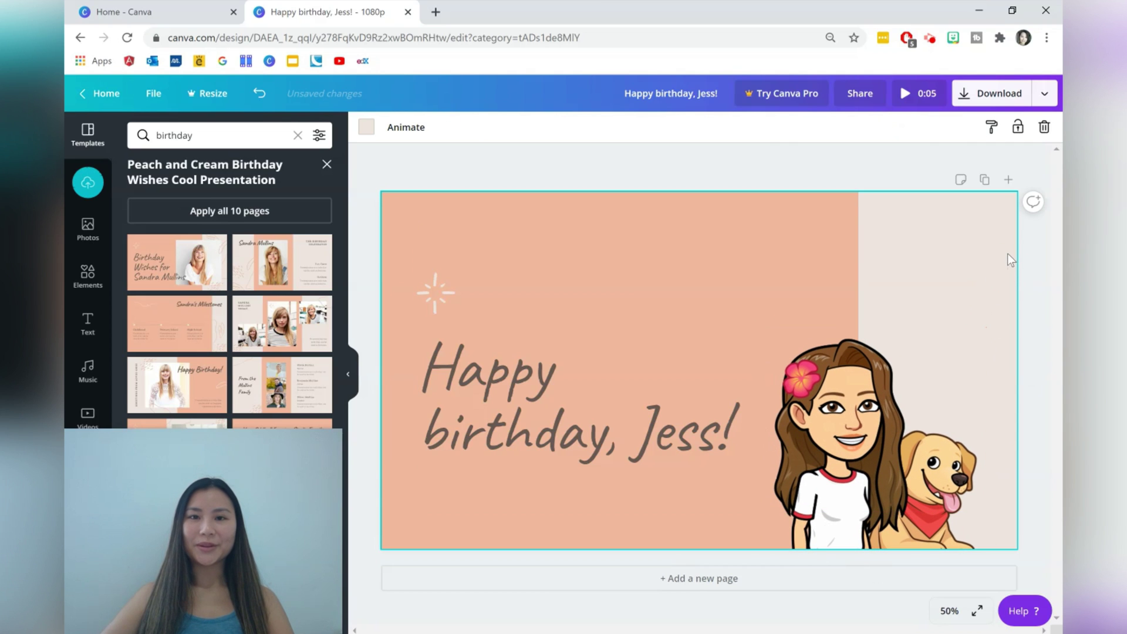
# - Search elements for 'birthday', add the pennant bunting, shrink it and place it top-left
pyautogui.click(89, 279)
pyautogui.click(215, 135)
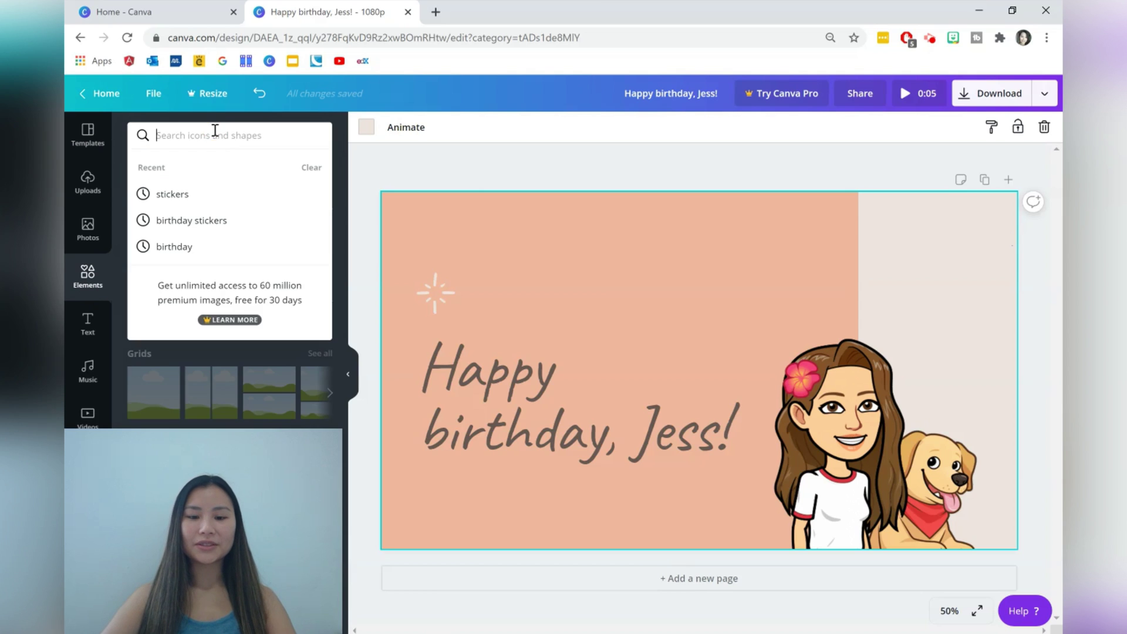
pyautogui.write('birthday')
pyautogui.press('Return')
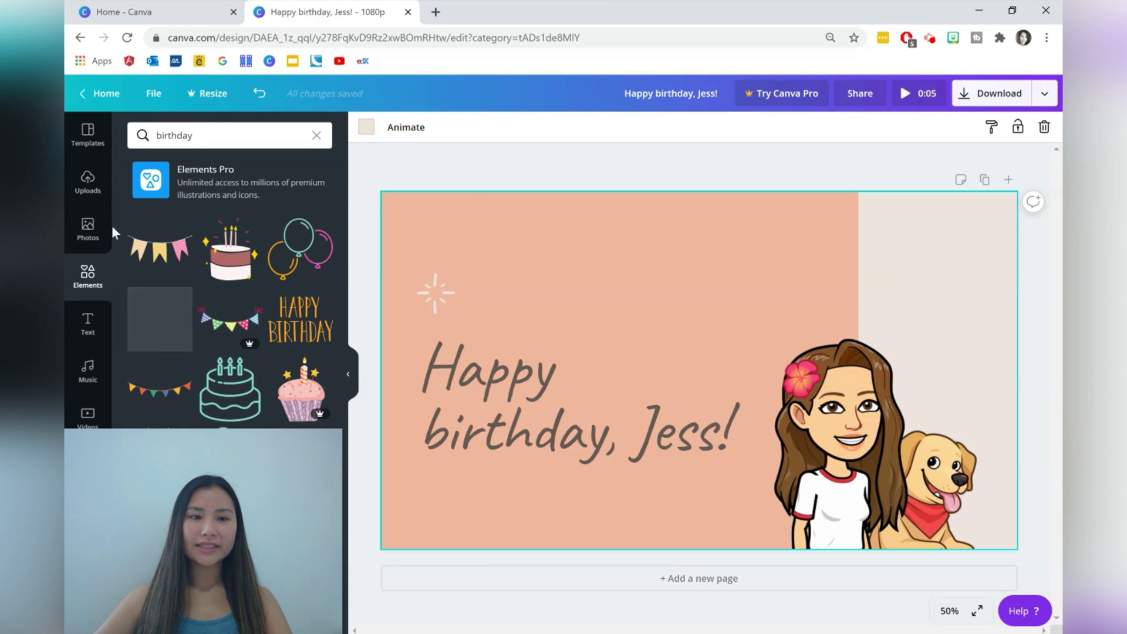
pyautogui.click(160, 249)
pyautogui.moveTo(827, 315); pyautogui.dragTo(699, 369)
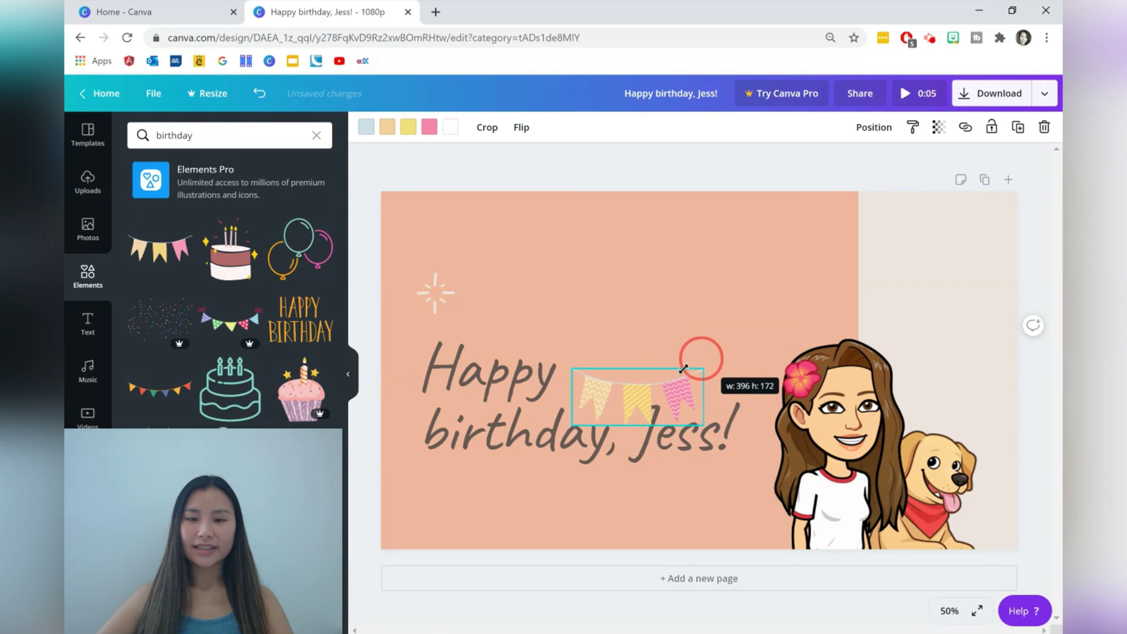
pyautogui.moveTo(626, 402); pyautogui.dragTo(455, 217)
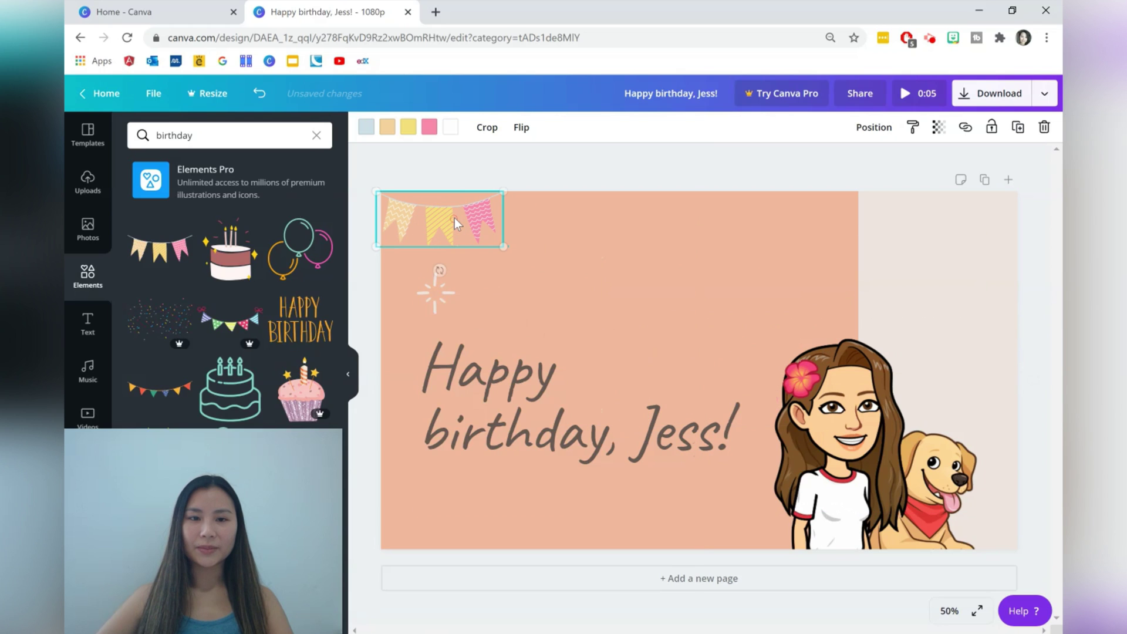
pyautogui.click(541, 231)
# - Duplicate the bunting across the page top to the far right
pyautogui.click(489, 233)
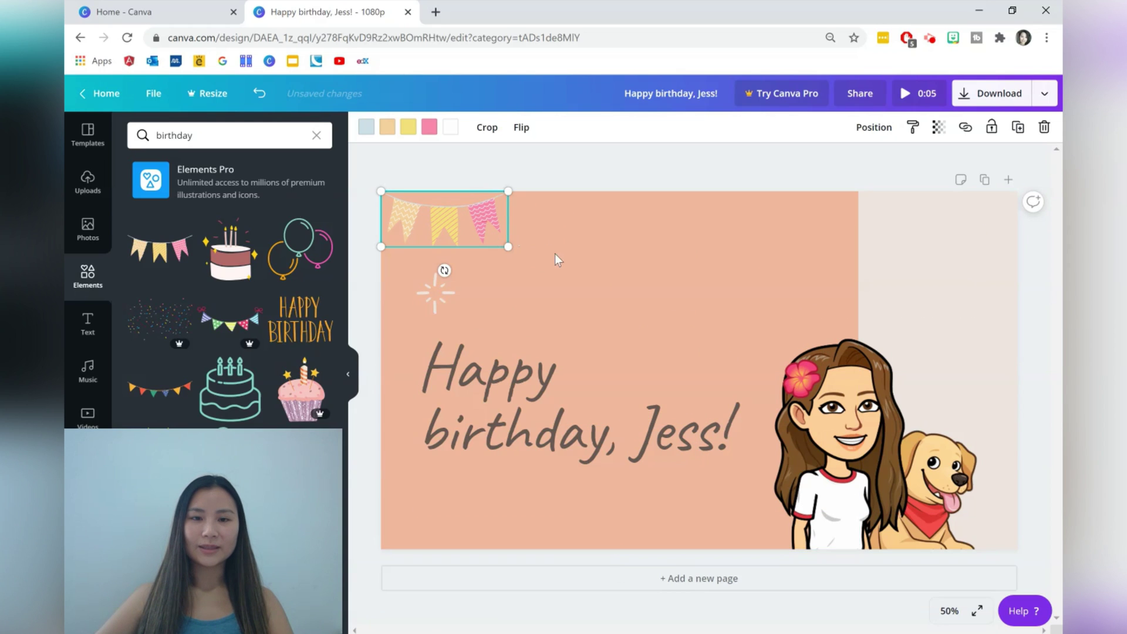
pyautogui.click(551, 253)
pyautogui.moveTo(477, 221); pyautogui.dragTo(594, 222)
pyautogui.click(427, 241)
pyautogui.moveTo(427, 241); pyautogui.dragTo(661, 229)
pyautogui.moveTo(445, 222); pyautogui.dragTo(817, 221)
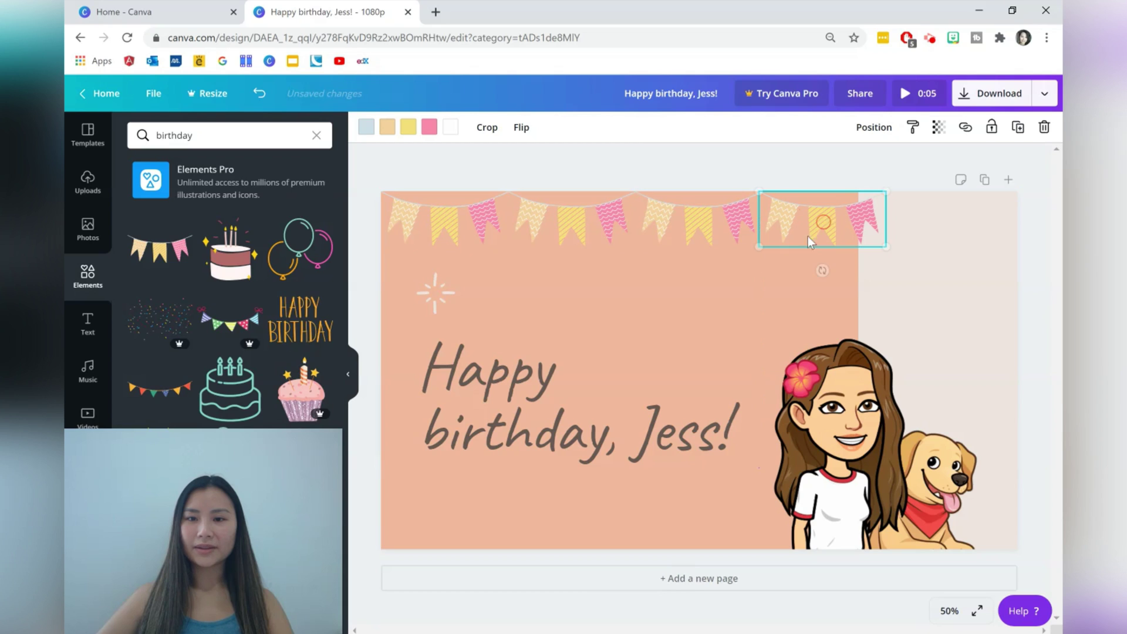
pyautogui.click(448, 219)
pyautogui.moveTo(448, 218); pyautogui.dragTo(950, 214)
pyautogui.click(1006, 308)
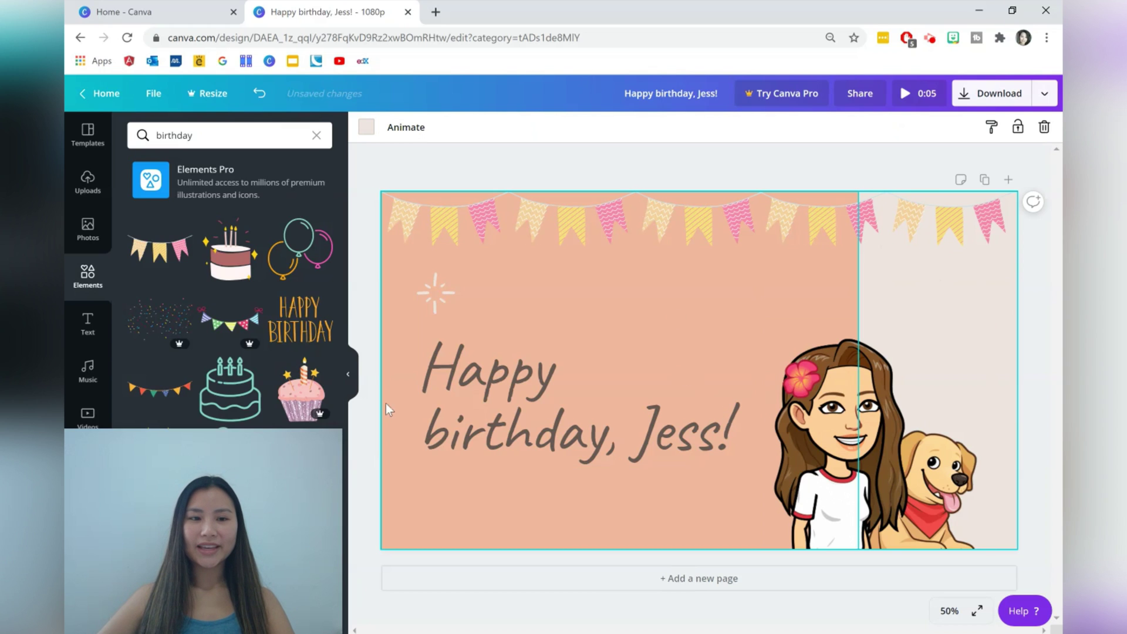
# - Add a small birthday cake above 'Jess!', tilted about 18 degrees
pyautogui.click(230, 251)
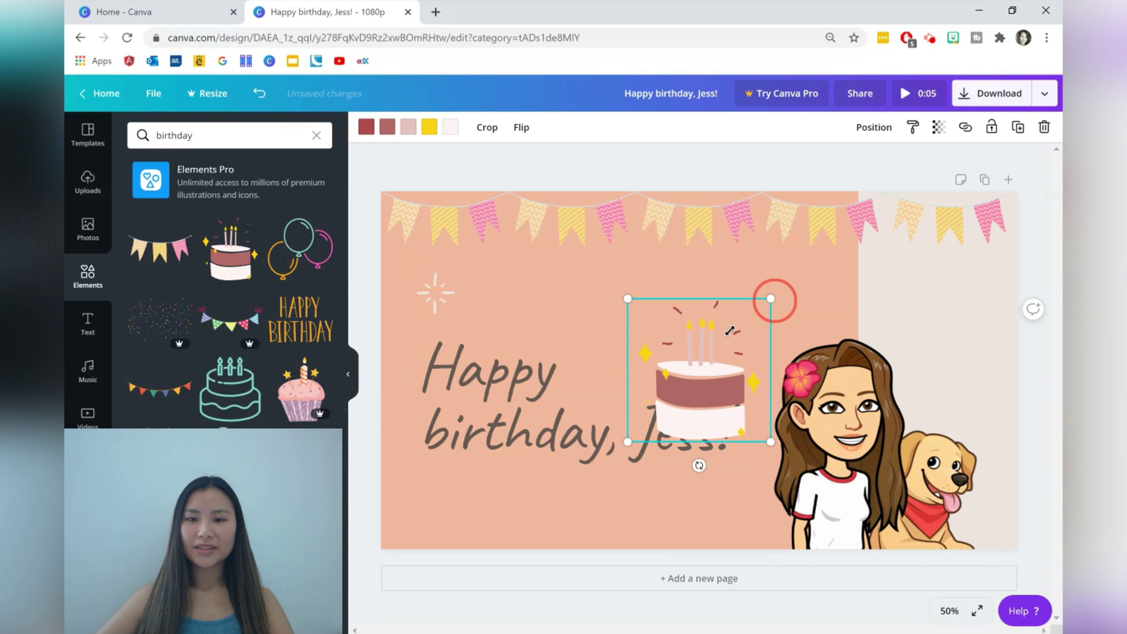
pyautogui.moveTo(771, 298); pyautogui.dragTo(722, 352)
pyautogui.moveTo(669, 400); pyautogui.dragTo(684, 346)
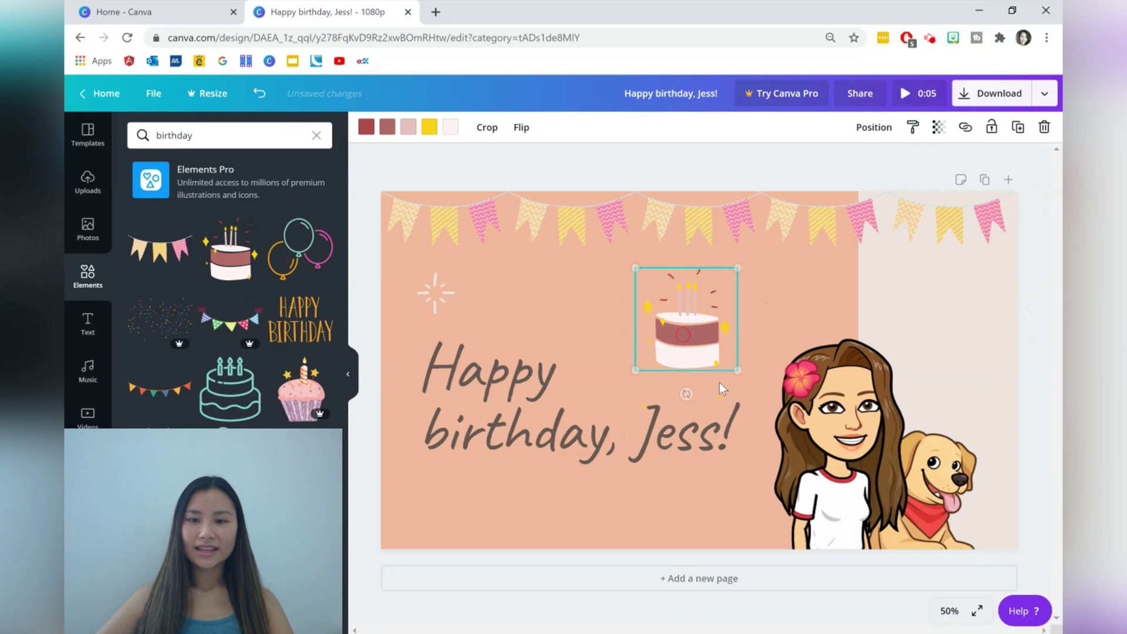
pyautogui.moveTo(694, 415); pyautogui.dragTo(662, 386)
# - Add a resized party popper in the lower-left corner
pyautogui.scroll(-5, 175, 293)
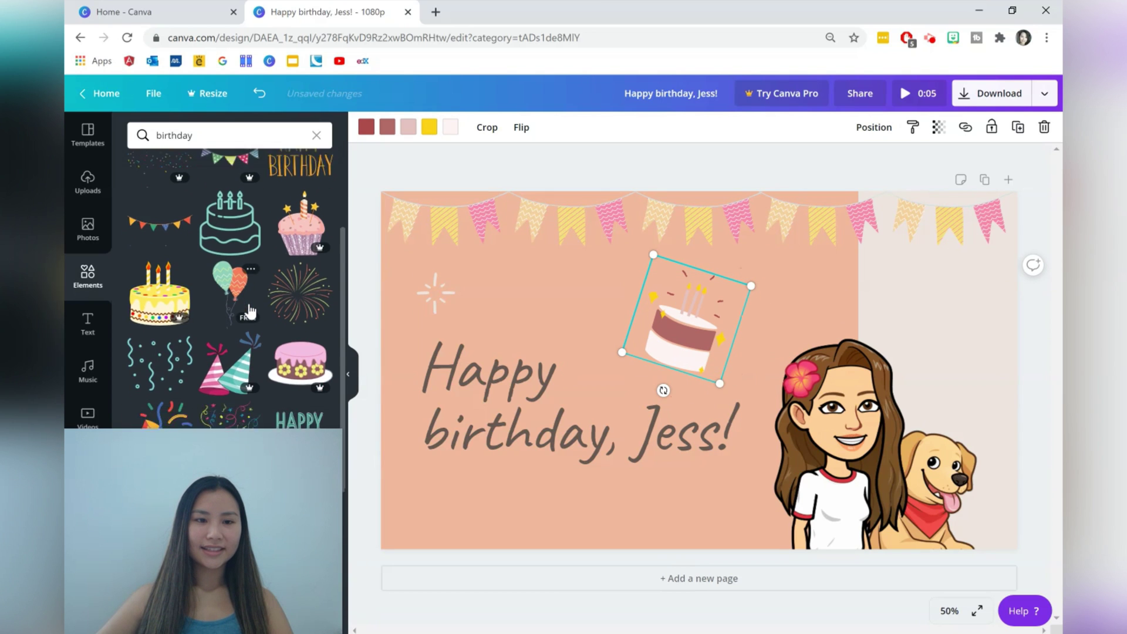
pyautogui.click(158, 235)
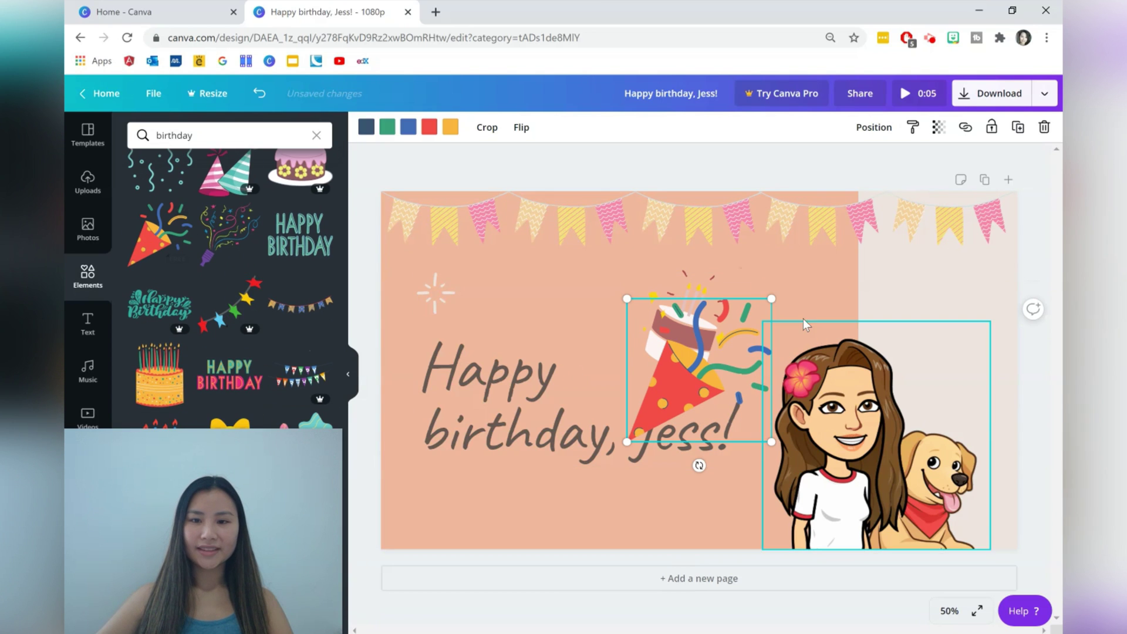
pyautogui.moveTo(770, 299); pyautogui.dragTo(723, 345)
pyautogui.moveTo(689, 407); pyautogui.dragTo(458, 511)
pyautogui.click(819, 543)
pyautogui.click(443, 510)
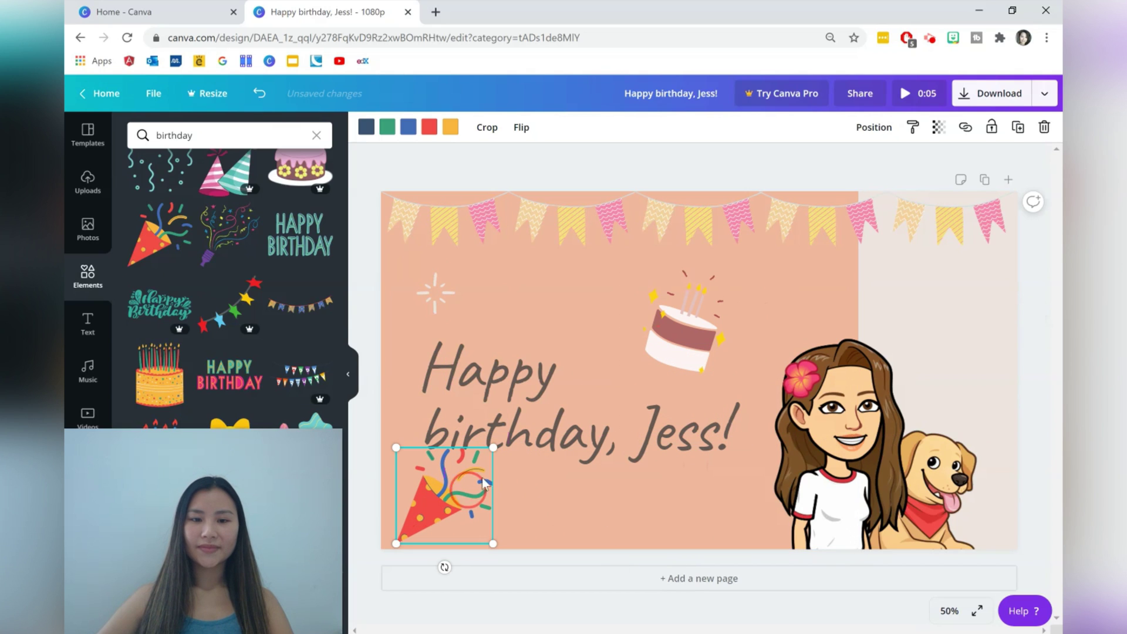
pyautogui.moveTo(492, 448); pyautogui.dragTo(484, 467)
pyautogui.click(745, 504)
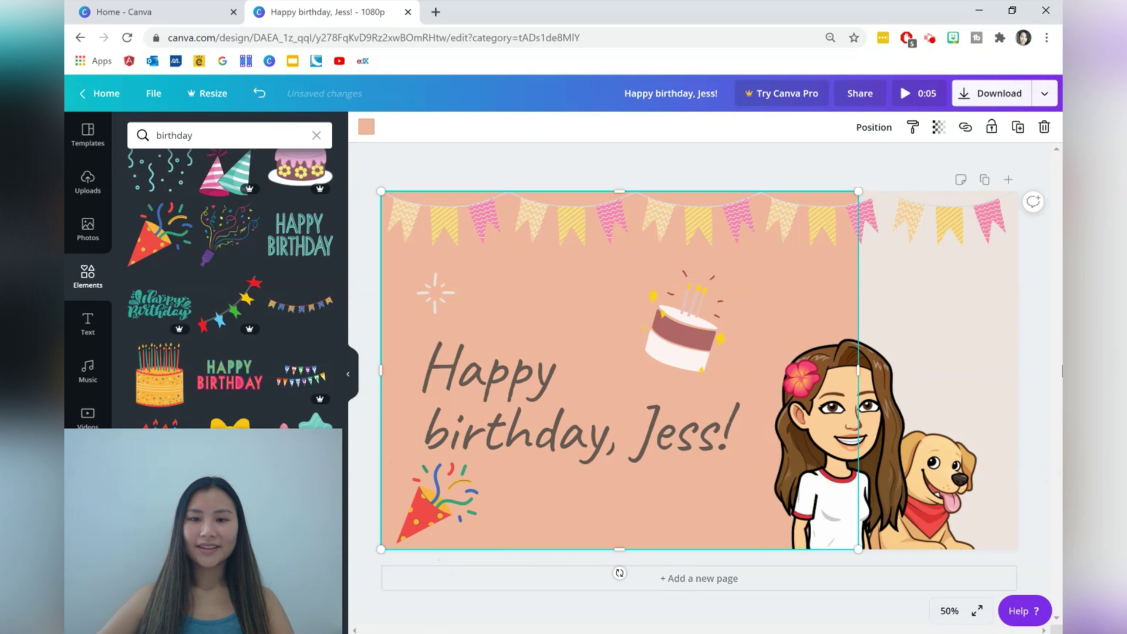
# - Download the birthday cover in PNG format from the Share menu's Download option
pyautogui.click(1005, 357)
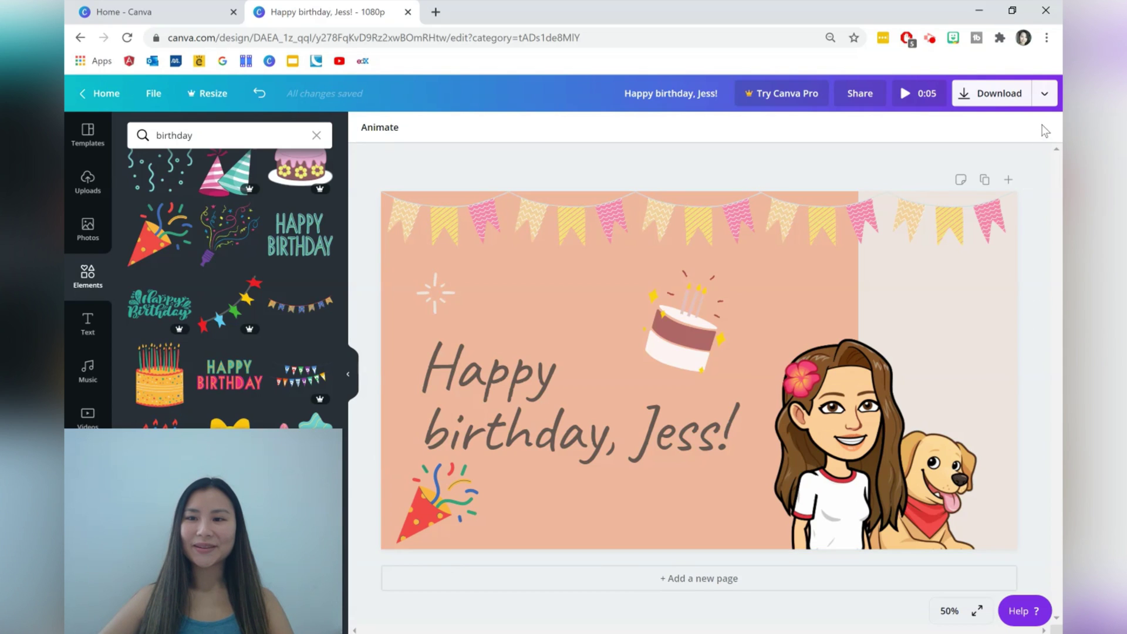
pyautogui.click(1045, 94)
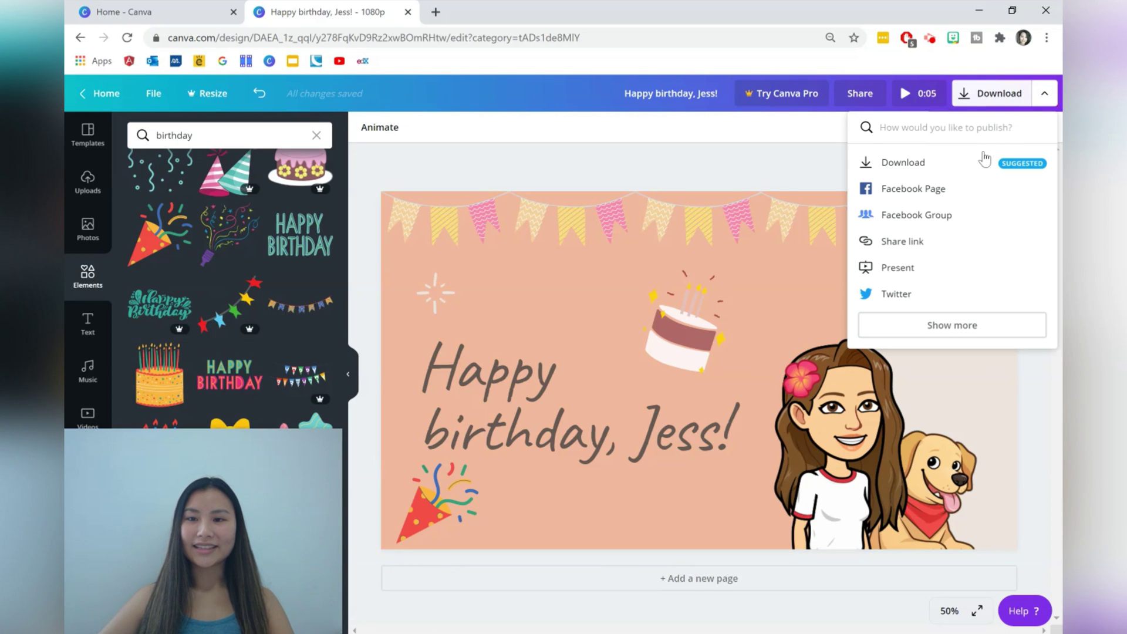
pyautogui.click(969, 167)
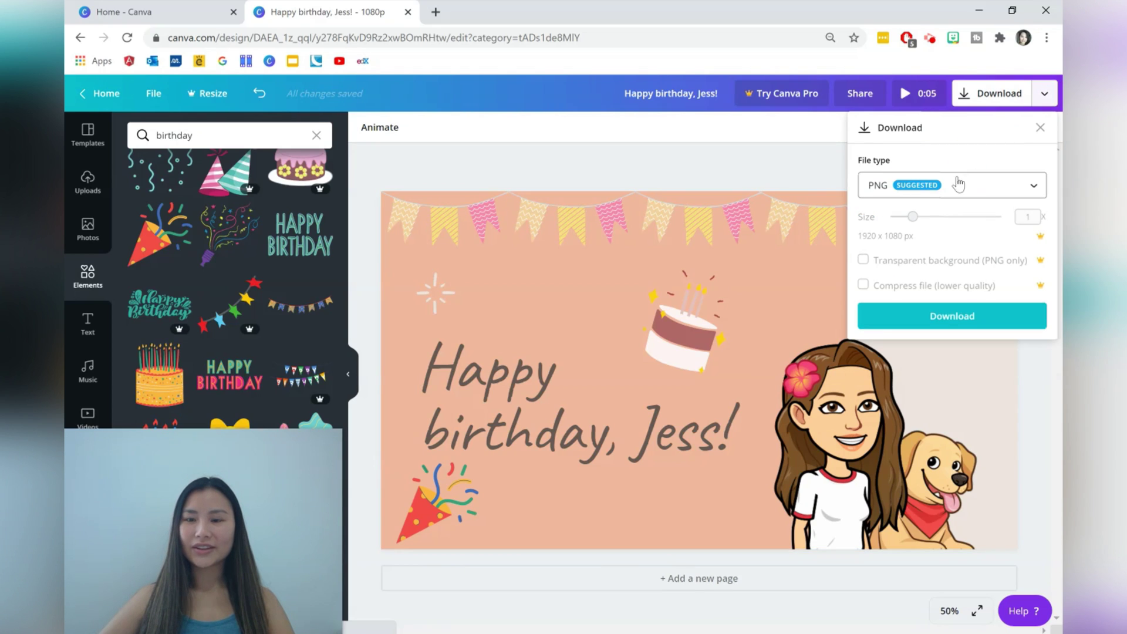
pyautogui.click(966, 312)
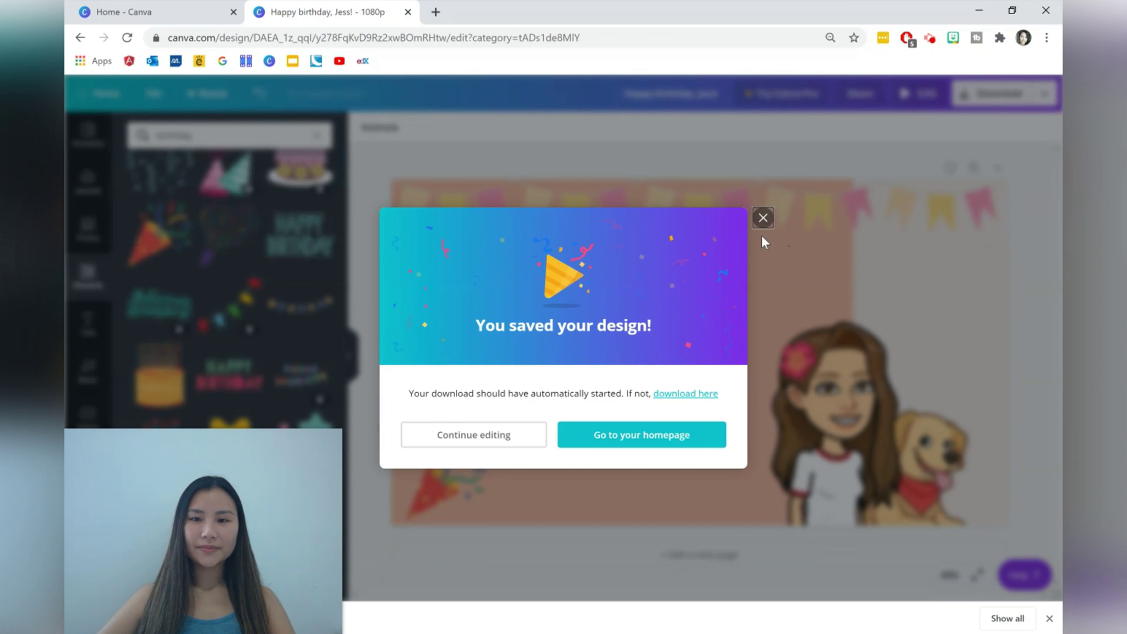
# - Open the downloaded 410 KB birthday PNG from Downloads, then return to the Canva editor
pyautogui.click(1060, 582)
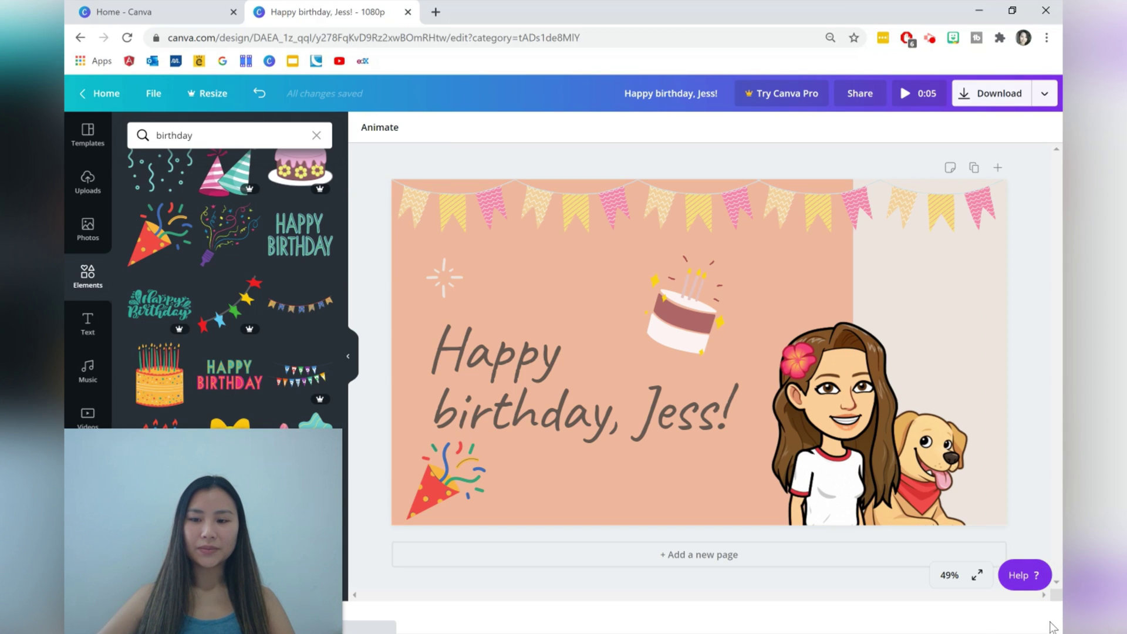
pyautogui.click(1049, 618)
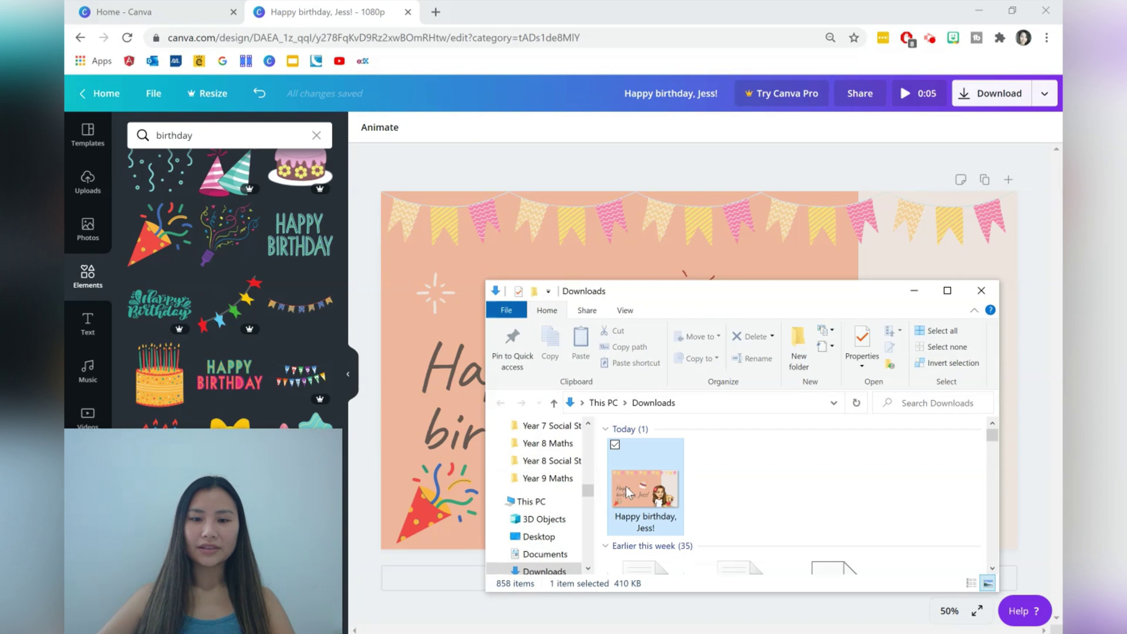
pyautogui.doubleClick(625, 485)
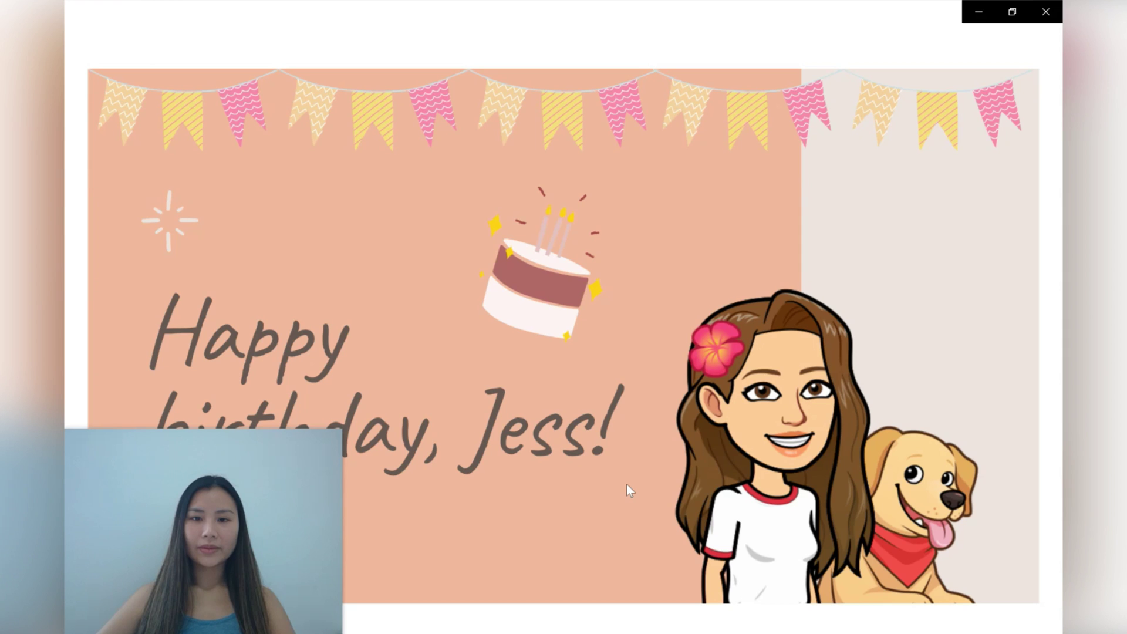
pyautogui.click(1045, 11)
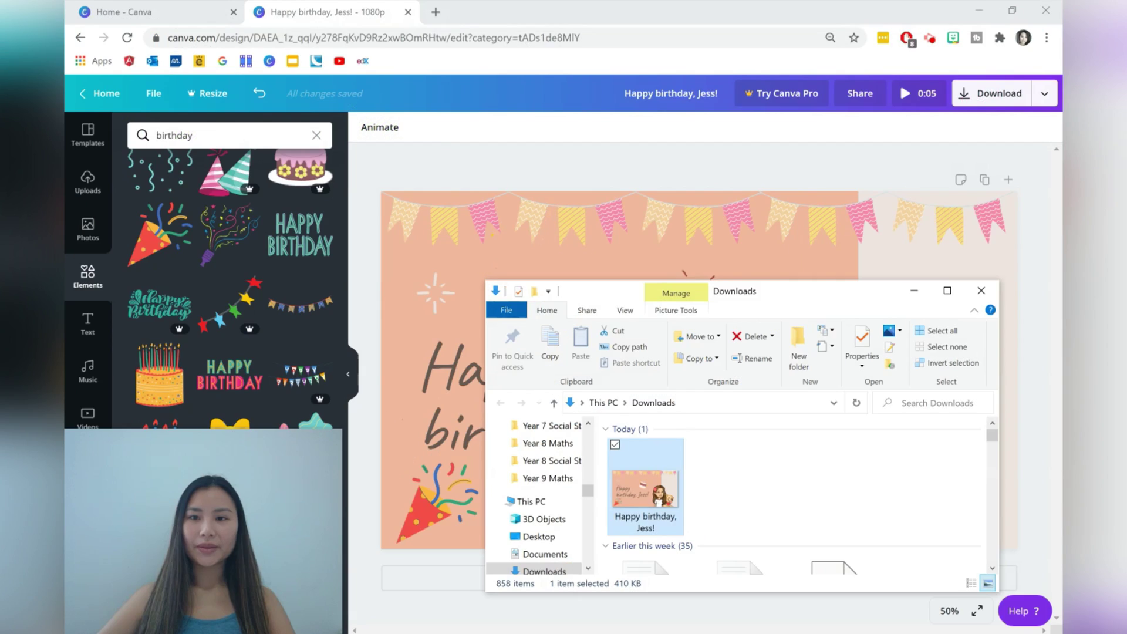
pyautogui.click(1023, 234)
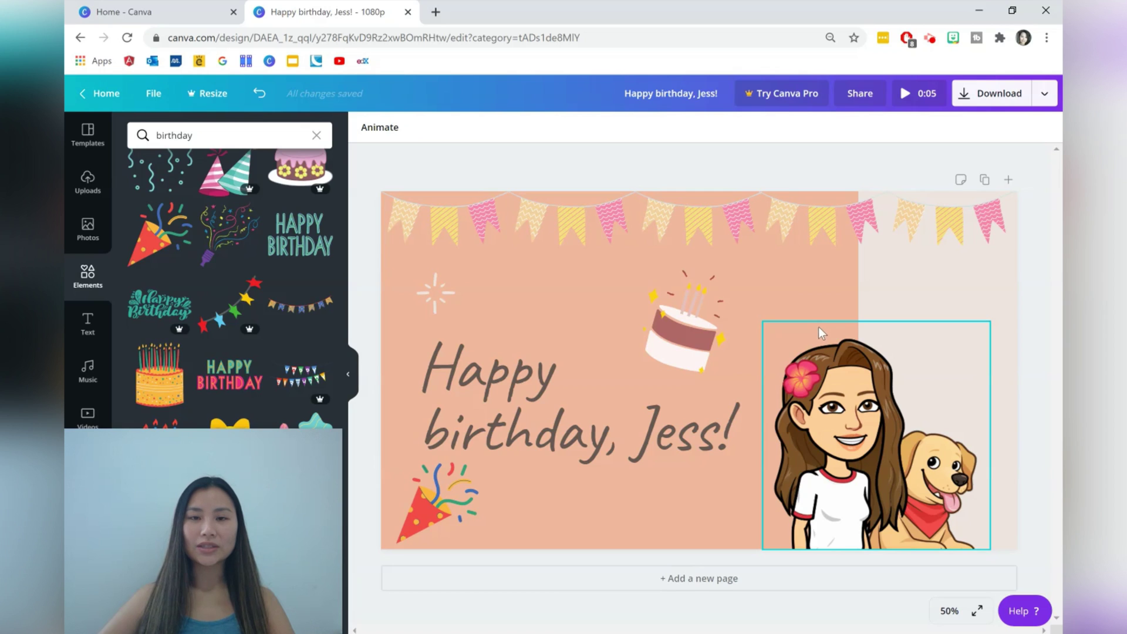
# - Search elements for 'birthday stickers'
pyautogui.click(86, 274)
pyautogui.click(191, 135)
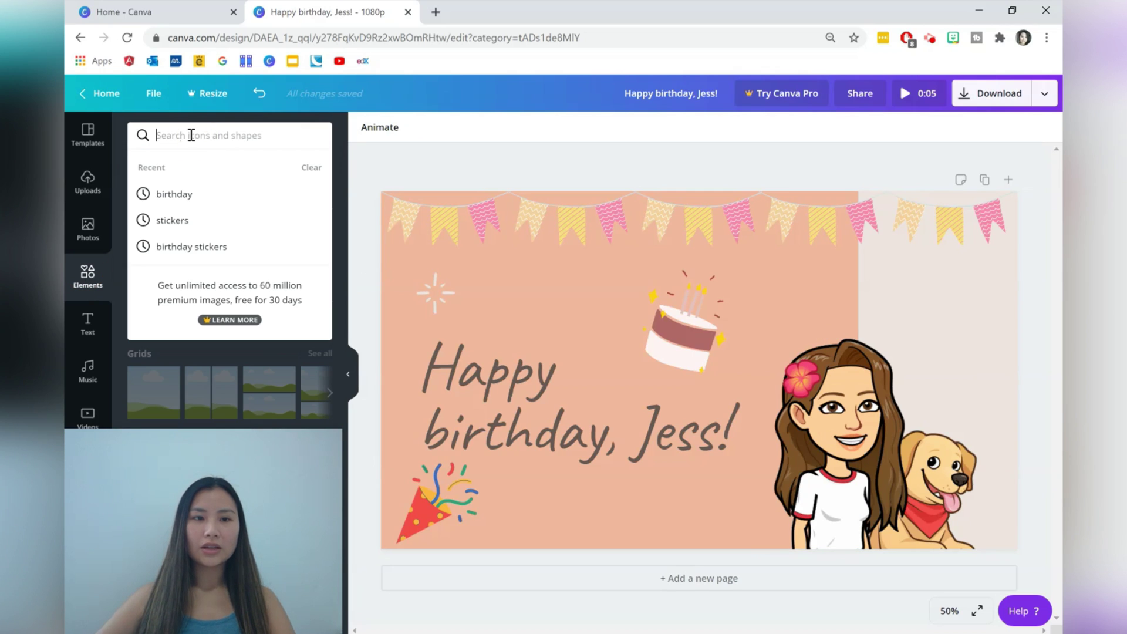
pyautogui.write('birthday ')
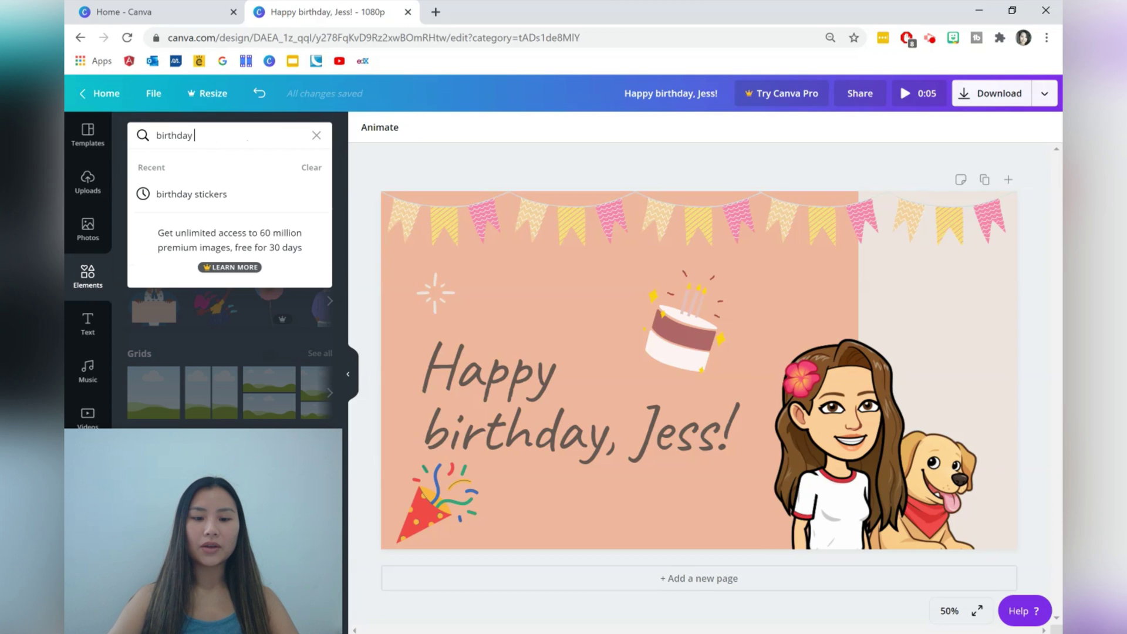
pyautogui.write('stickers')
pyautogui.press('Return')
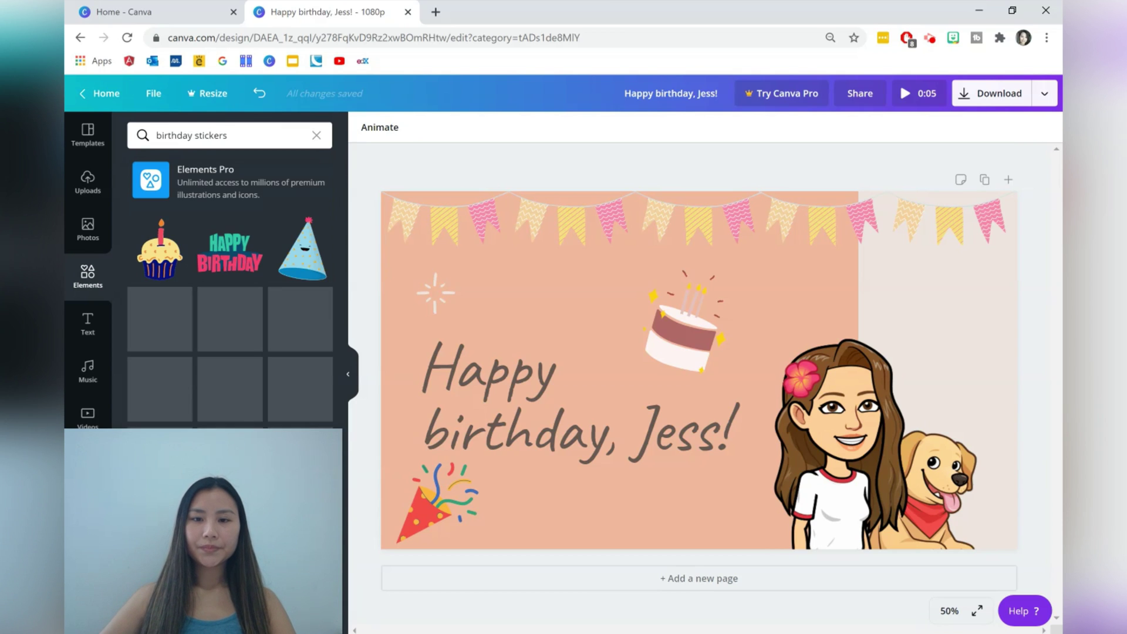
# - Delete the birthday cake, party popper and 'Happy birthday, Jess!' text from the cover
pyautogui.click(681, 321)
pyautogui.press('Delete')
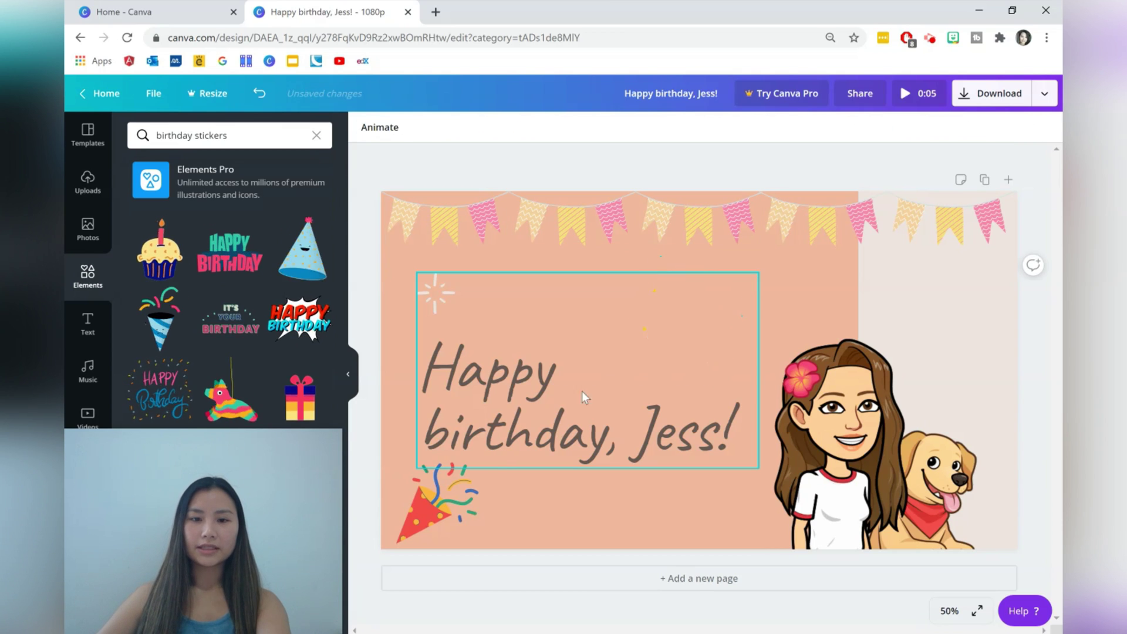
pyautogui.click(433, 503)
pyautogui.press('Delete')
pyautogui.click(527, 428)
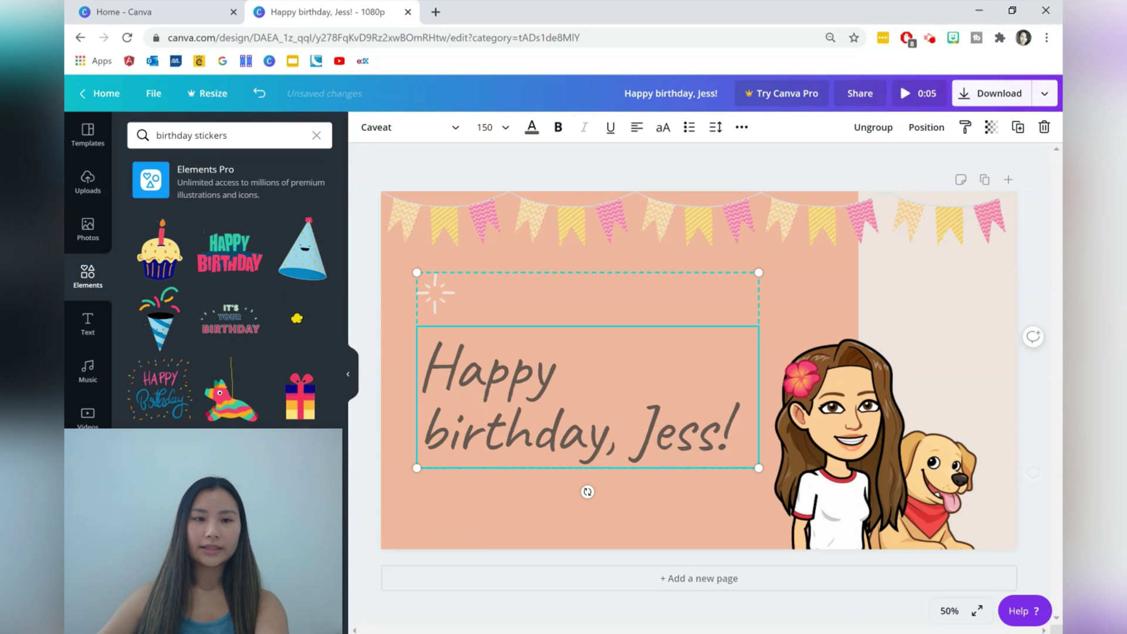
pyautogui.press('Delete')
pyautogui.click(435, 292)
pyautogui.scroll(-6, 296, 373)
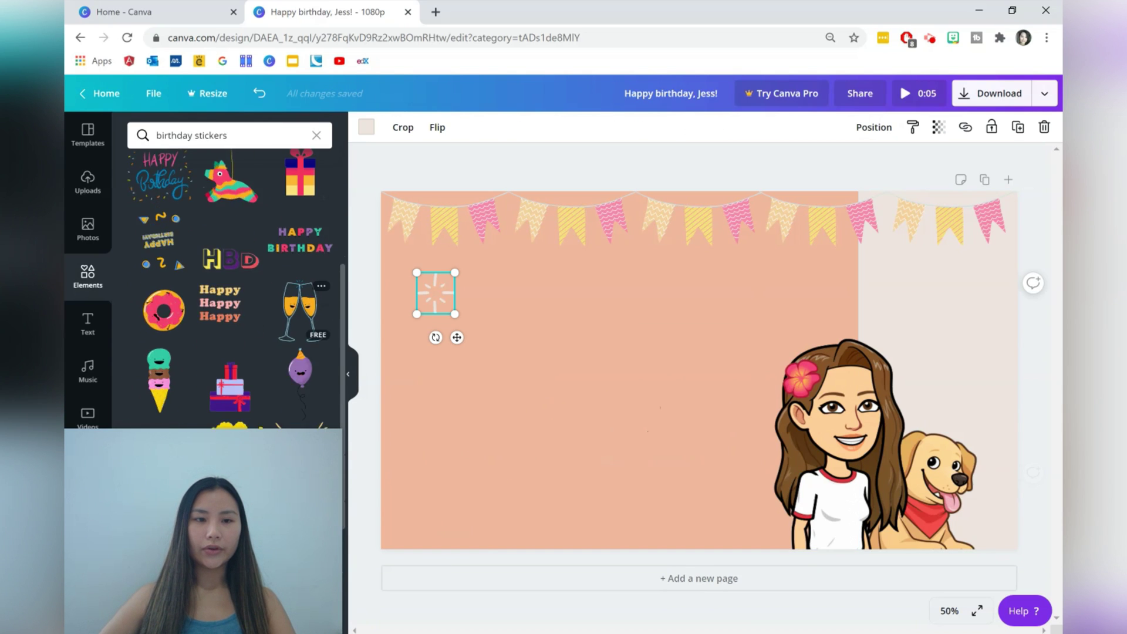
# - Add the script Happy Birthday sticker, shrunk and moved up and left
pyautogui.scroll(-2, 229, 282)
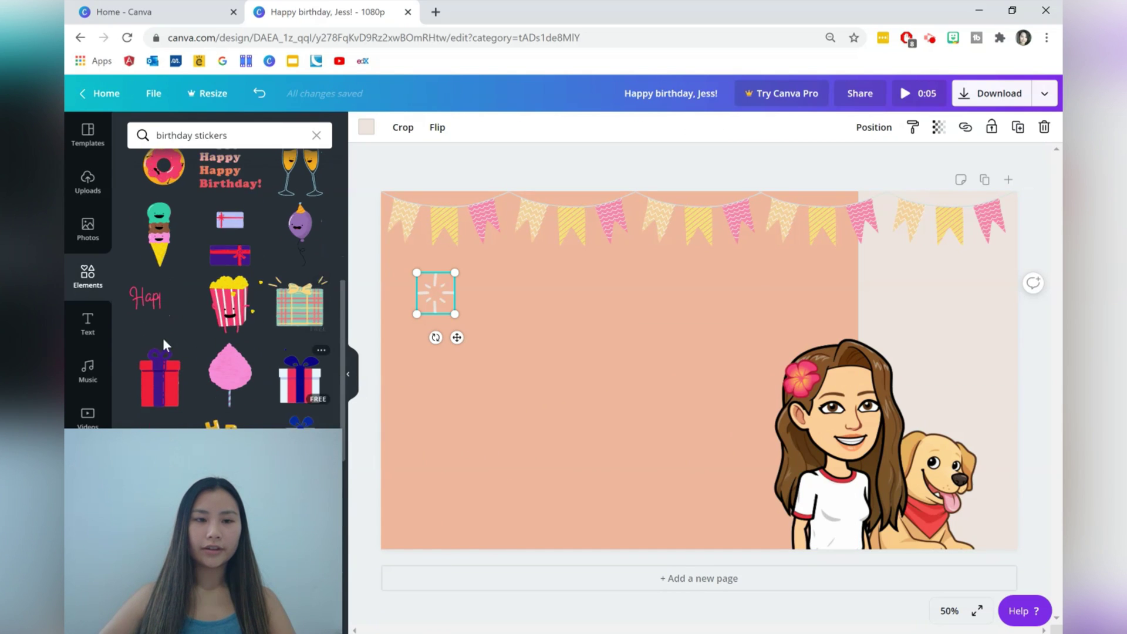
pyautogui.click(155, 299)
pyautogui.moveTo(894, 227); pyautogui.dragTo(742, 334)
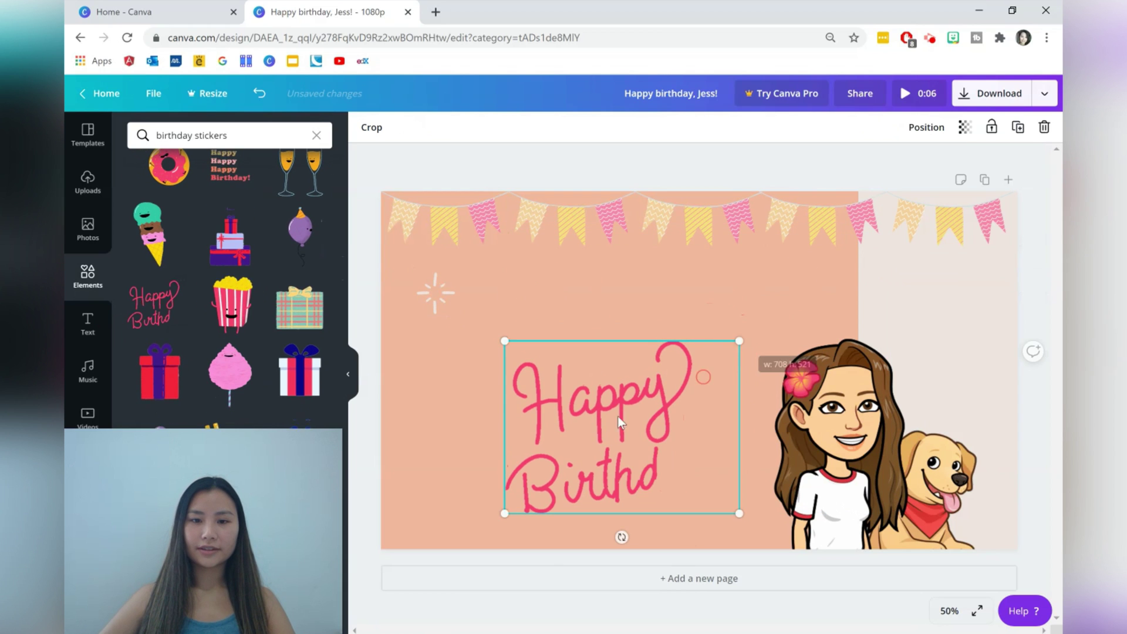
pyautogui.moveTo(616, 411); pyautogui.dragTo(606, 350)
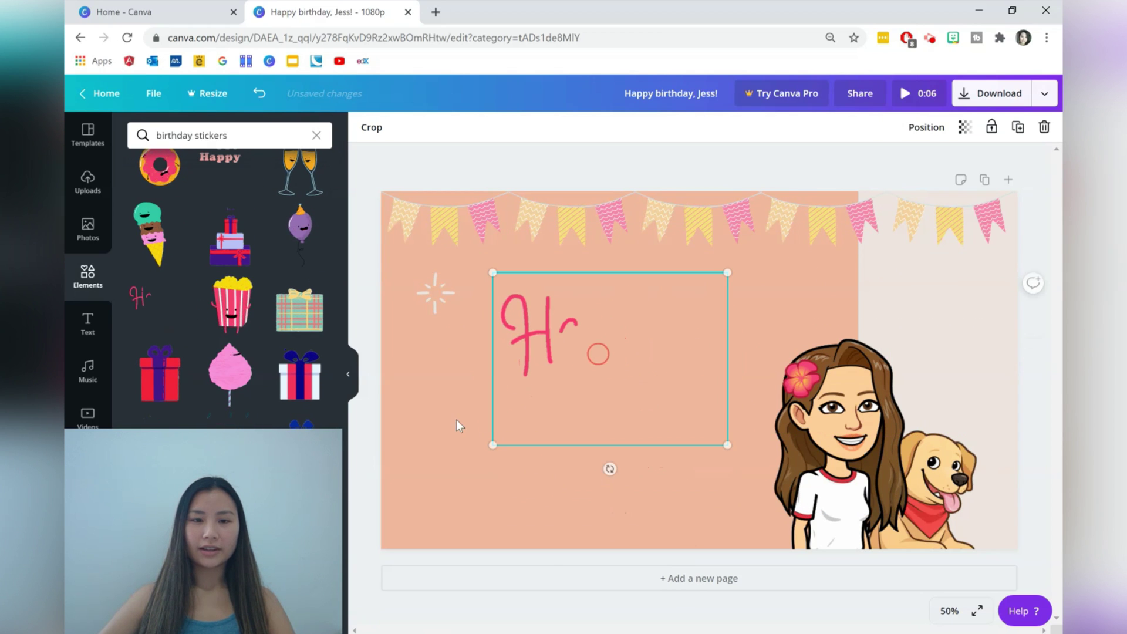
# - Add a shrunk plaid gift sticker in the bottom-left corner, tilted slightly counter-clockwise
pyautogui.click(299, 303)
pyautogui.moveTo(843, 223); pyautogui.dragTo(678, 394)
pyautogui.moveTo(653, 478); pyautogui.dragTo(481, 510)
pyautogui.moveTo(444, 563); pyautogui.dragTo(453, 564)
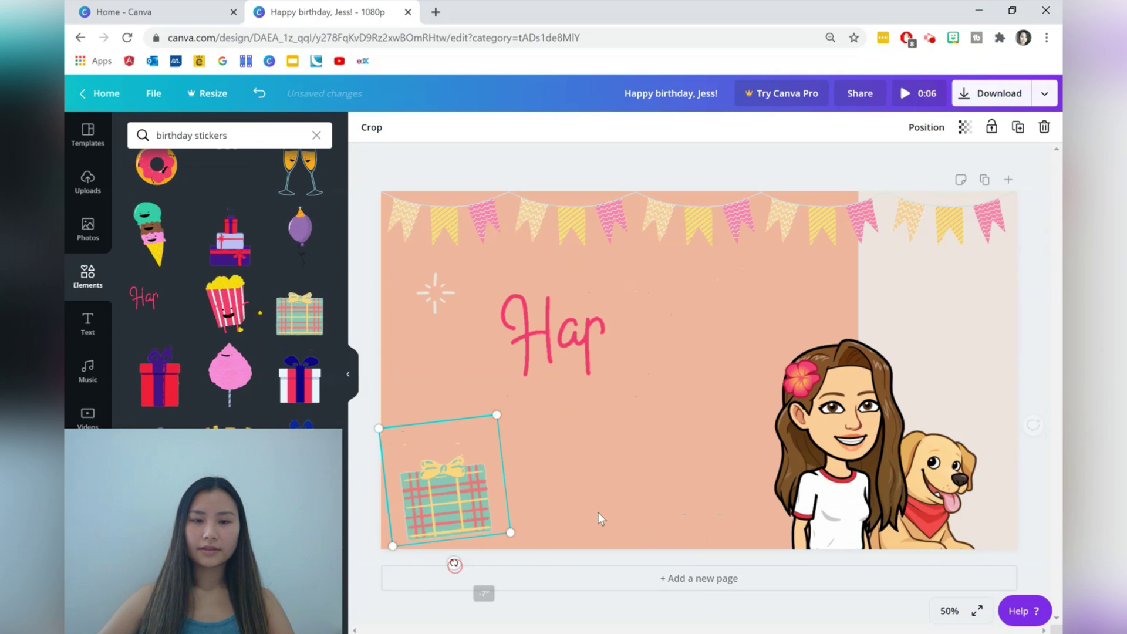
pyautogui.click(599, 516)
# - Add a small rainbow cake-slice sticker beside the dog at the bottom-right edge
pyautogui.scroll(-10, 229, 287)
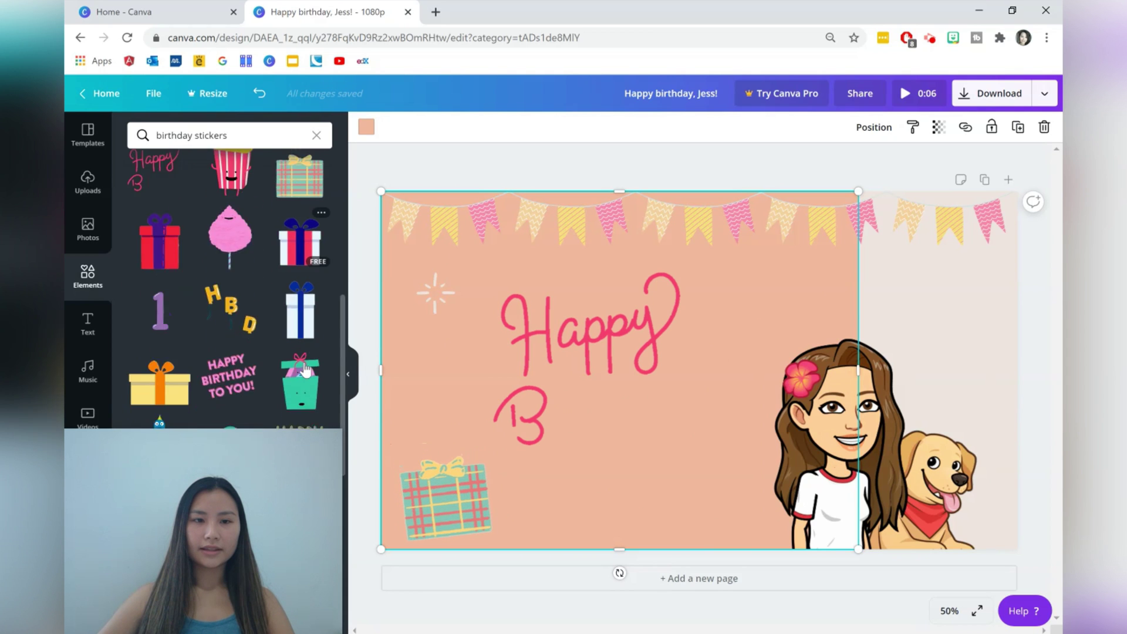
pyautogui.scroll(-10, 303, 361)
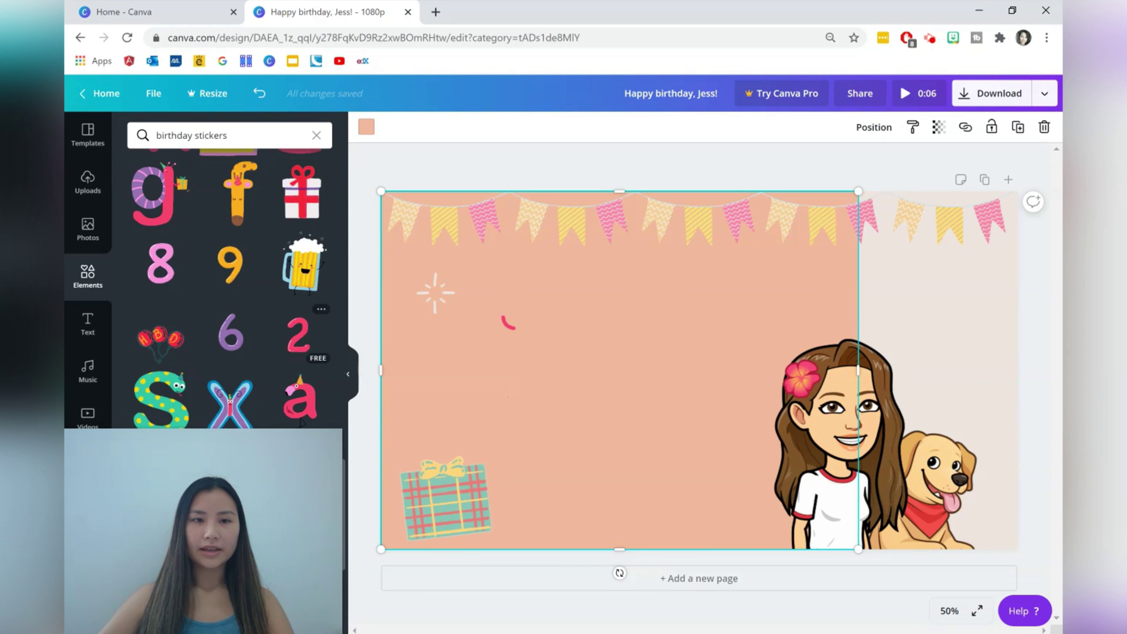
pyautogui.scroll(-10, 303, 352)
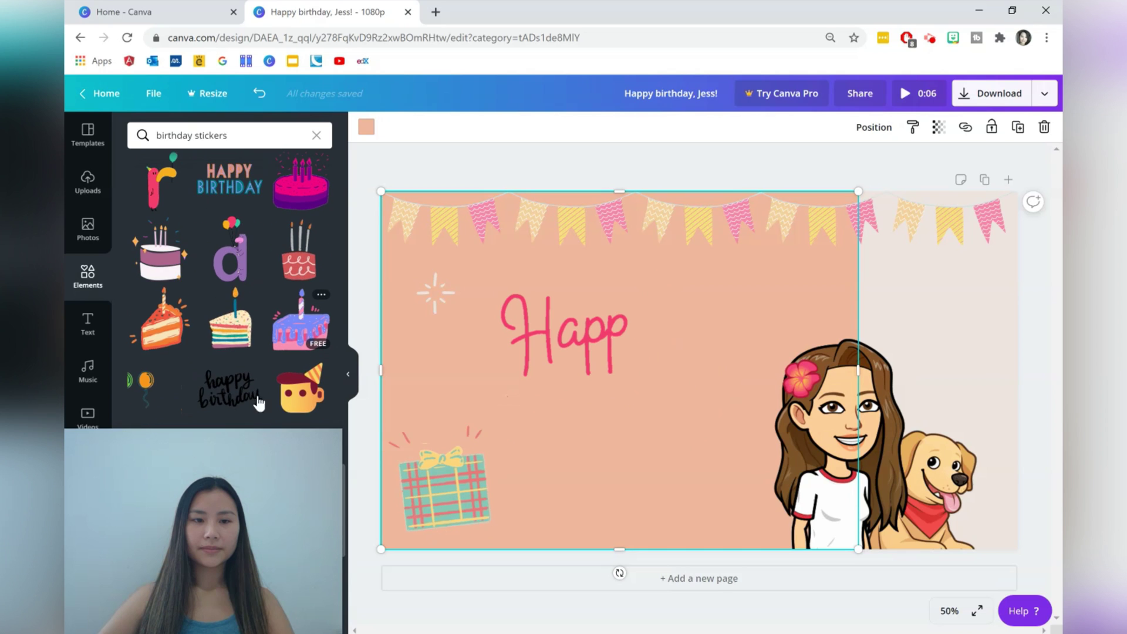
pyautogui.click(230, 320)
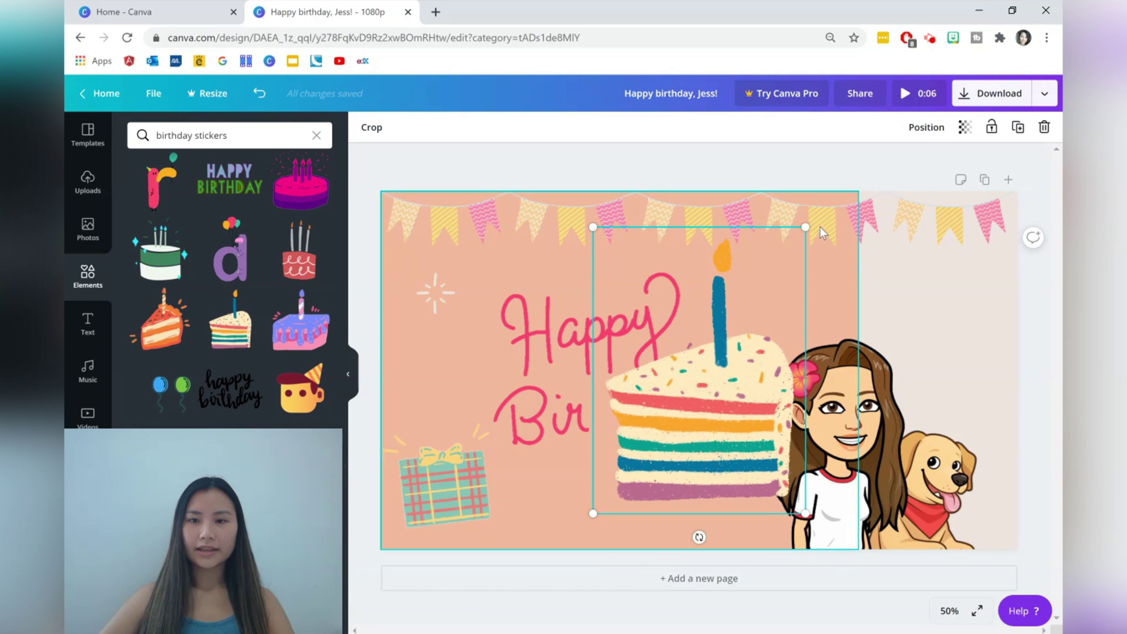
pyautogui.moveTo(805, 228); pyautogui.dragTo(648, 446)
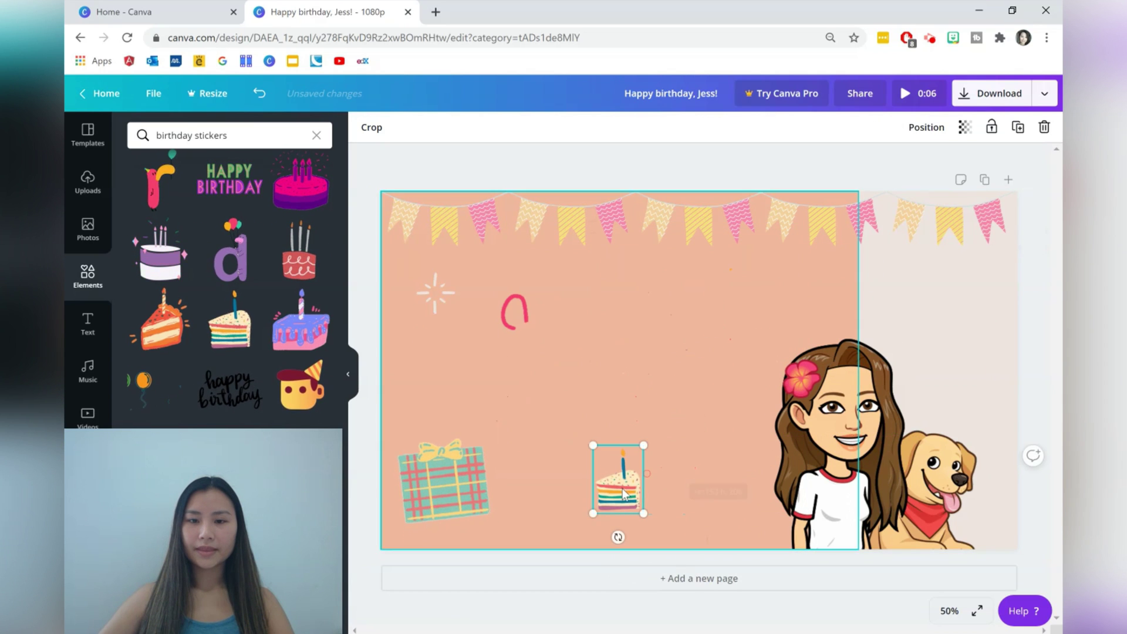
pyautogui.moveTo(646, 487); pyautogui.dragTo(1011, 519)
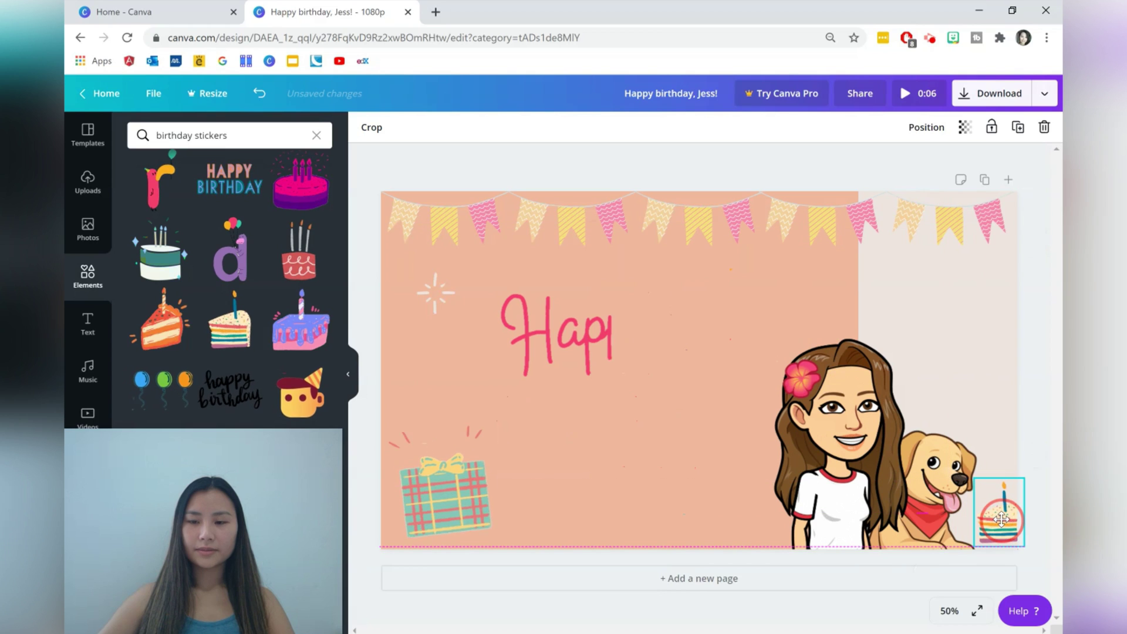
pyautogui.click(1005, 391)
# - Download the animated design with GIF file type and dismiss the saved-design message
pyautogui.click(1044, 92)
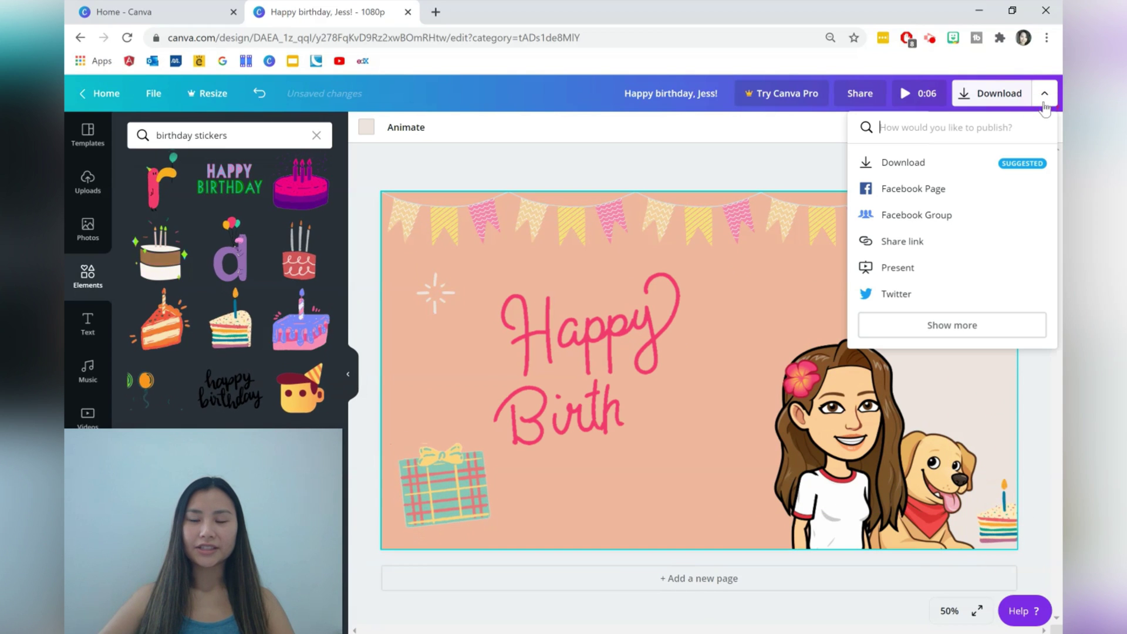
pyautogui.click(919, 159)
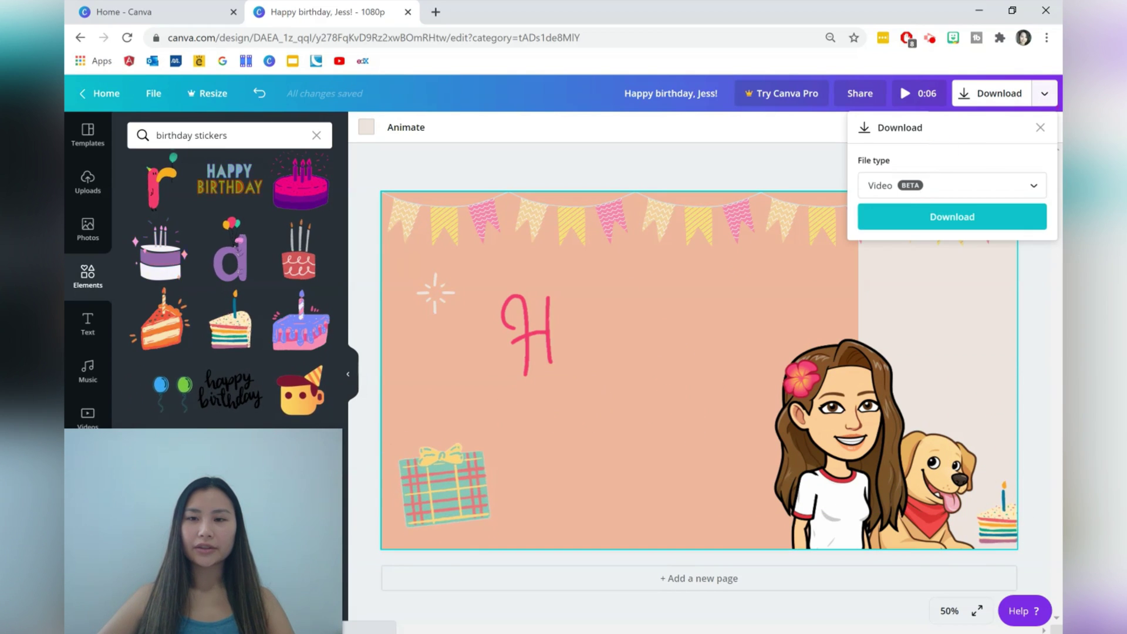
pyautogui.click(921, 189)
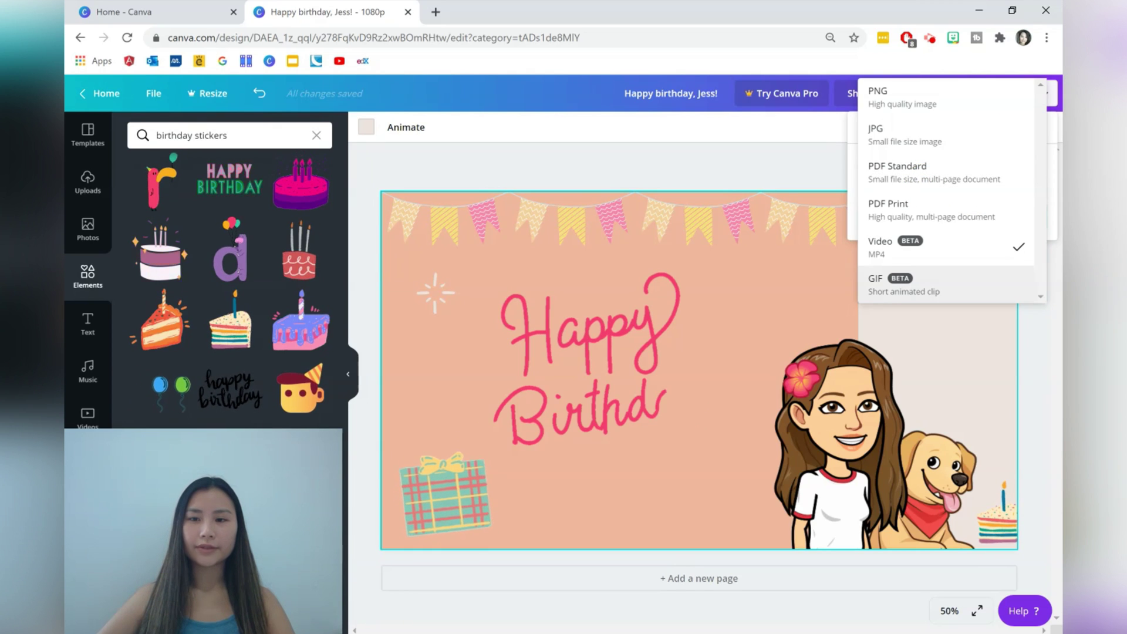
pyautogui.click(894, 288)
pyautogui.click(947, 216)
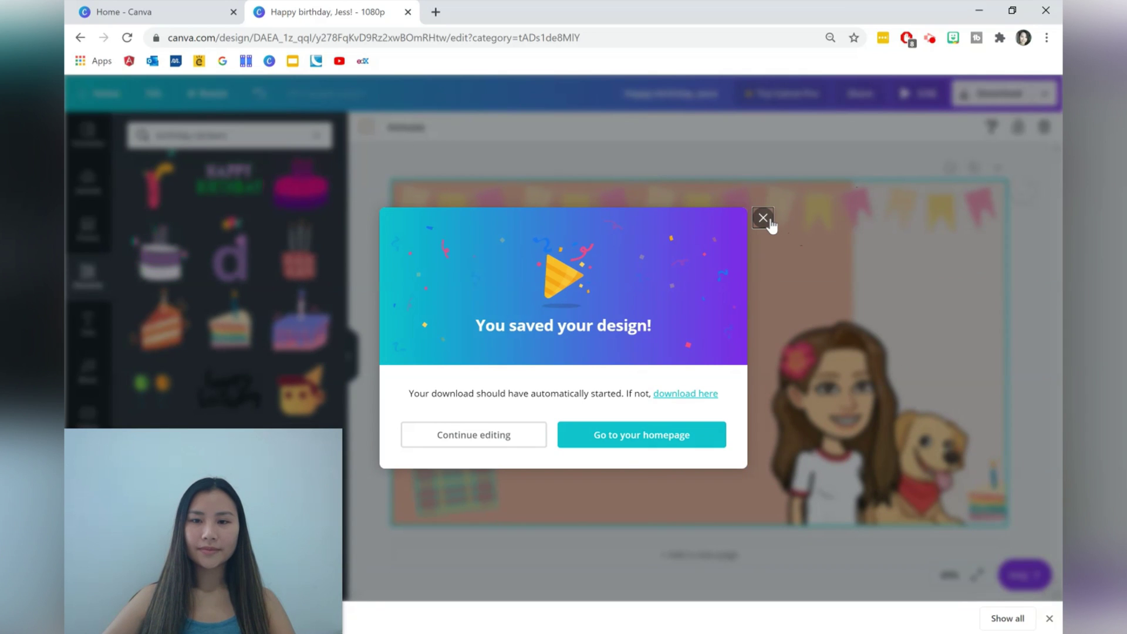
pyautogui.click(763, 218)
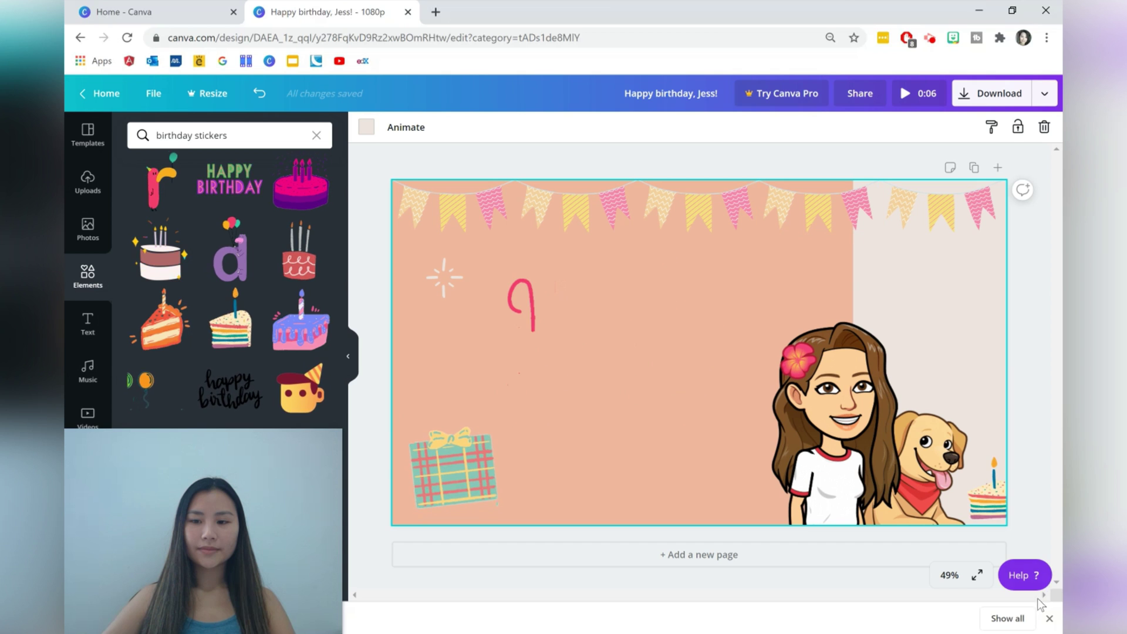
# - Watch the downloaded birthday GIF play in Photos, then close it and return to Canva
pyautogui.click(1049, 619)
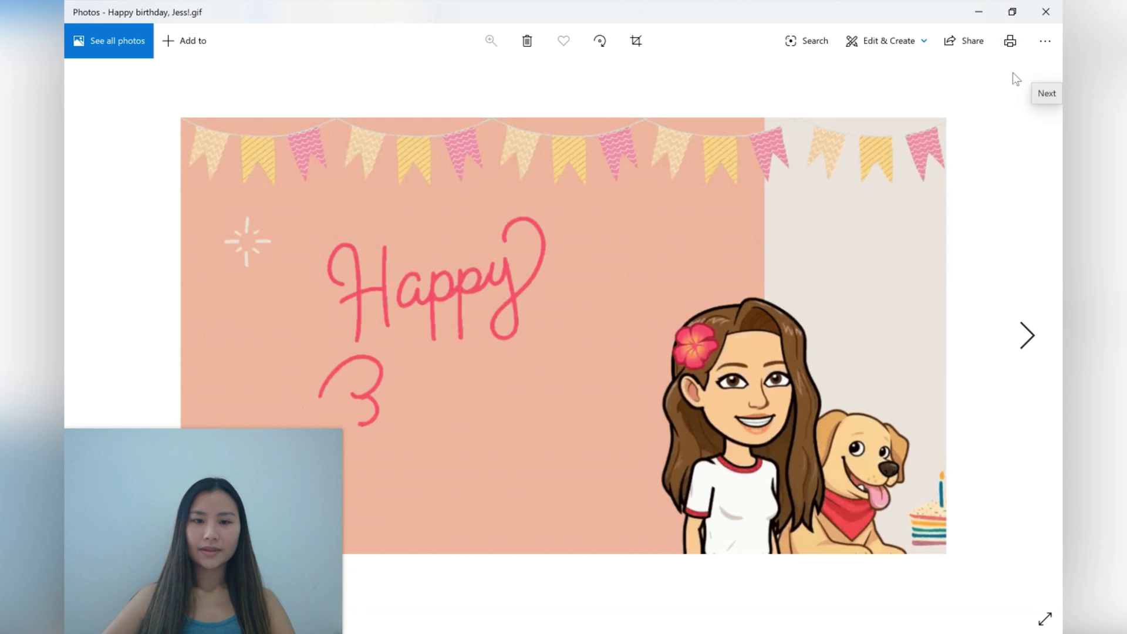
pyautogui.click(1012, 12)
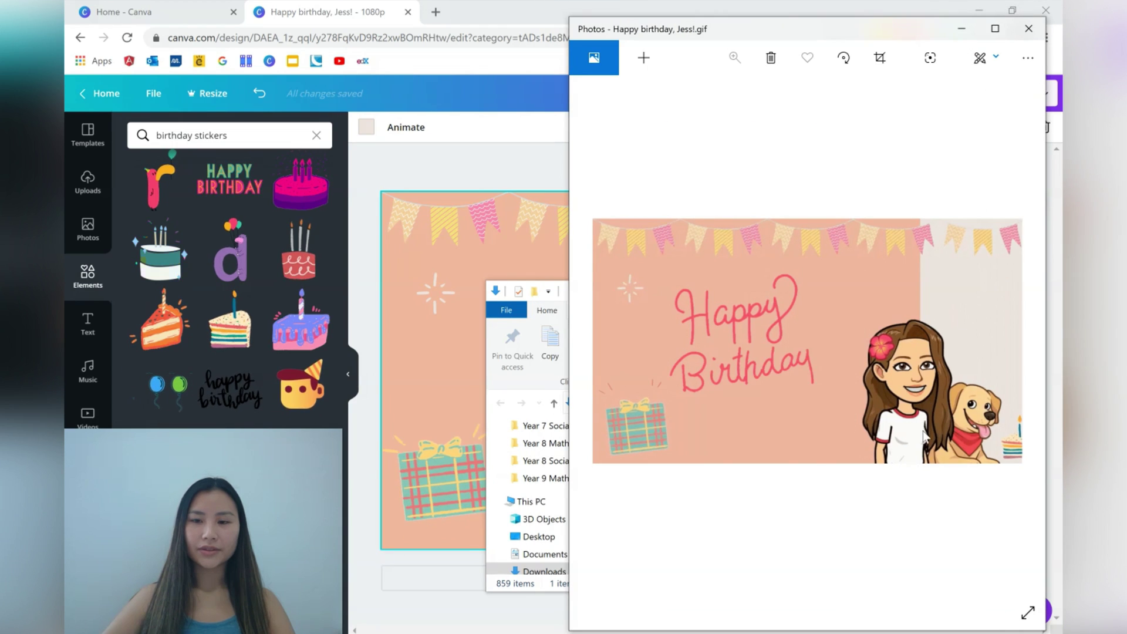
pyautogui.click(1028, 28)
pyautogui.click(931, 167)
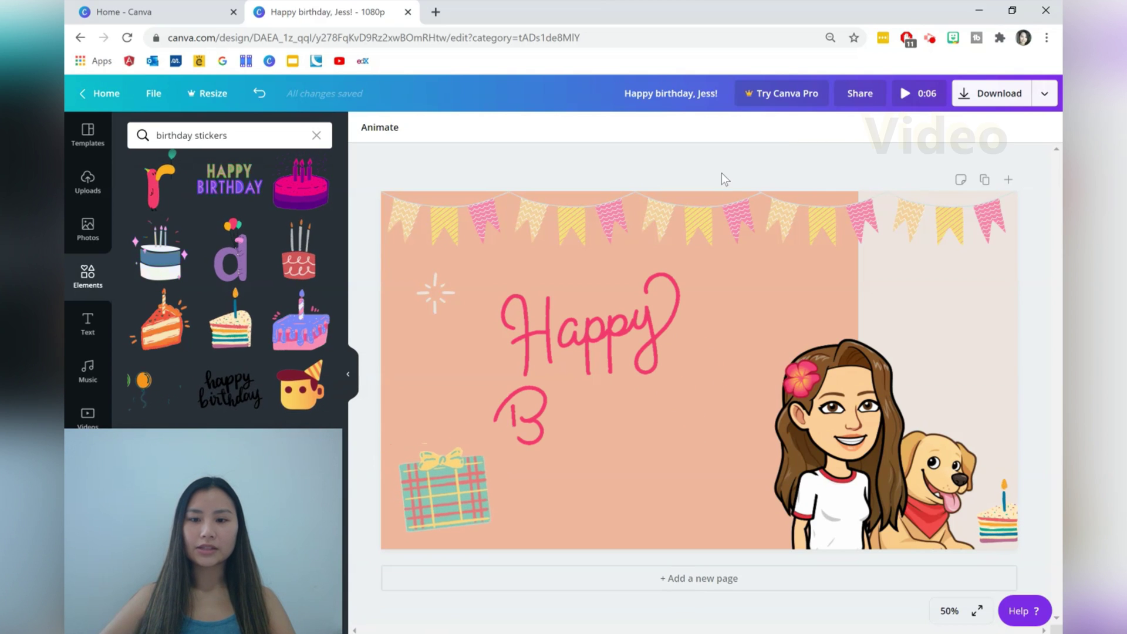
# - Apply the Tumble page animation to the birthday cover page
pyautogui.click(87, 135)
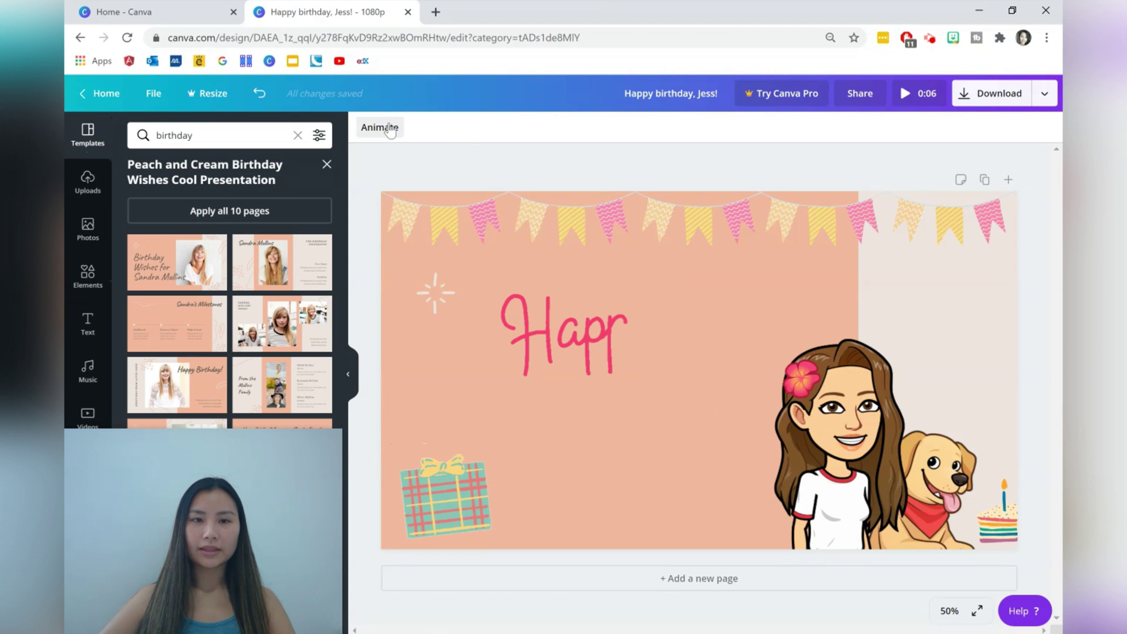
pyautogui.click(390, 131)
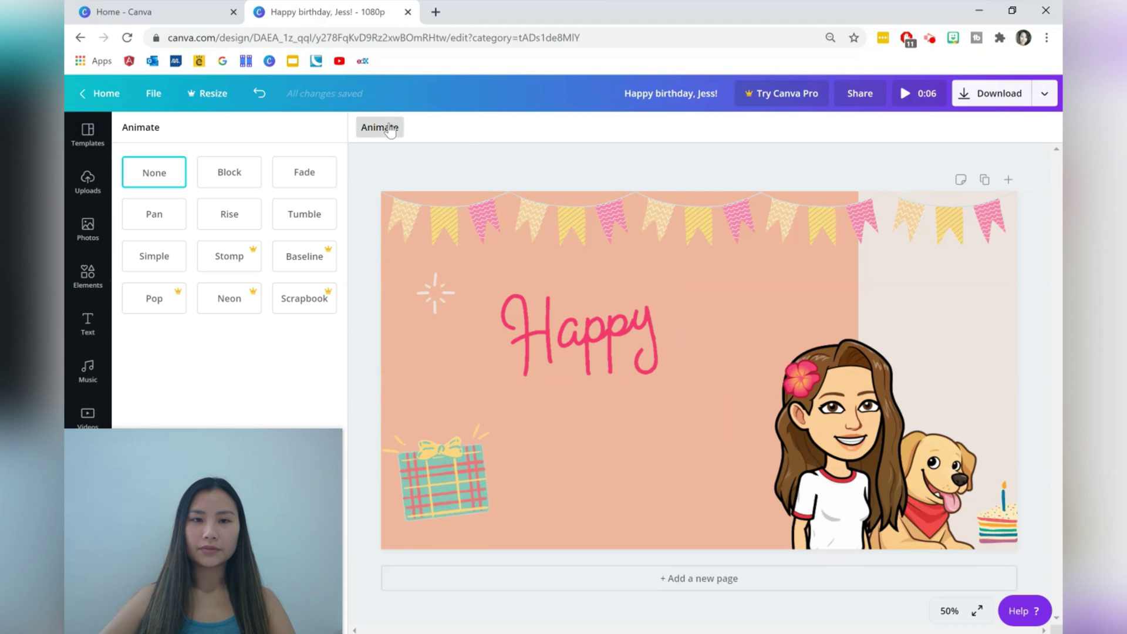
pyautogui.click(295, 221)
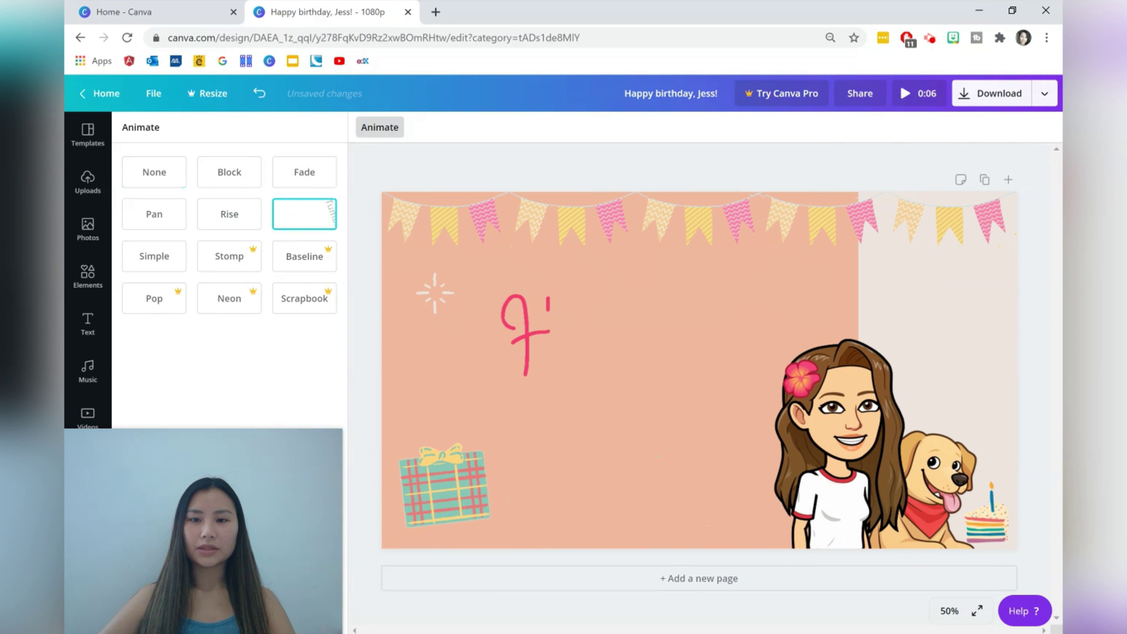
pyautogui.click(97, 145)
# - Add a second page using the Peach and Cream template's Milestones timeline layout
pyautogui.click(713, 581)
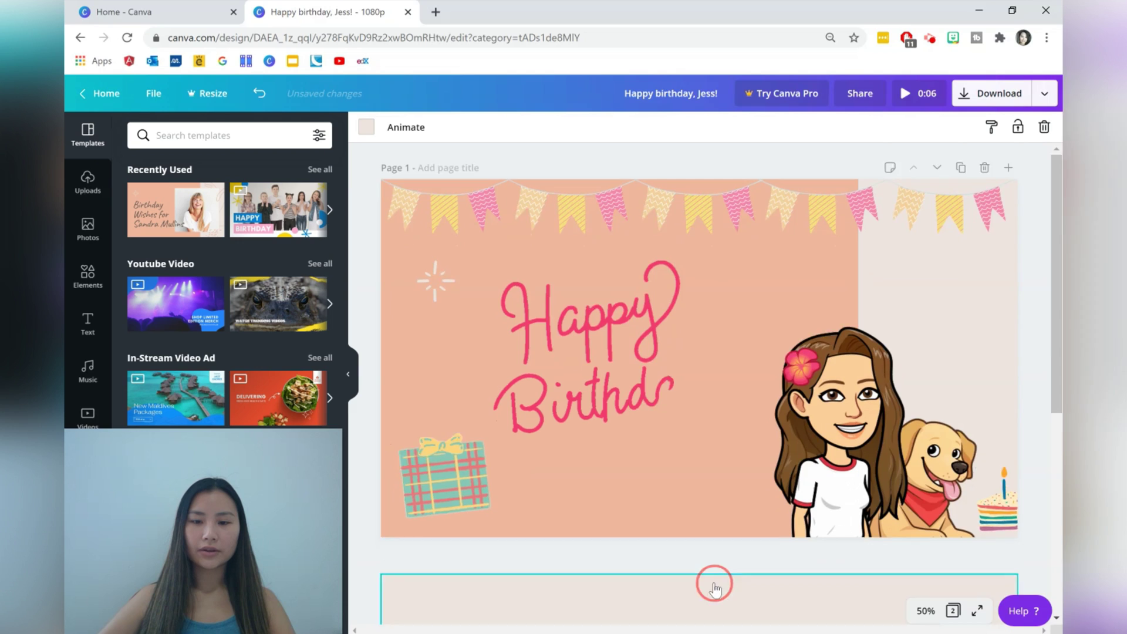
pyautogui.click(155, 209)
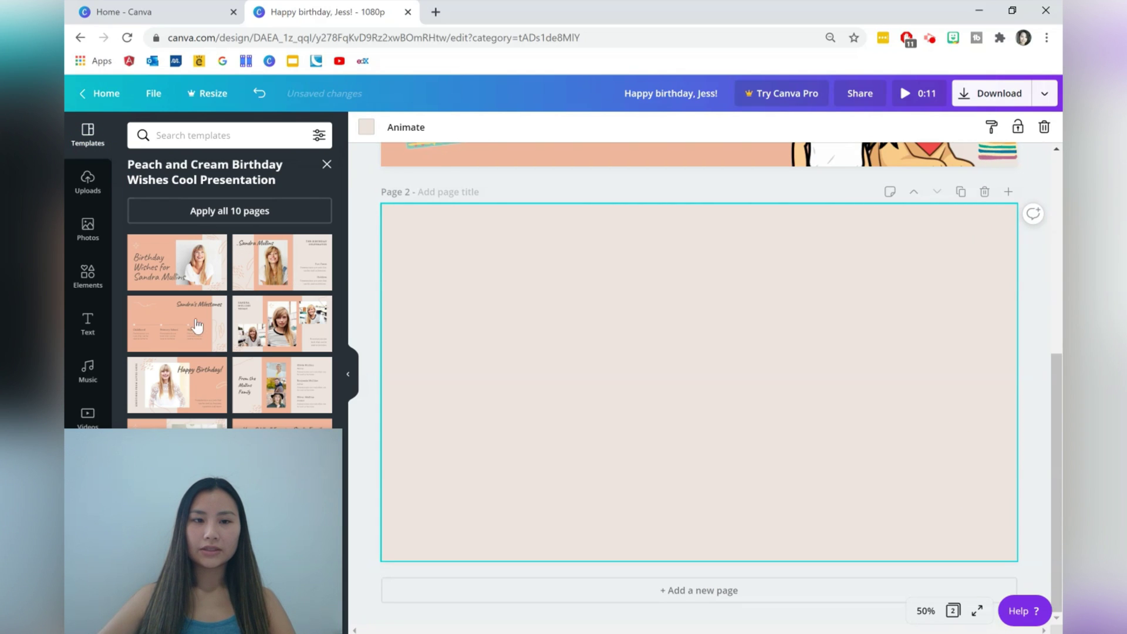
pyautogui.click(189, 329)
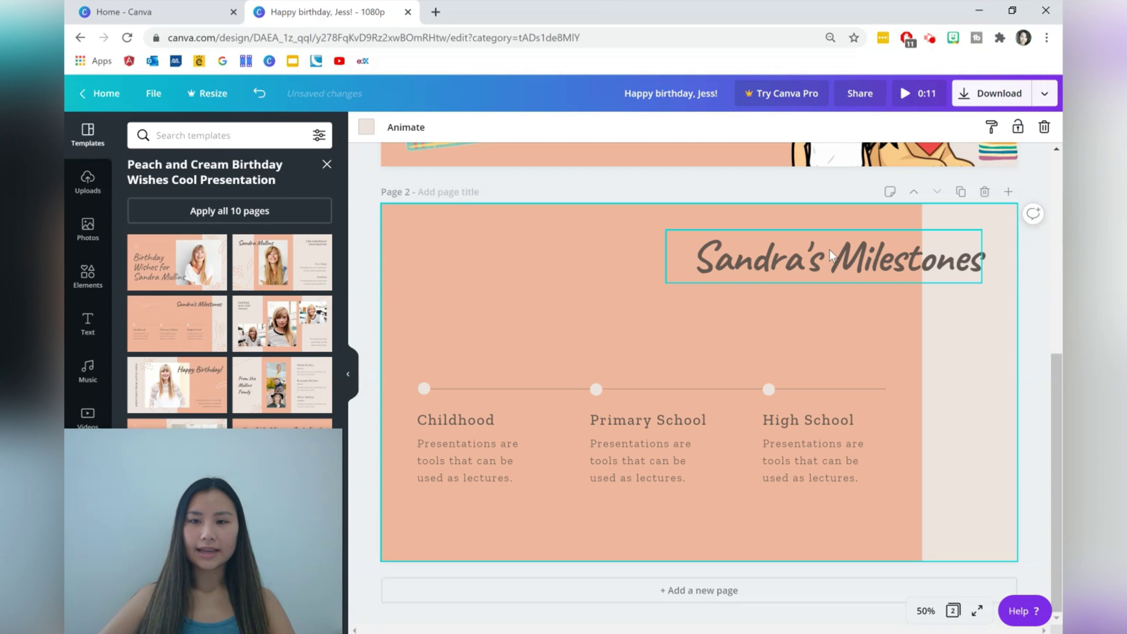
# - Remove the sample name so the title reads just Milestones
pyautogui.click(822, 264)
pyautogui.doubleClick(824, 261)
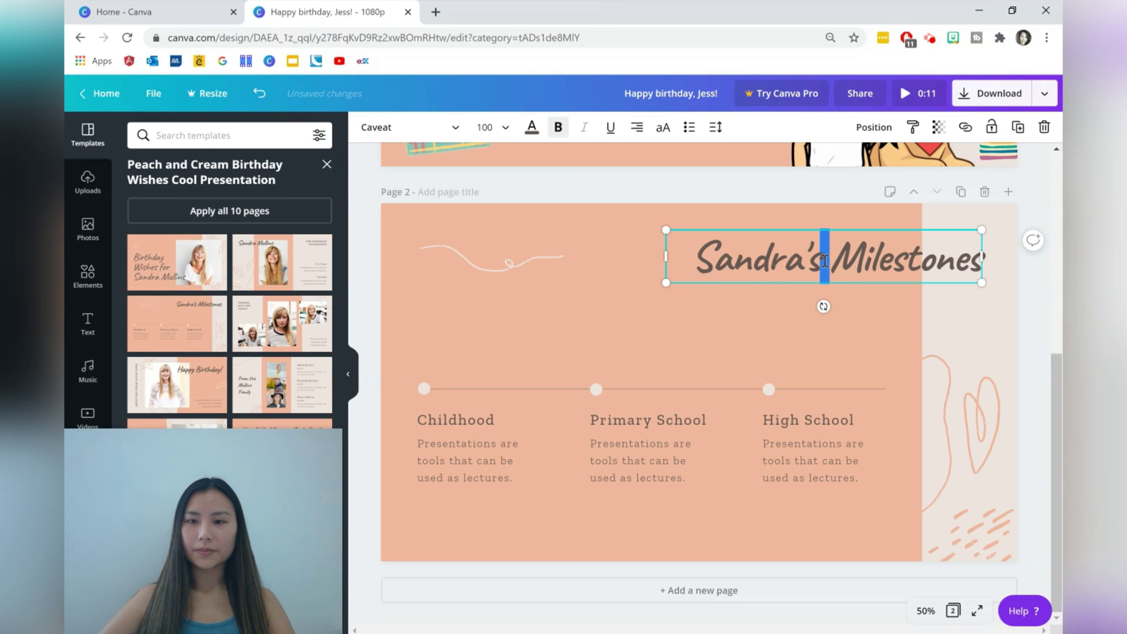
pyautogui.doubleClick(748, 248)
pyautogui.press('BackSpace')
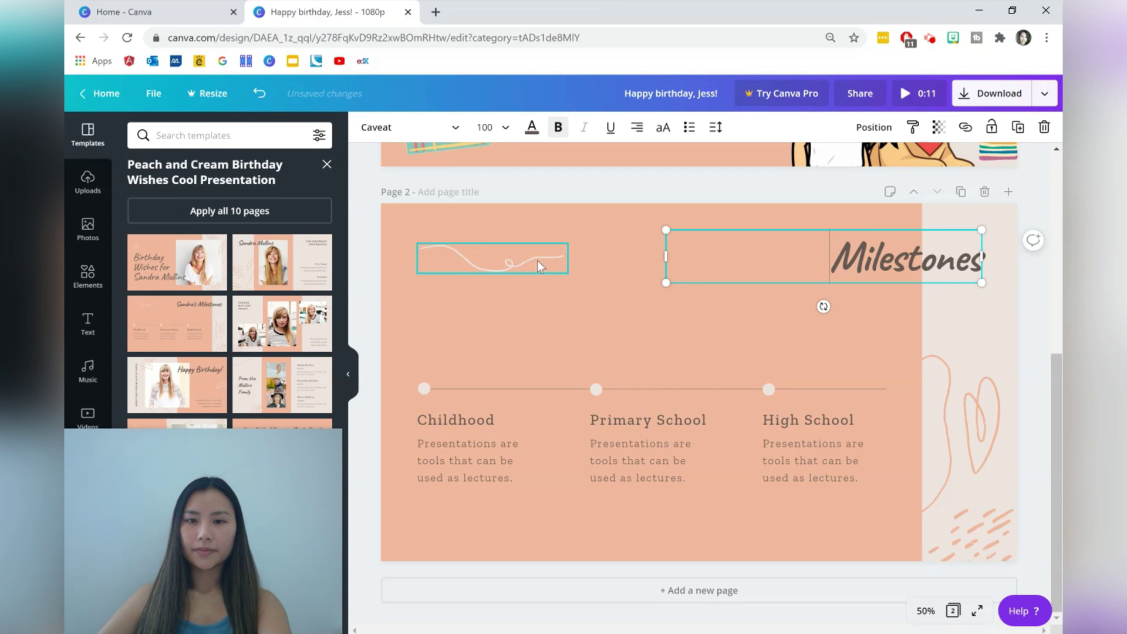
# - Delete the swirl, heart and dash doodles from the Milestones page
pyautogui.click(537, 259)
pyautogui.press('Delete')
pyautogui.click(978, 418)
pyautogui.press('Delete')
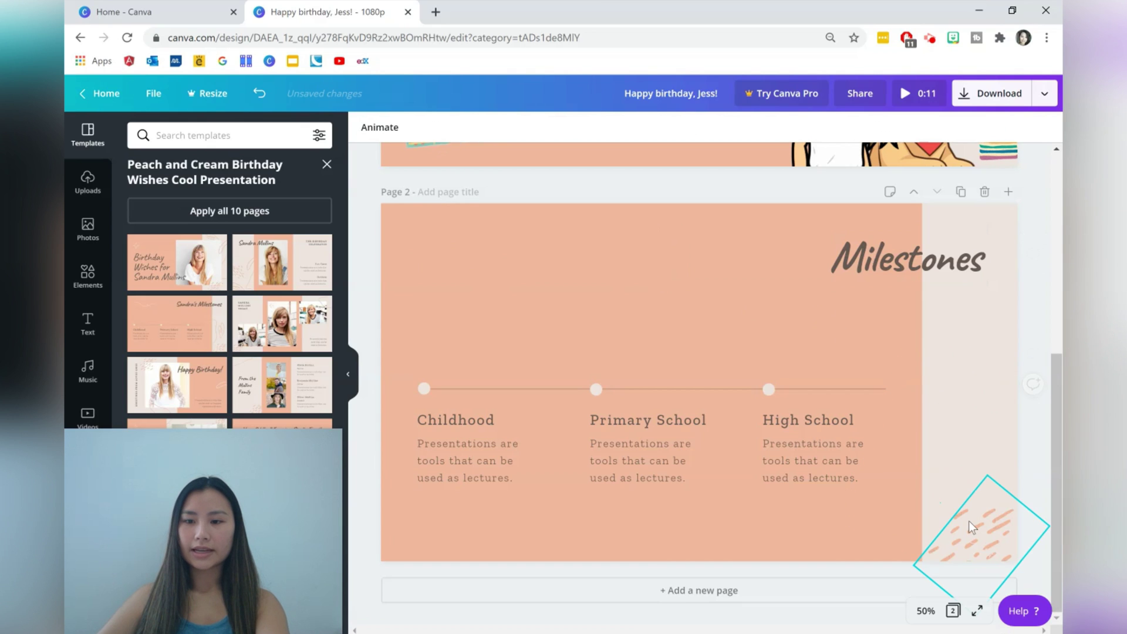
pyautogui.click(968, 520)
pyautogui.press('Delete')
# - Delete the Childhood, Primary School and High School description texts
pyautogui.click(523, 468)
pyautogui.press('Delete')
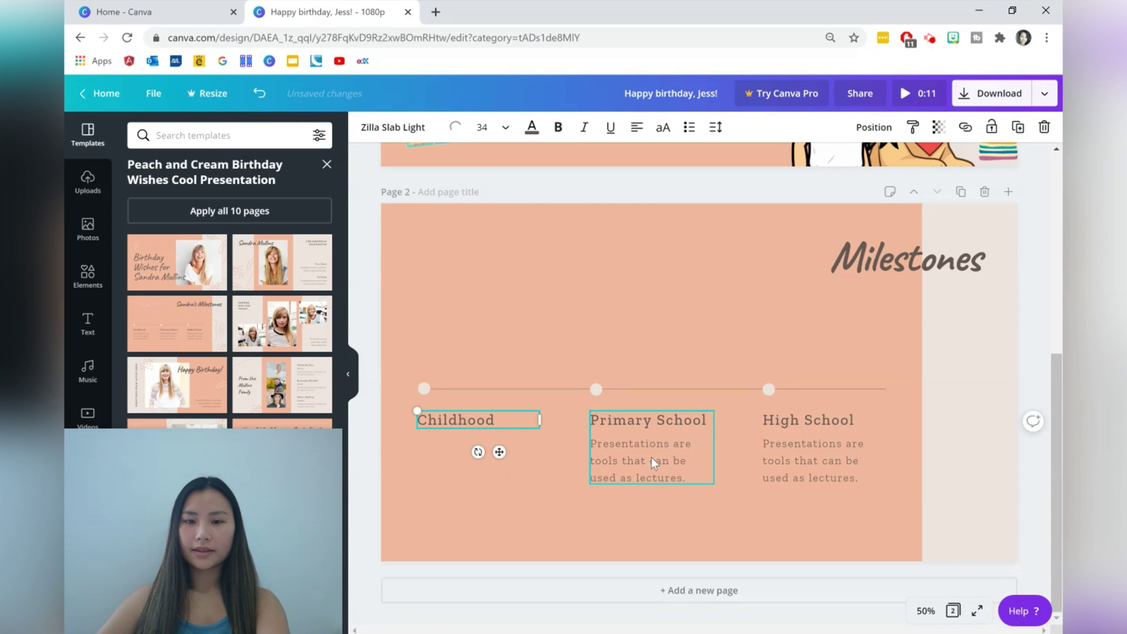
pyautogui.click(651, 456)
pyautogui.press('Delete')
pyautogui.click(836, 474)
pyautogui.press('Delete')
pyautogui.click(947, 419)
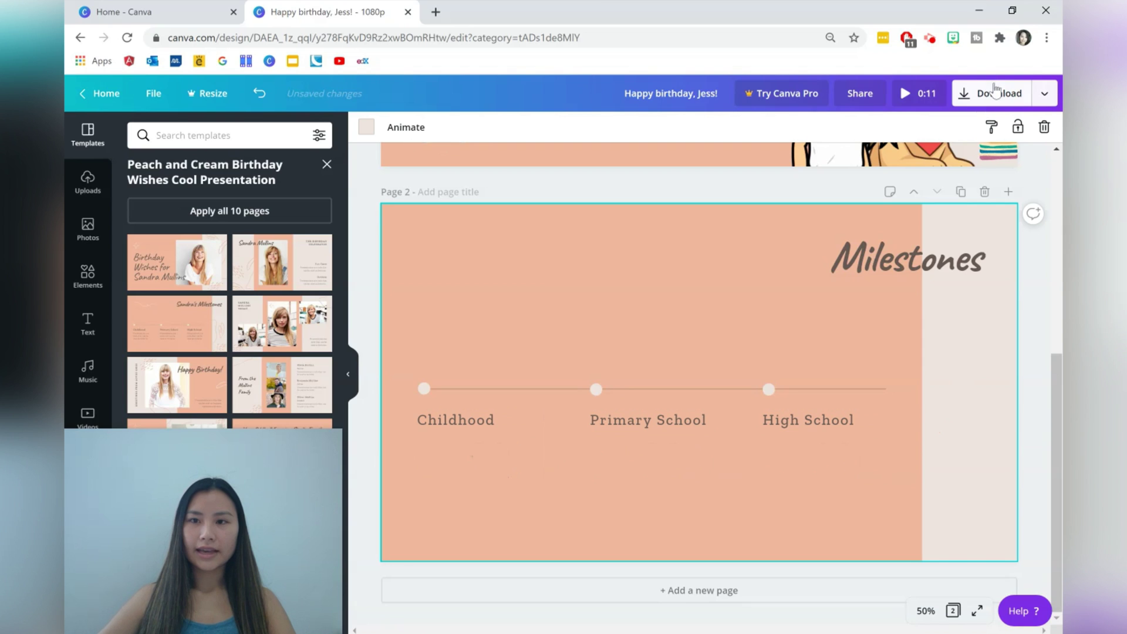
# - Paste the Happy Birthday Bitmoji onto page 2, shrink it and place it above the timeline
pyautogui.click(953, 44)
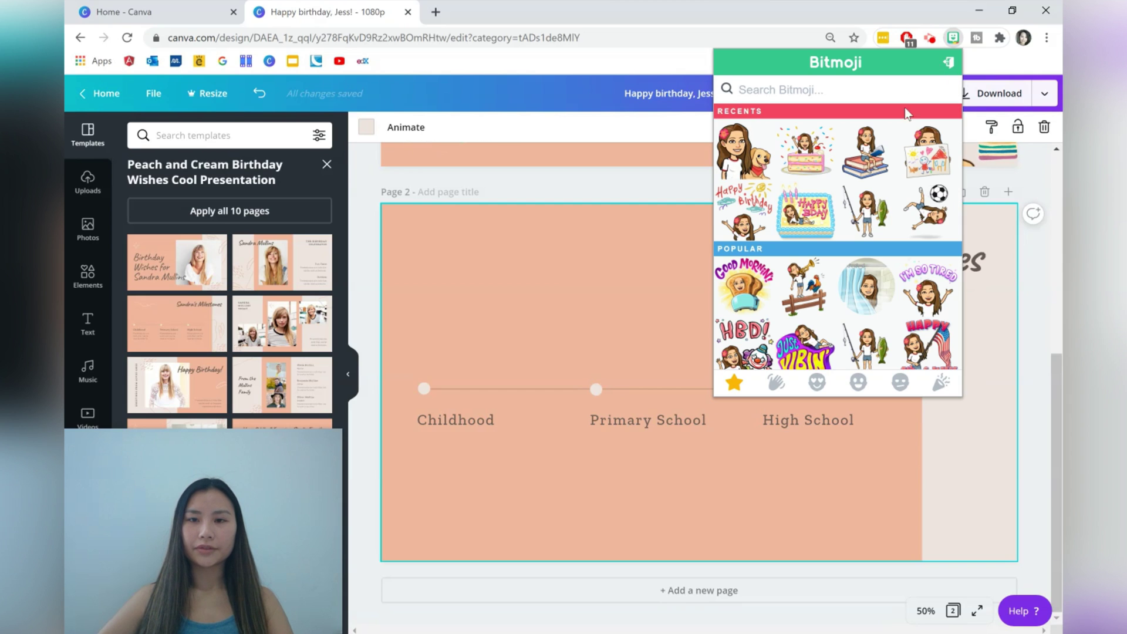
pyautogui.rightClick(739, 216)
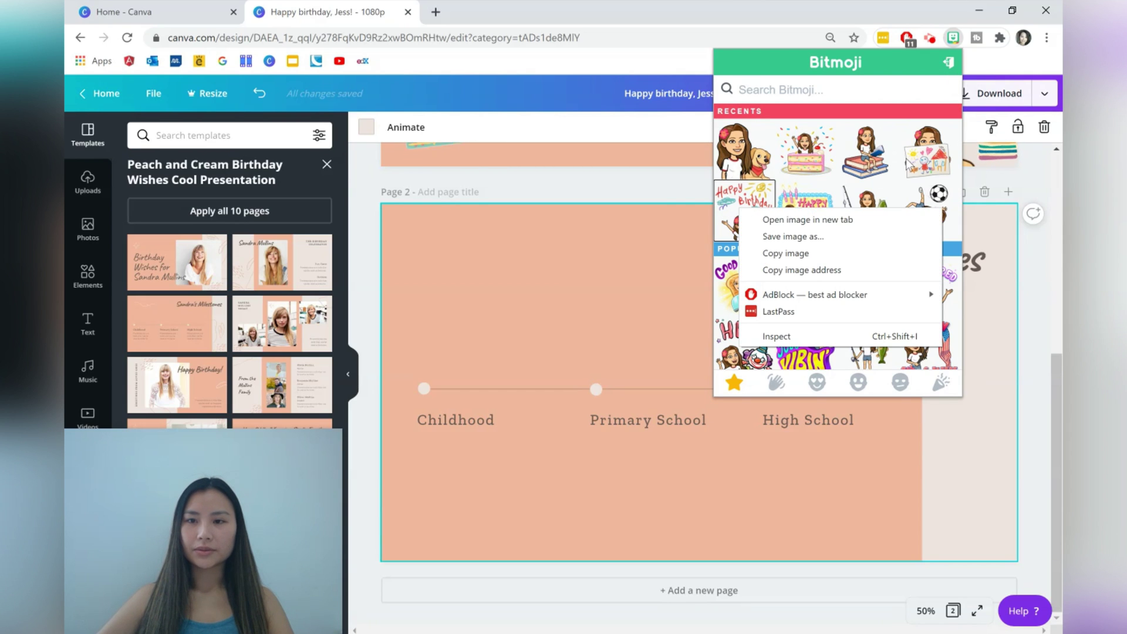
pyautogui.click(798, 252)
pyautogui.click(513, 283)
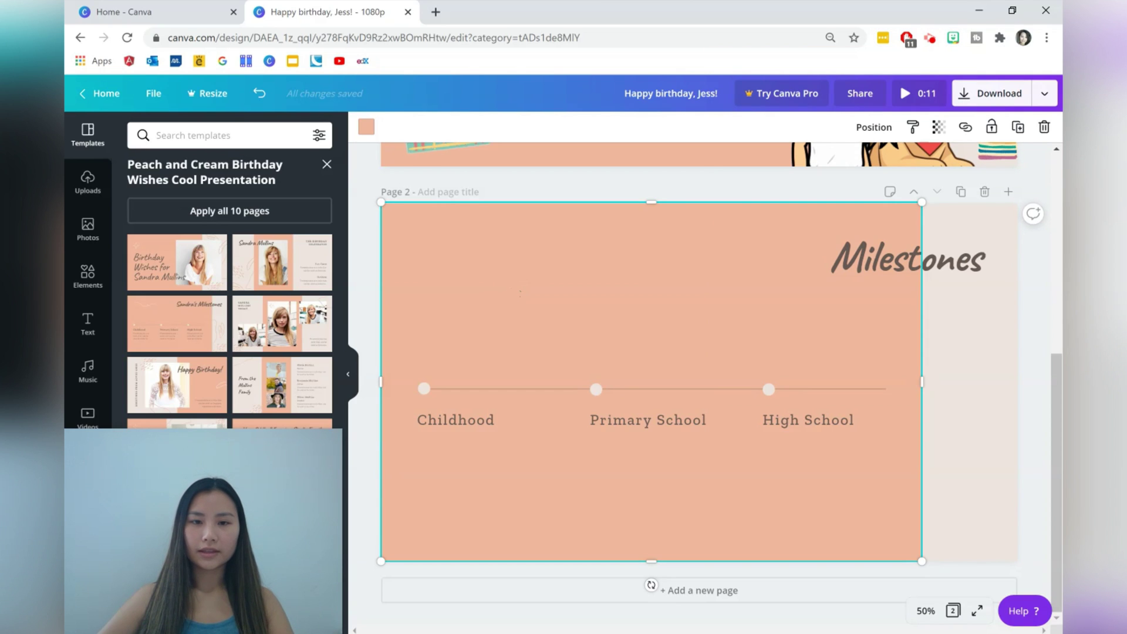
pyautogui.hotkey('ctrl', 'v')
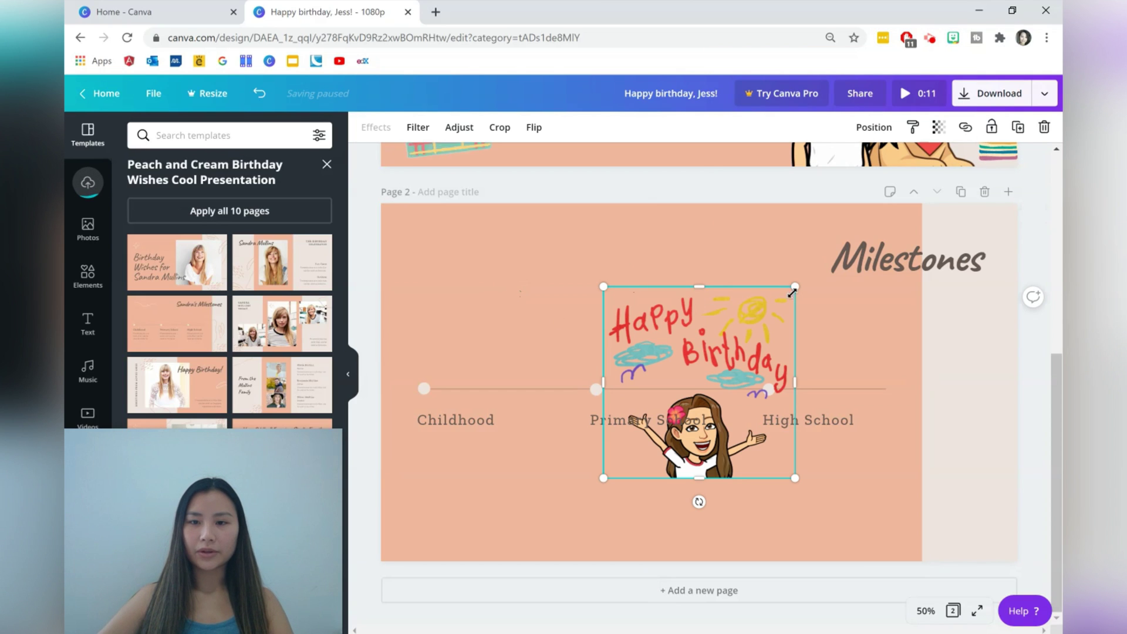
pyautogui.moveTo(793, 292); pyautogui.dragTo(679, 391)
pyautogui.moveTo(638, 490); pyautogui.dragTo(615, 369)
pyautogui.hotkey('ctrl', 'z')
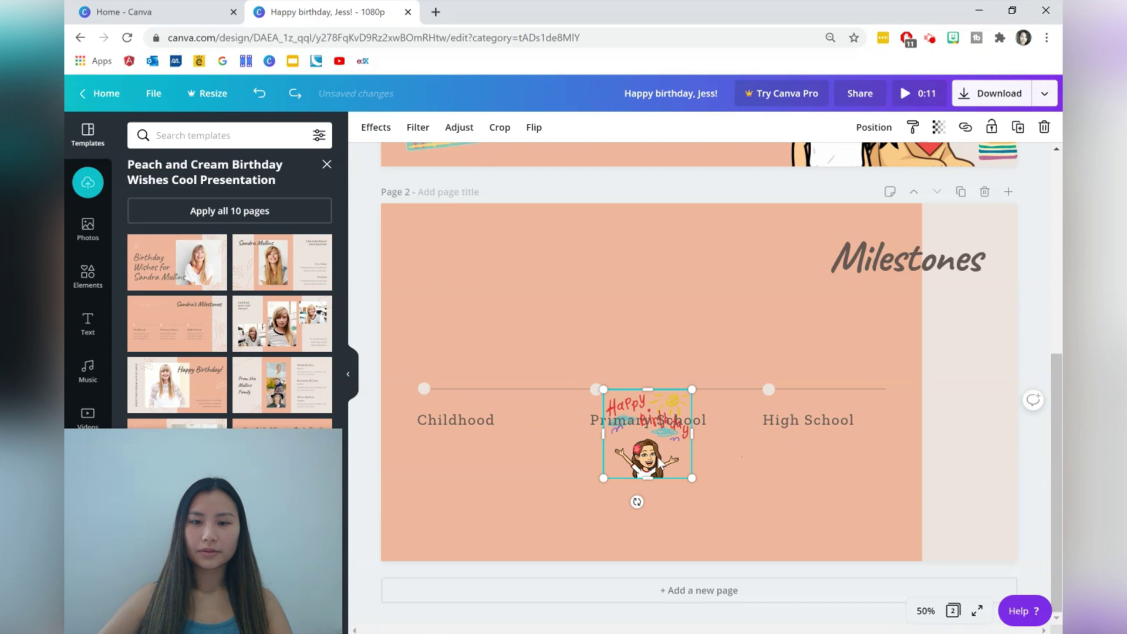
pyautogui.moveTo(642, 434); pyautogui.dragTo(624, 328)
# - Paste the drawing Bitmoji, shrink it and position it above Childhood
pyautogui.click(953, 39)
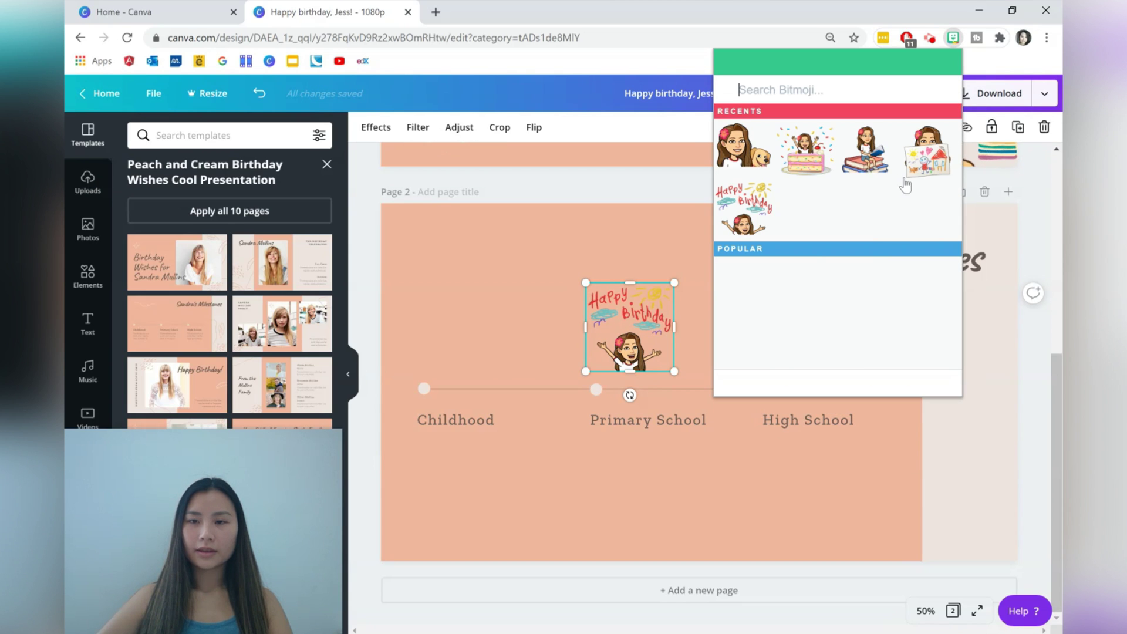
pyautogui.rightClick(922, 148)
pyautogui.click(929, 189)
pyautogui.click(654, 277)
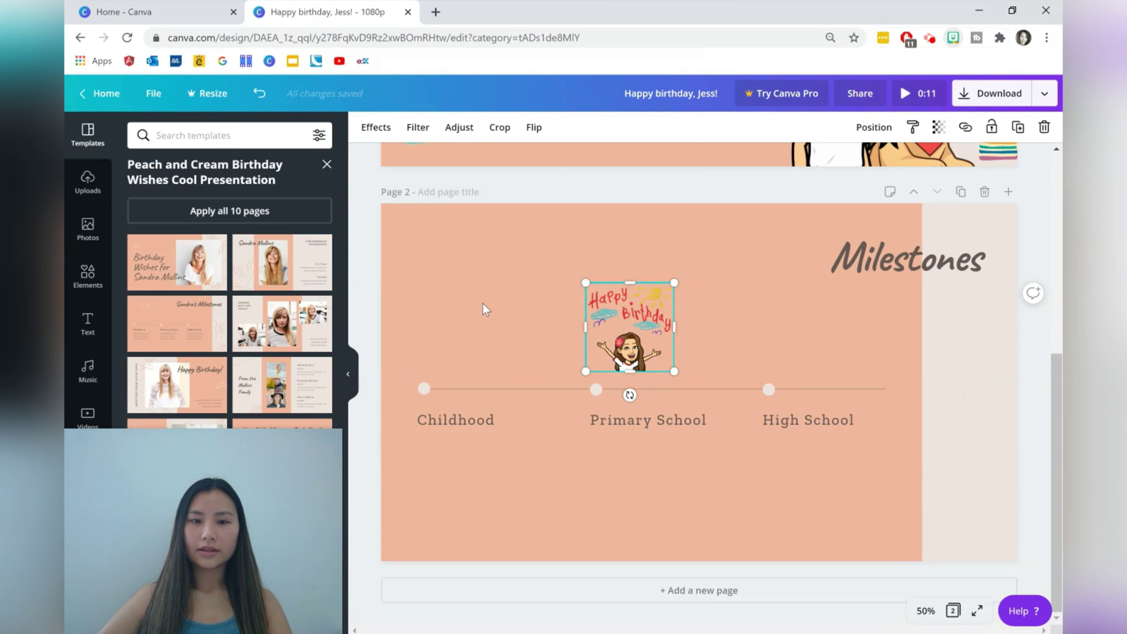
pyautogui.click(483, 302)
pyautogui.hotkey('ctrl', 'v')
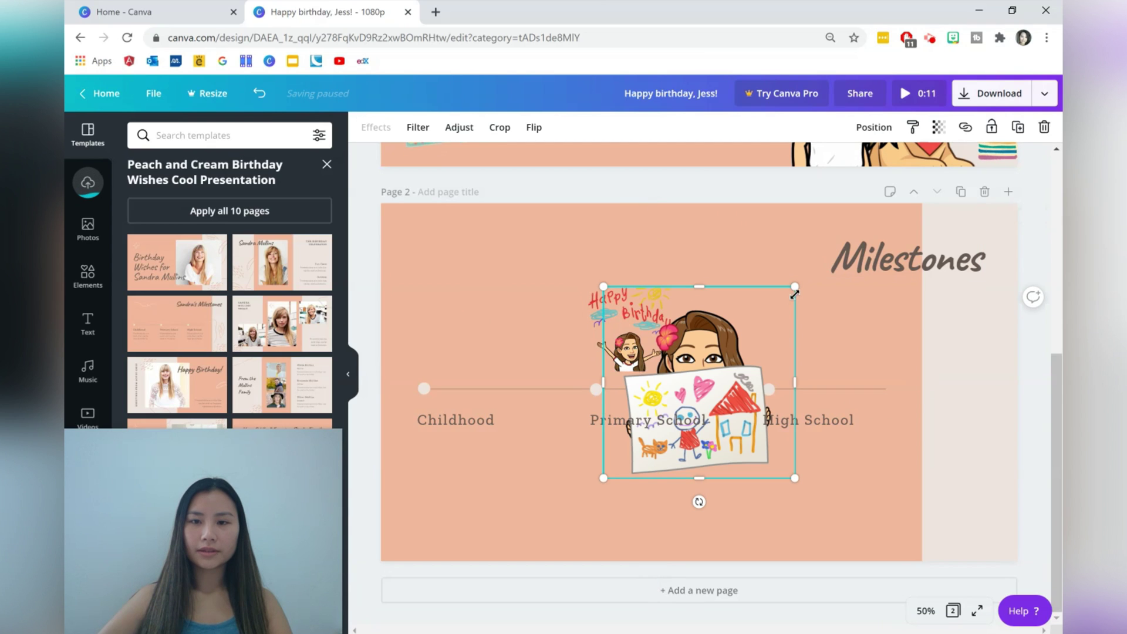
pyautogui.moveTo(794, 291); pyautogui.dragTo(687, 401)
pyautogui.moveTo(647, 453); pyautogui.dragTo(446, 338)
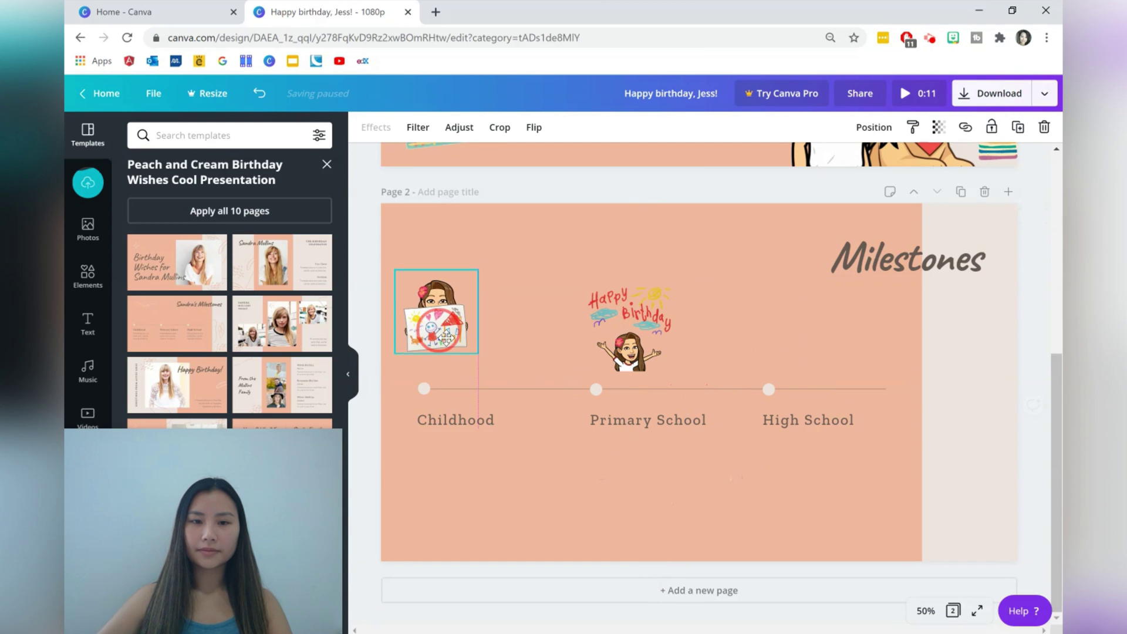
pyautogui.click(731, 308)
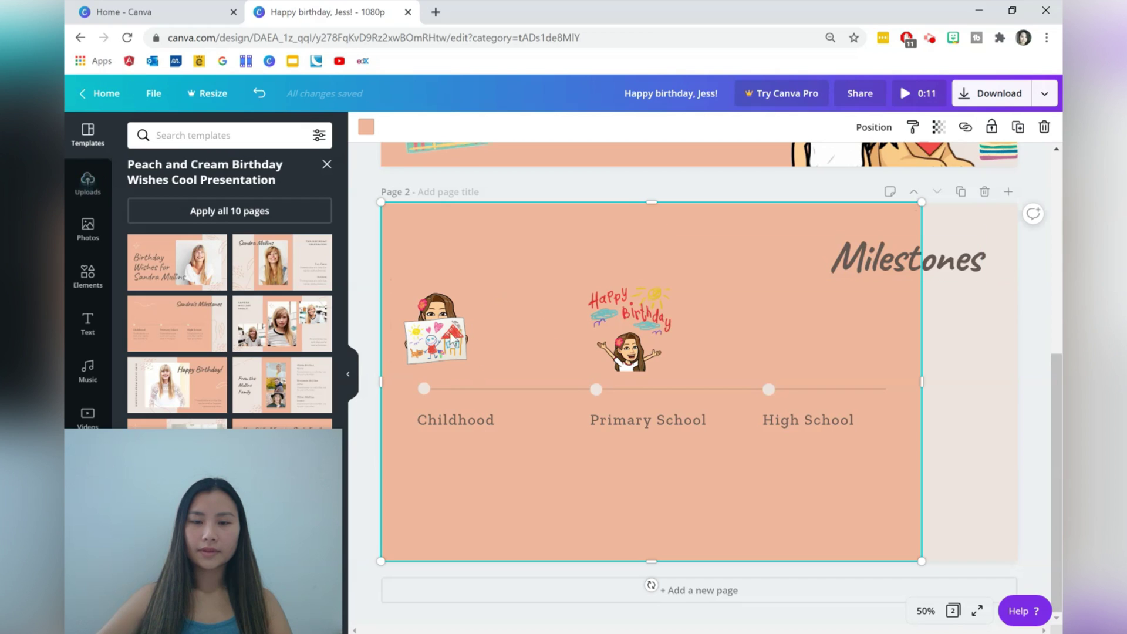
pyautogui.moveTo(439, 352); pyautogui.dragTo(448, 355)
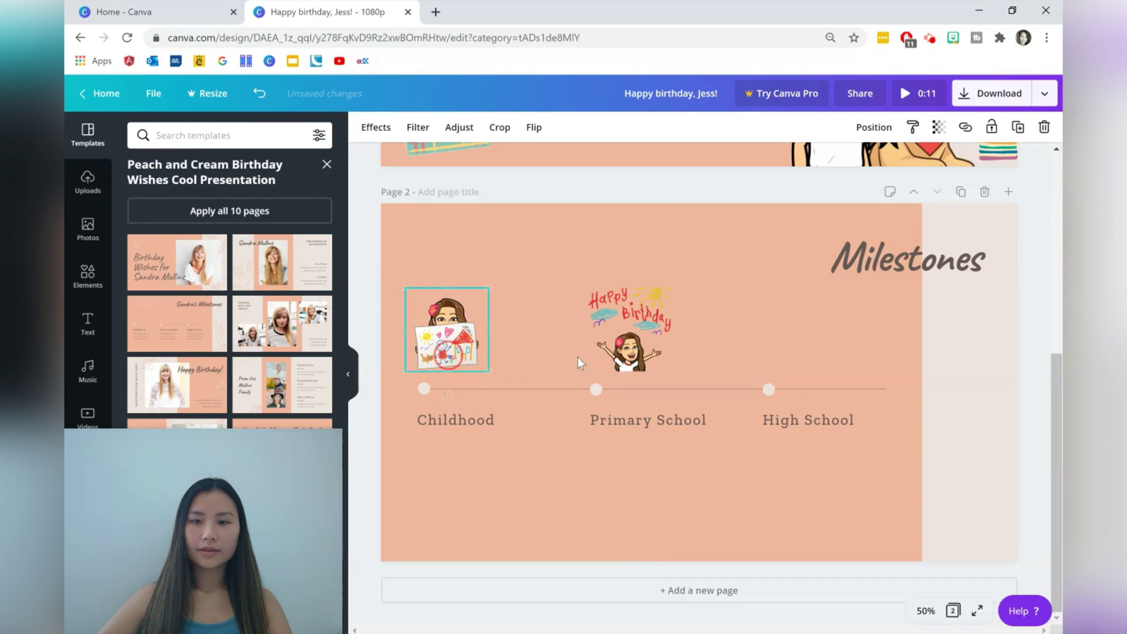
pyautogui.click(578, 356)
# - Paste the books Bitmoji, shrink it and position it above High School
pyautogui.click(952, 37)
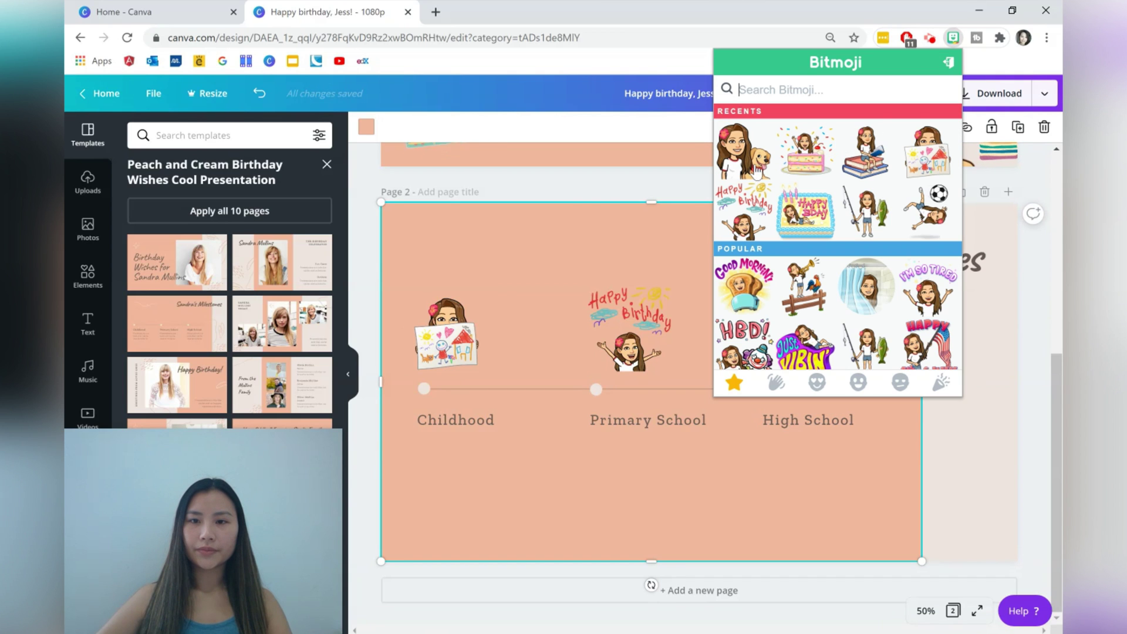
pyautogui.rightClick(869, 156)
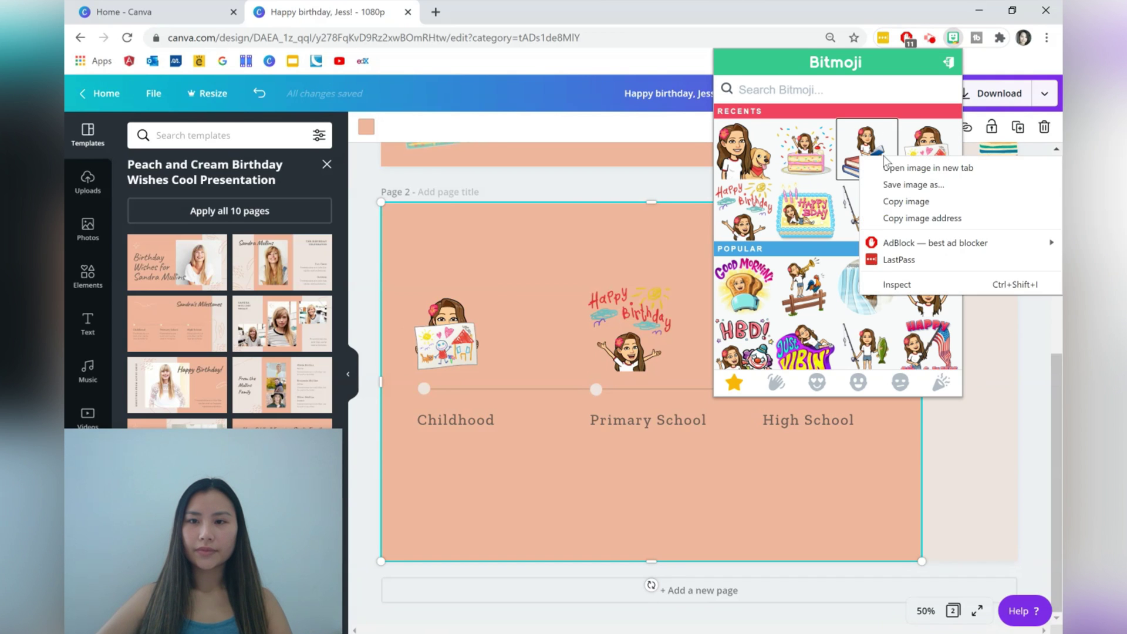
pyautogui.click(903, 198)
pyautogui.click(772, 463)
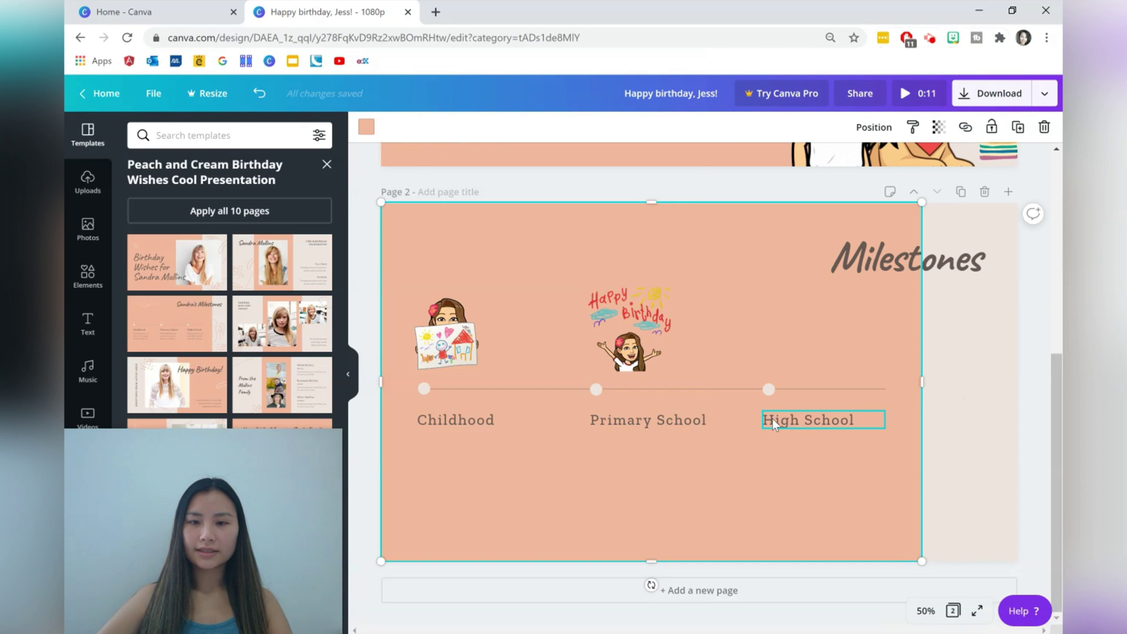
pyautogui.hotkey('ctrl', 'v')
pyautogui.moveTo(795, 285); pyautogui.dragTo(730, 358)
pyautogui.moveTo(671, 451); pyautogui.dragTo(807, 343)
pyautogui.click(861, 490)
pyautogui.click(880, 446)
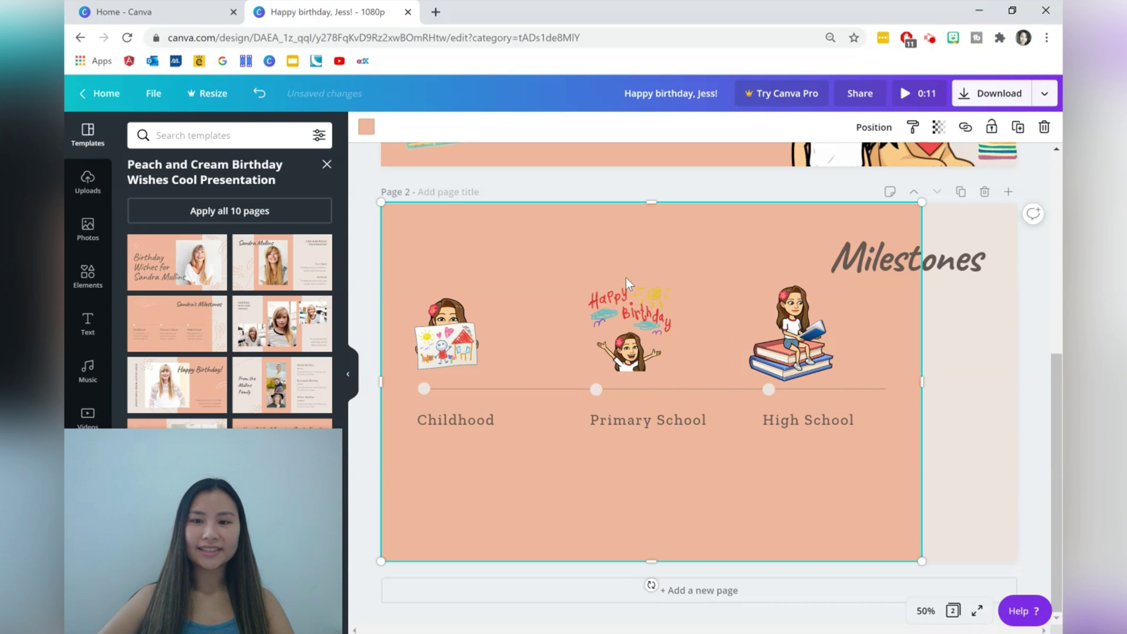
# - Give page 2 the Rise animation and add a blank third page
pyautogui.click(380, 317)
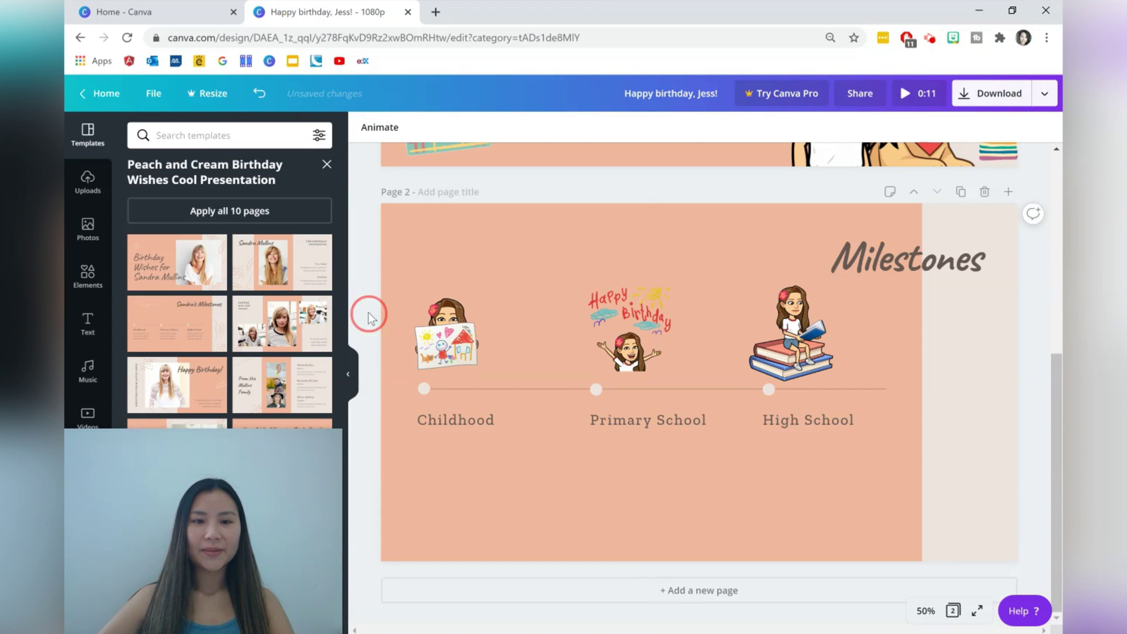
pyautogui.click(379, 128)
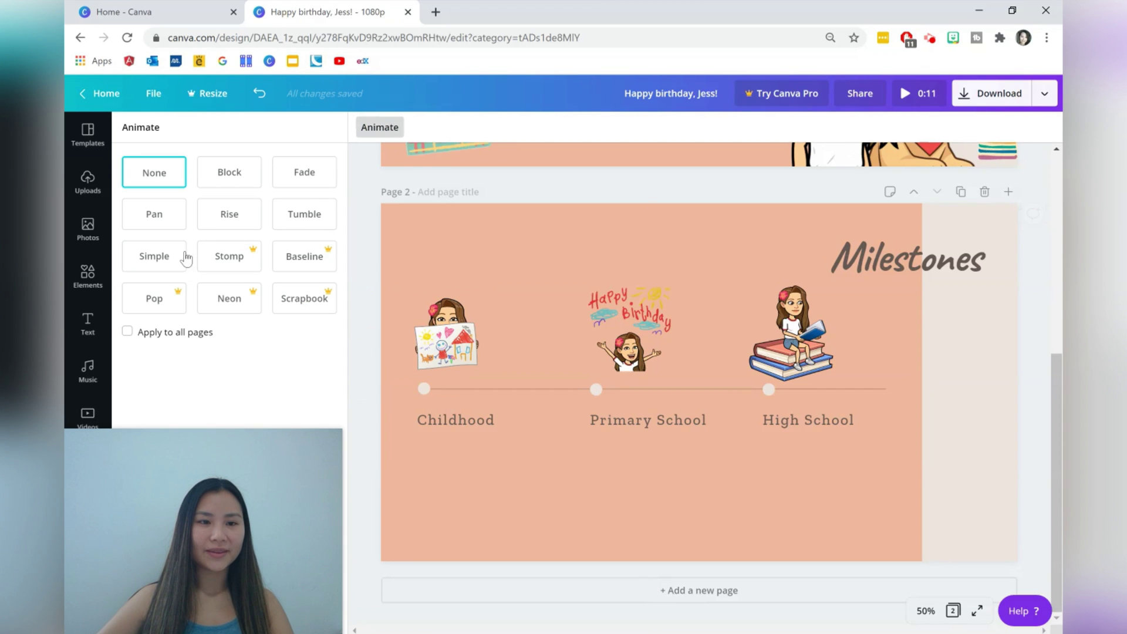
pyautogui.click(203, 225)
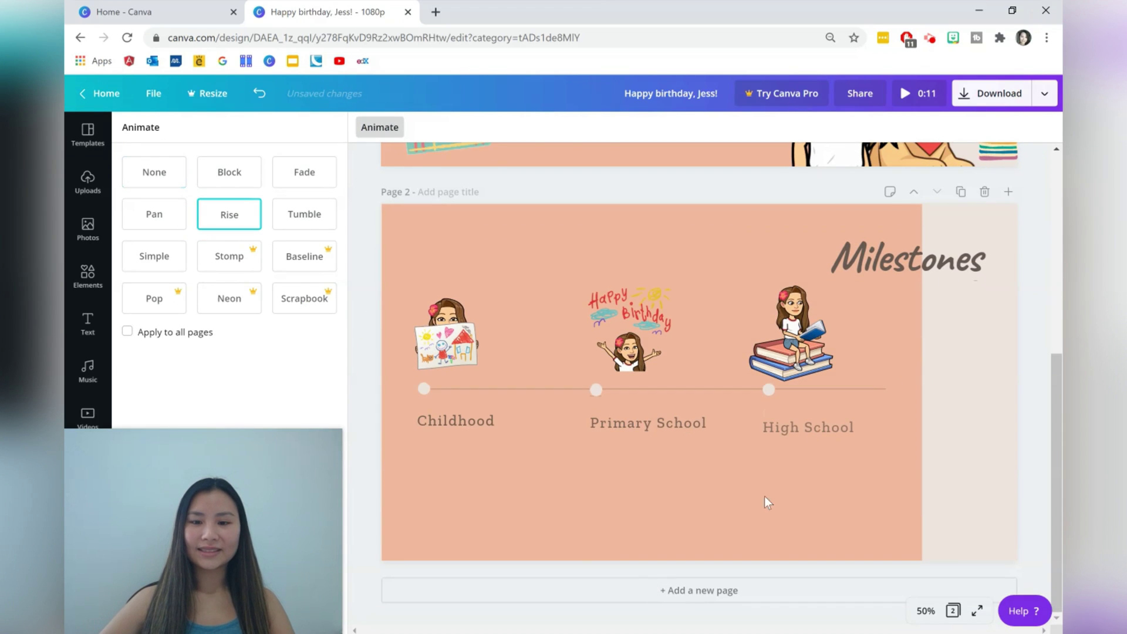
pyautogui.click(720, 590)
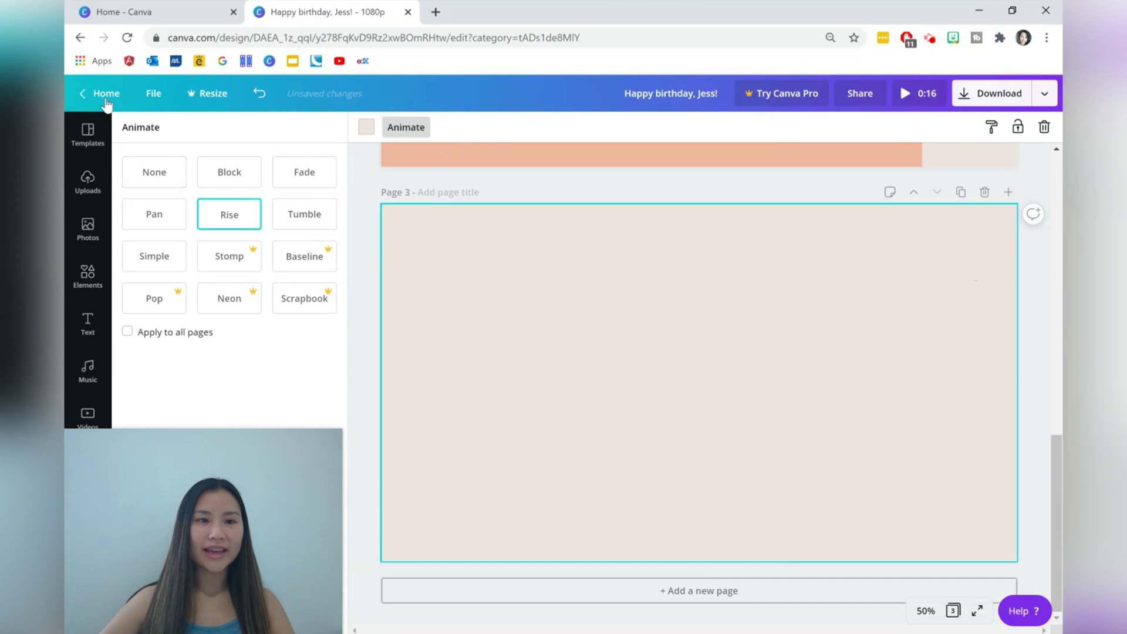
pyautogui.click(87, 135)
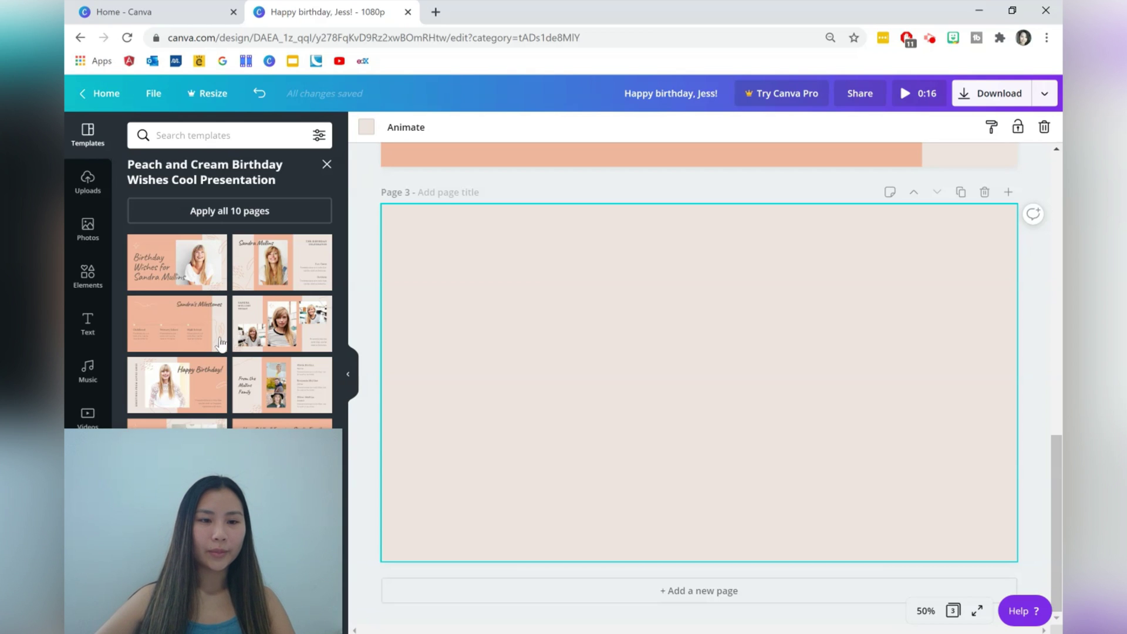
# - Apply the Surprise Video Greeting layout to page 3 and retitle it 'Have a wonderful birthday!'
pyautogui.click(196, 422)
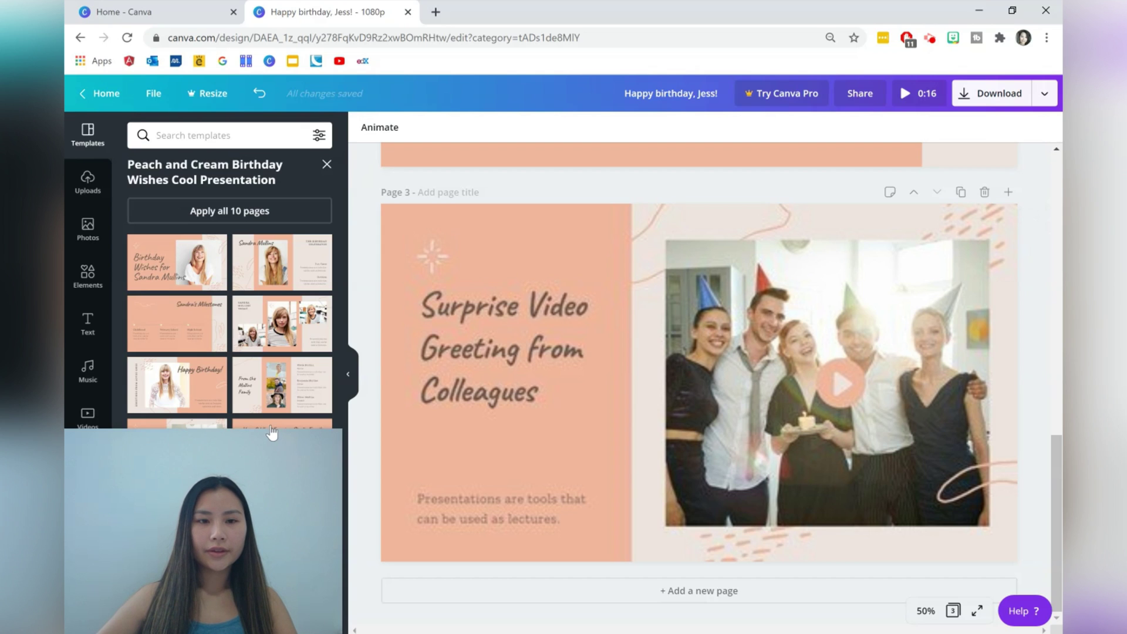
pyautogui.click(814, 346)
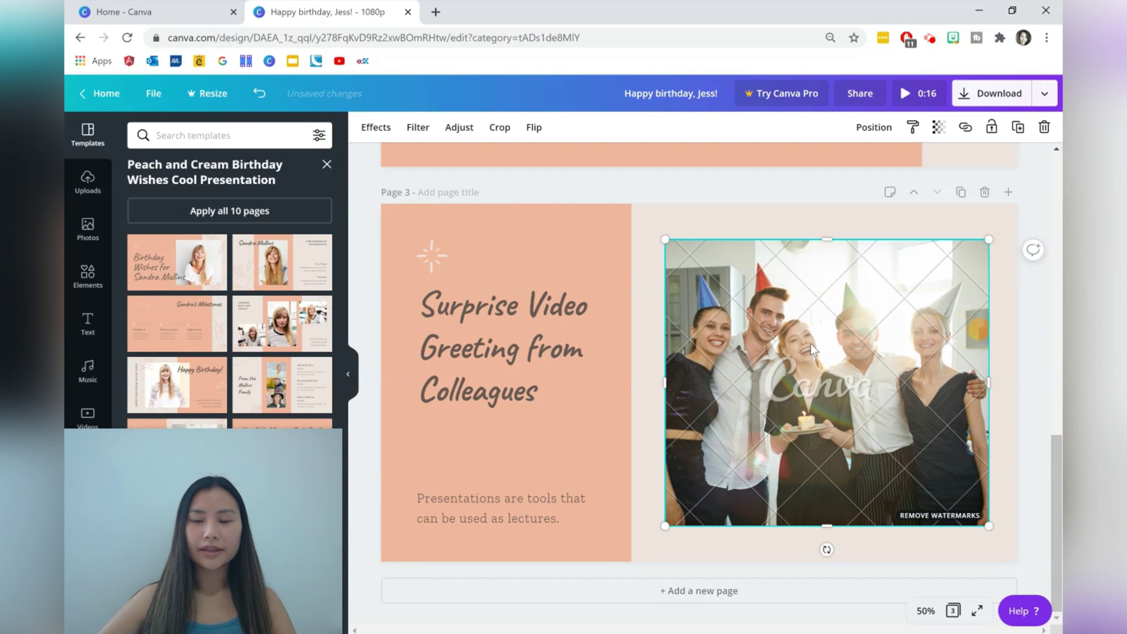
pyautogui.click(537, 389)
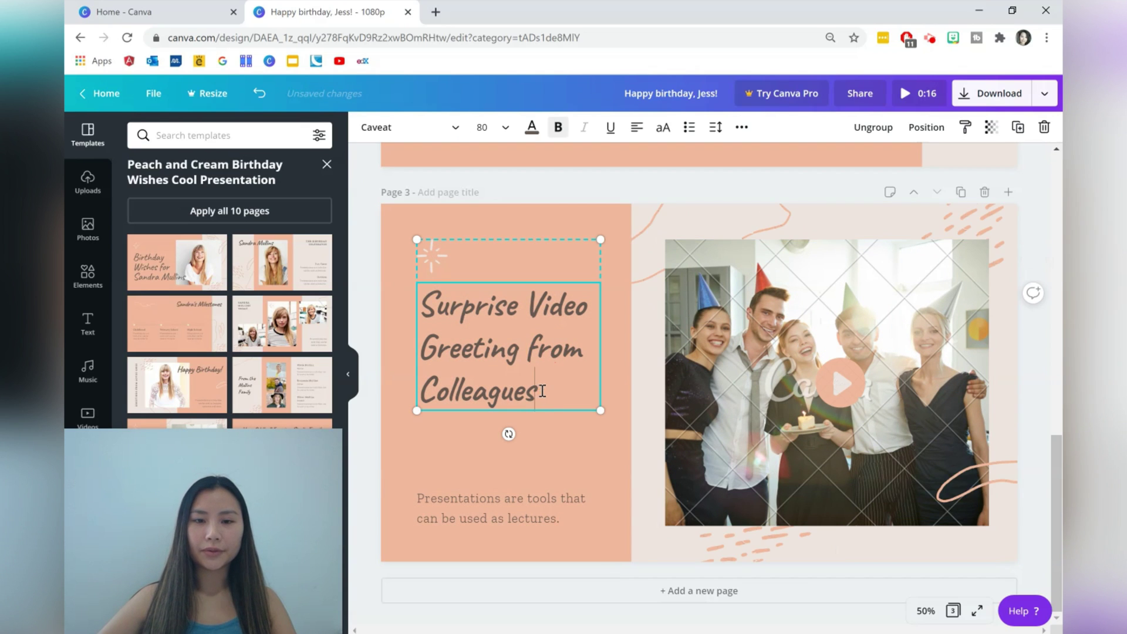
pyautogui.moveTo(538, 393); pyautogui.dragTo(401, 286)
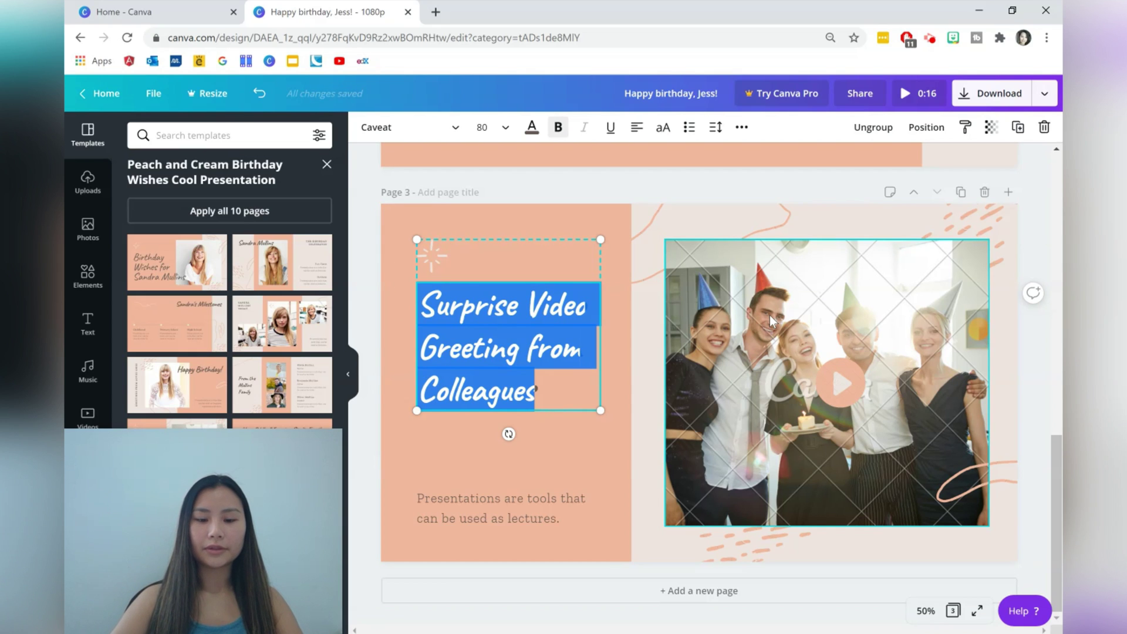
pyautogui.write('Have a wonde')
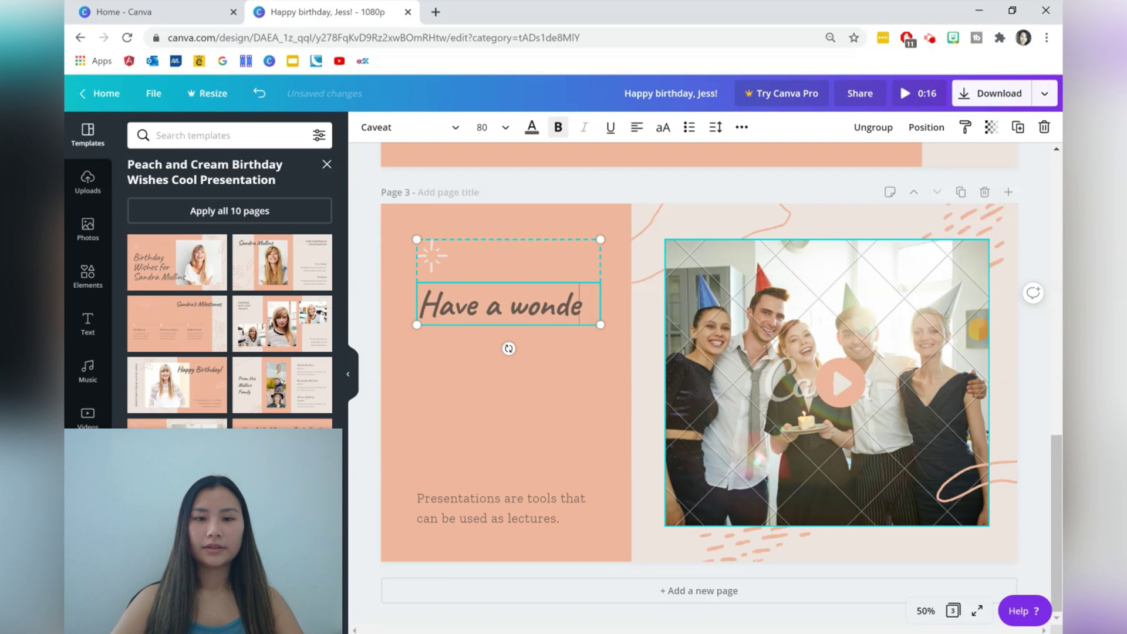
pyautogui.write('rful birthday!')
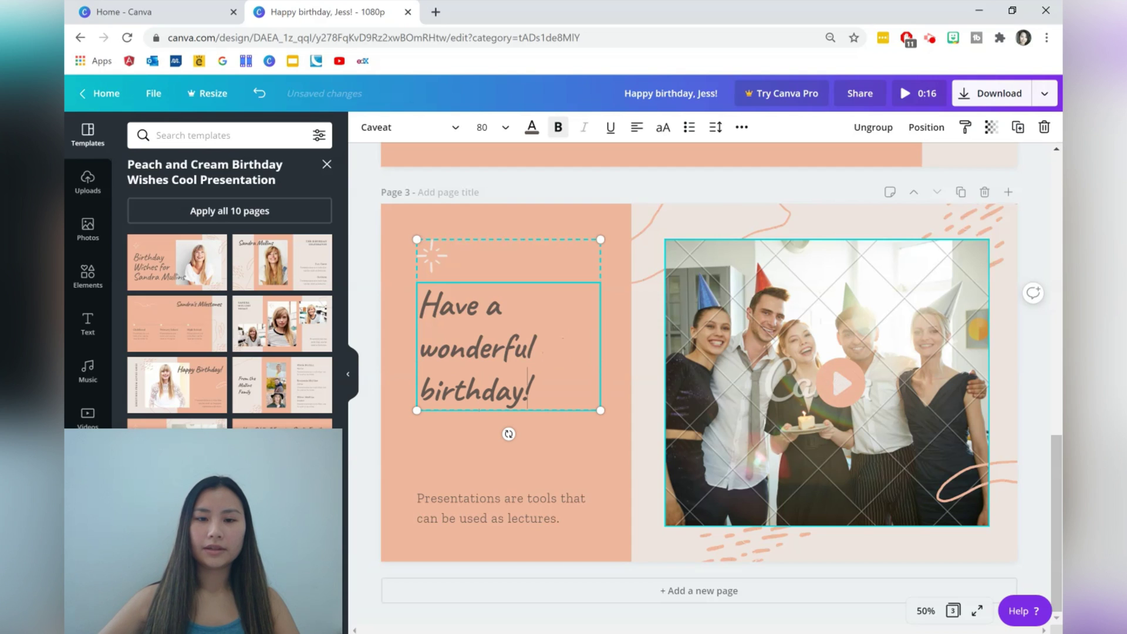
# - Delete the placeholder caption plus the dashes, swirl and squiggle decorations
pyautogui.click(529, 513)
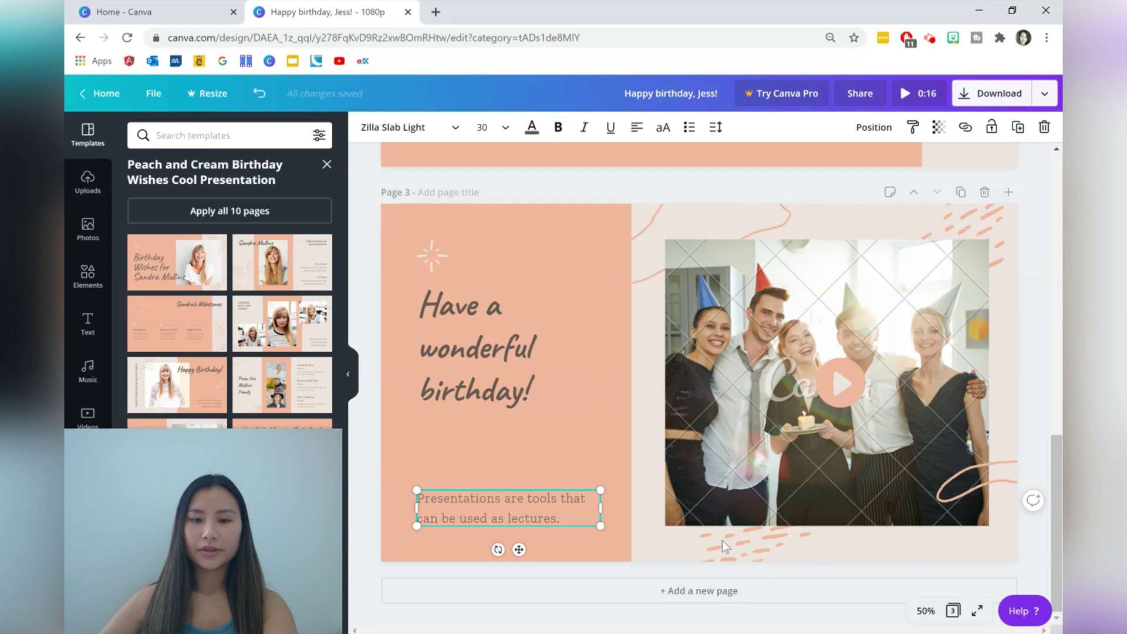
pyautogui.press('Delete')
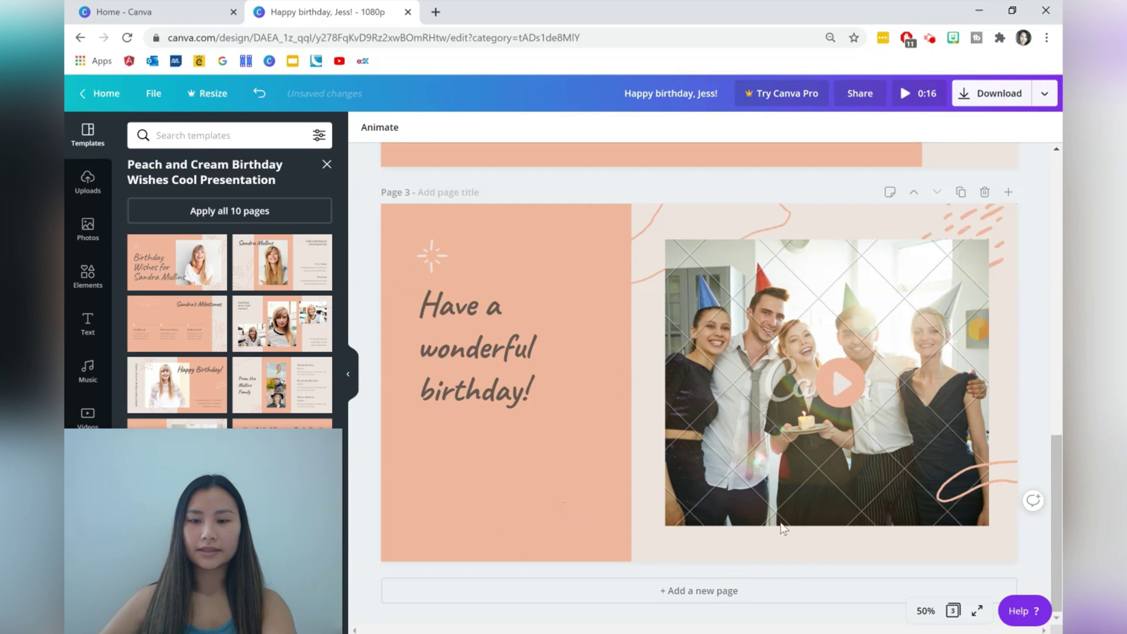
pyautogui.click(971, 235)
pyautogui.press('Delete')
pyautogui.click(1006, 464)
pyautogui.press('Delete')
pyautogui.click(772, 232)
pyautogui.press('Delete')
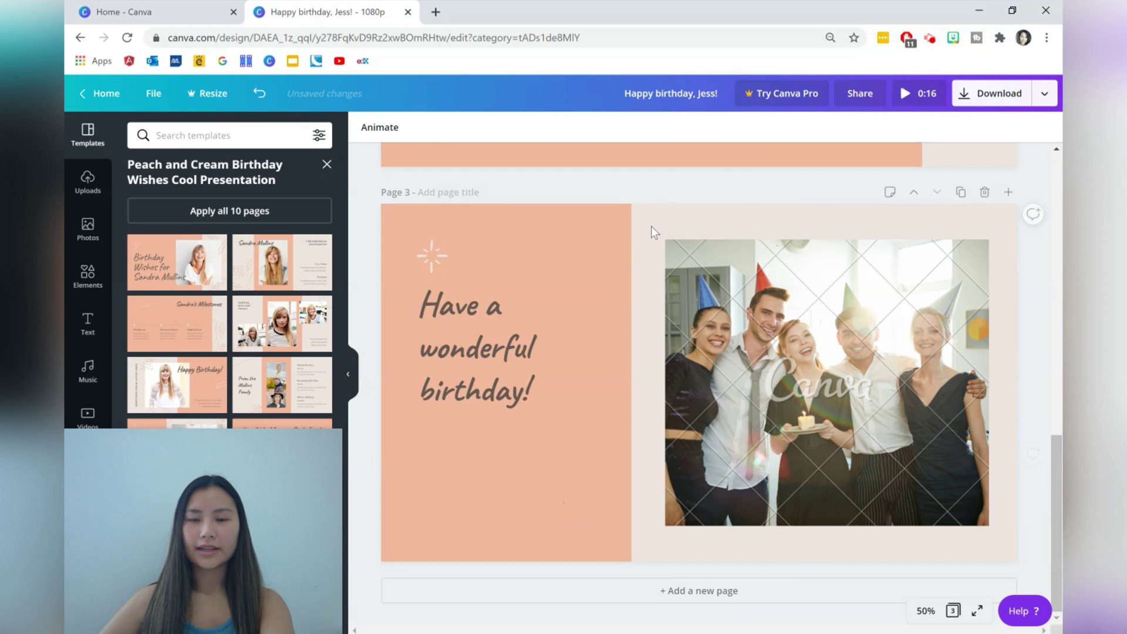
pyautogui.click(820, 379)
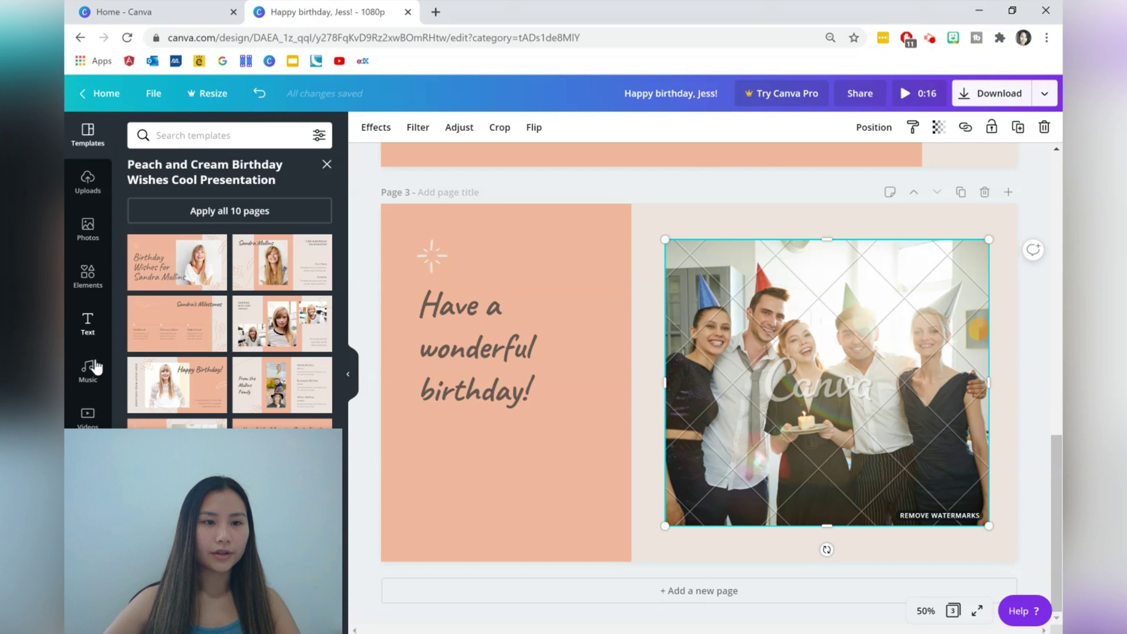
# - Search stock videos for 'people' and drop the 0:37 clip into page 3's photo frame
pyautogui.click(88, 415)
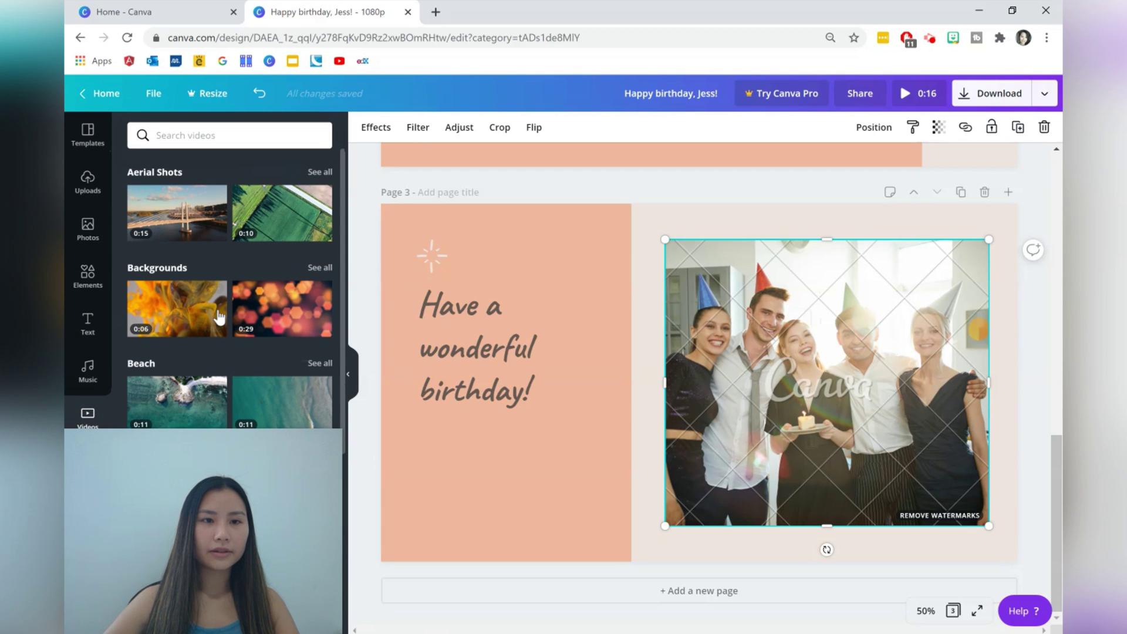
pyautogui.click(248, 144)
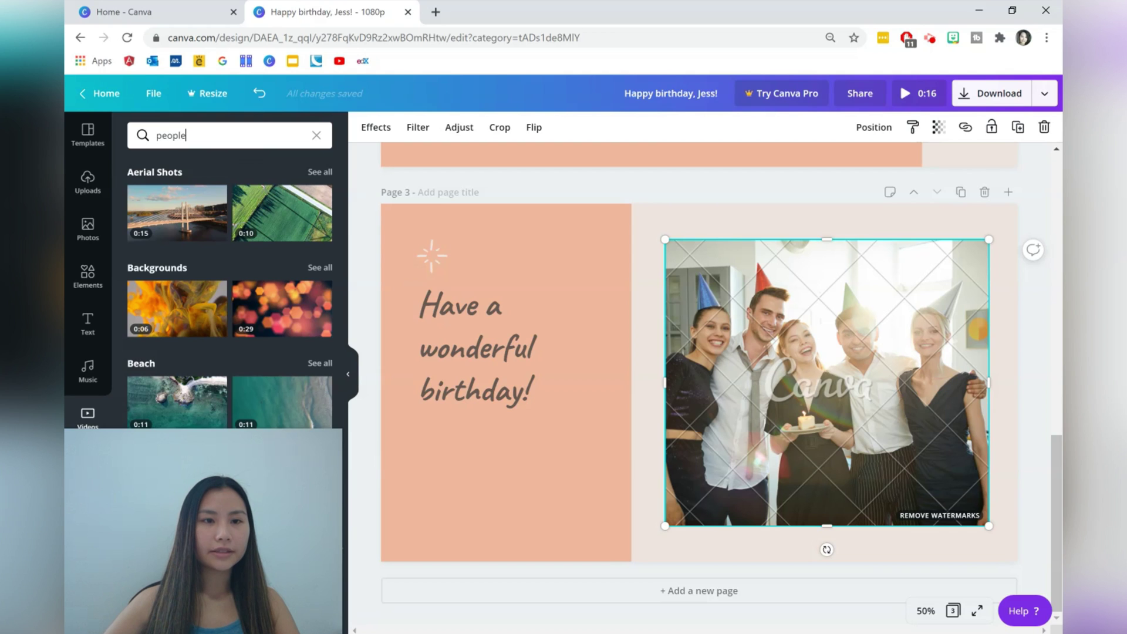
pyautogui.write('people')
pyautogui.press('Return')
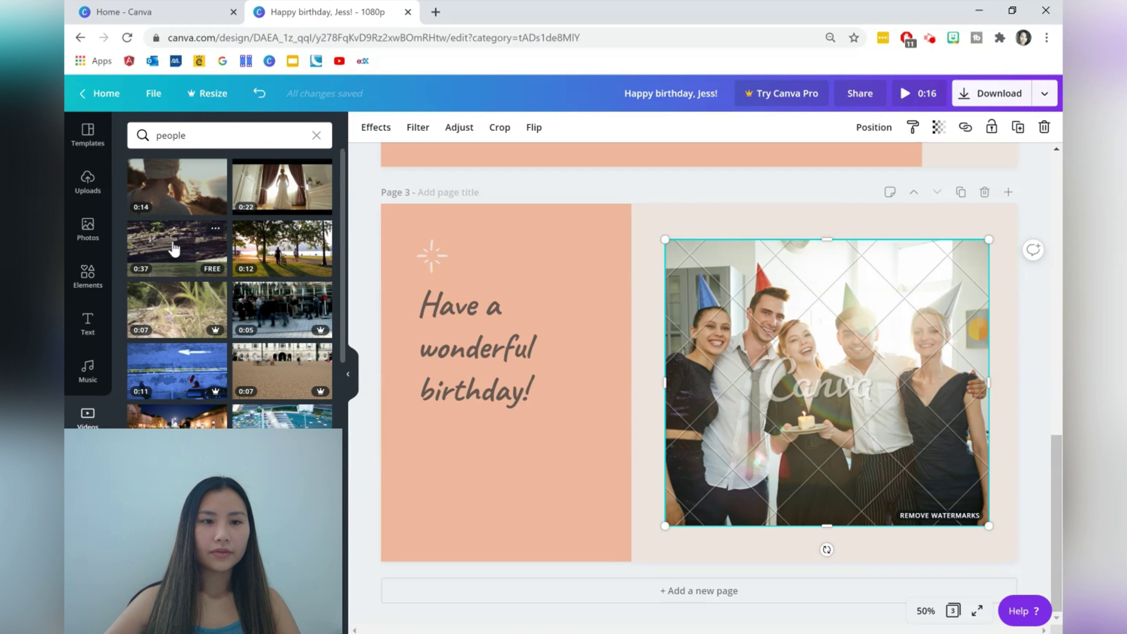
pyautogui.moveTo(690, 267); pyautogui.dragTo(693, 270)
pyautogui.click(1045, 343)
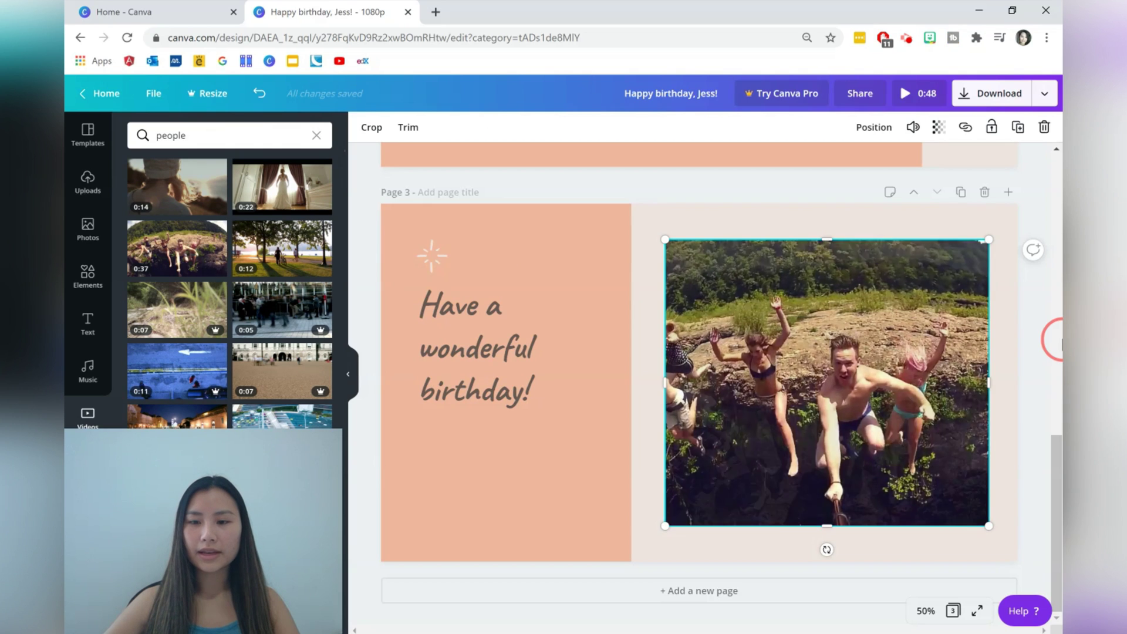
pyautogui.moveTo(894, 338)
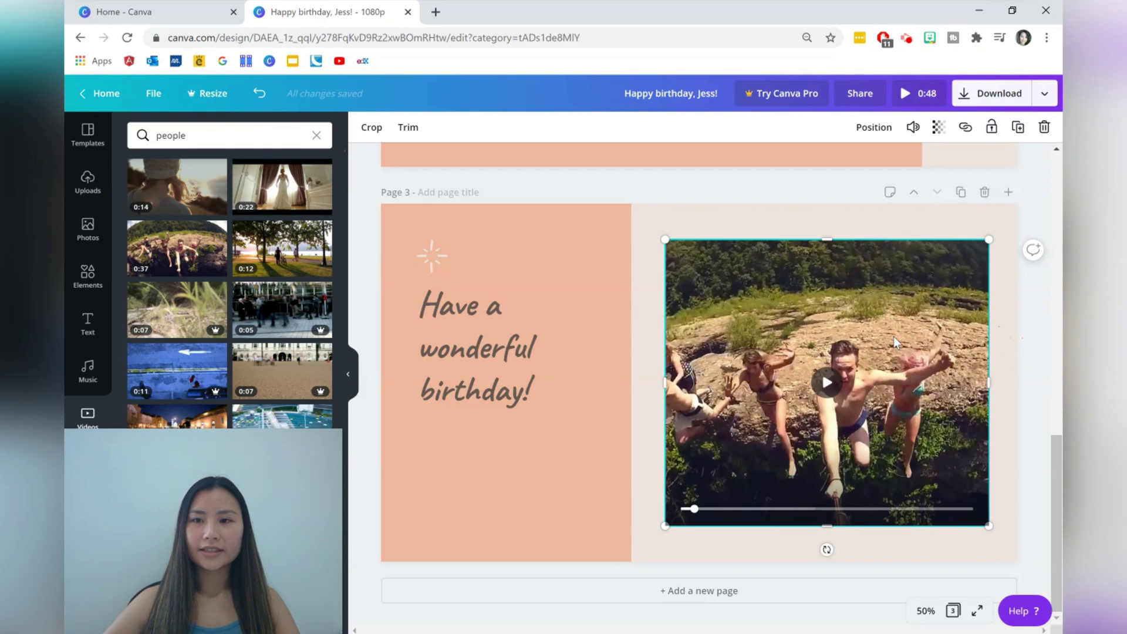
pyautogui.click(1027, 287)
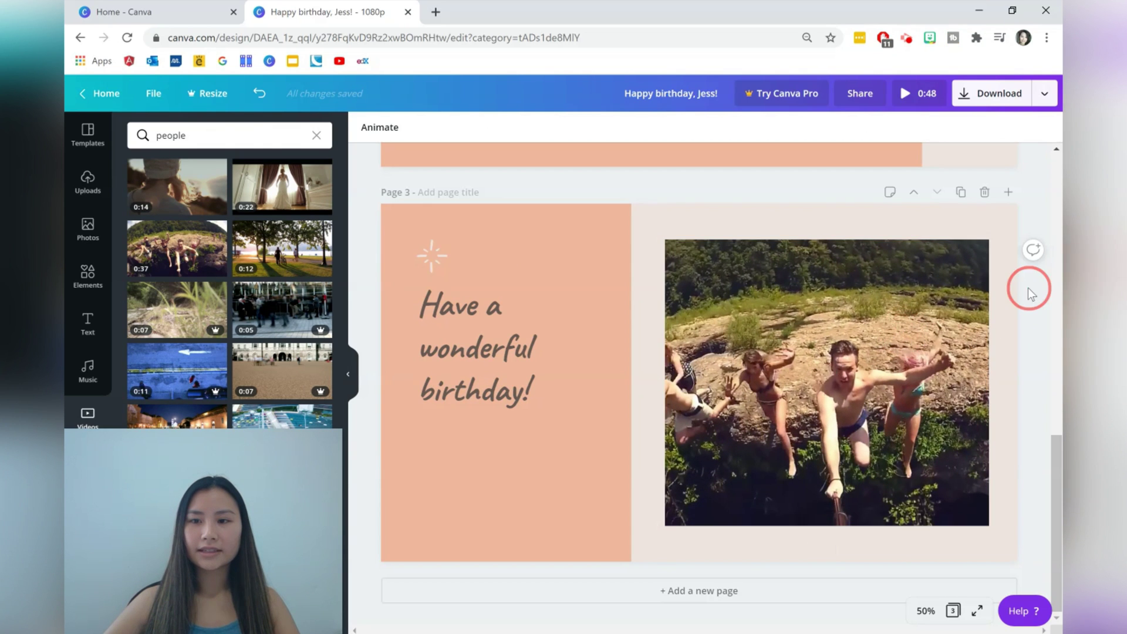
pyautogui.click(861, 306)
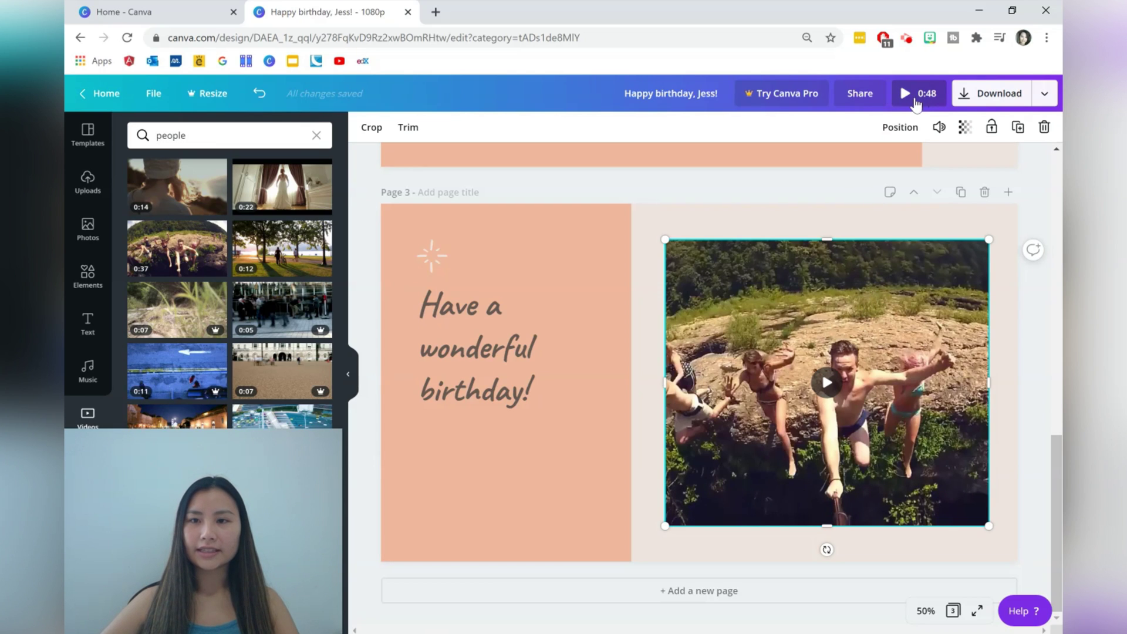
# - Trim page 3's video to end at about 4.4 seconds, bringing the design to 0:16
pyautogui.click(1002, 311)
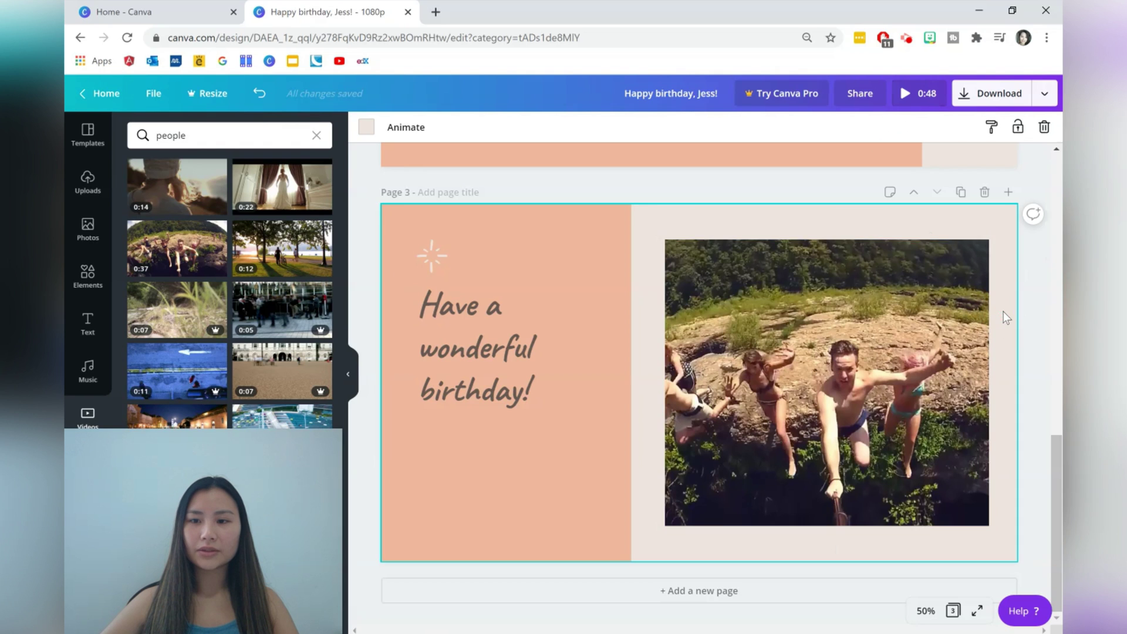
pyautogui.click(924, 315)
pyautogui.click(408, 128)
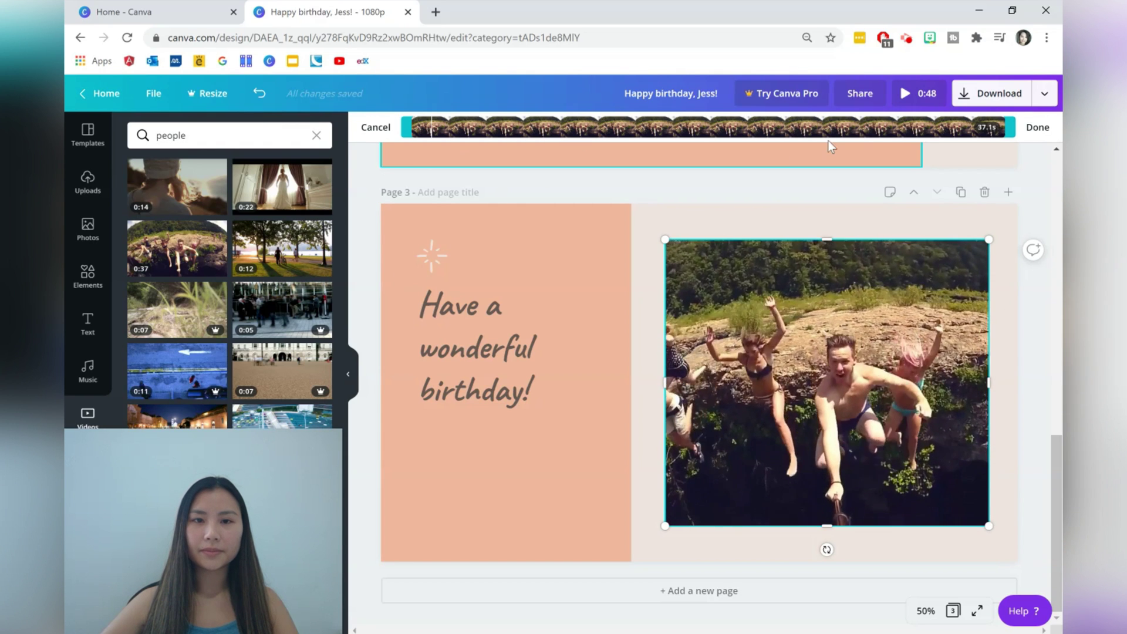
pyautogui.moveTo(1006, 133); pyautogui.dragTo(470, 125)
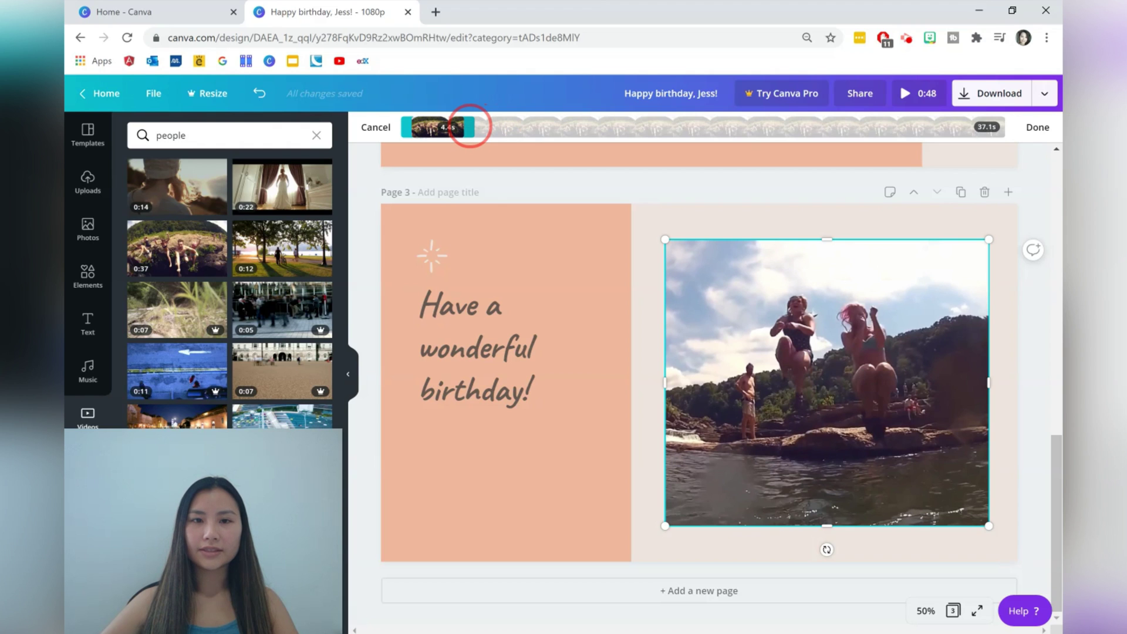
pyautogui.click(987, 224)
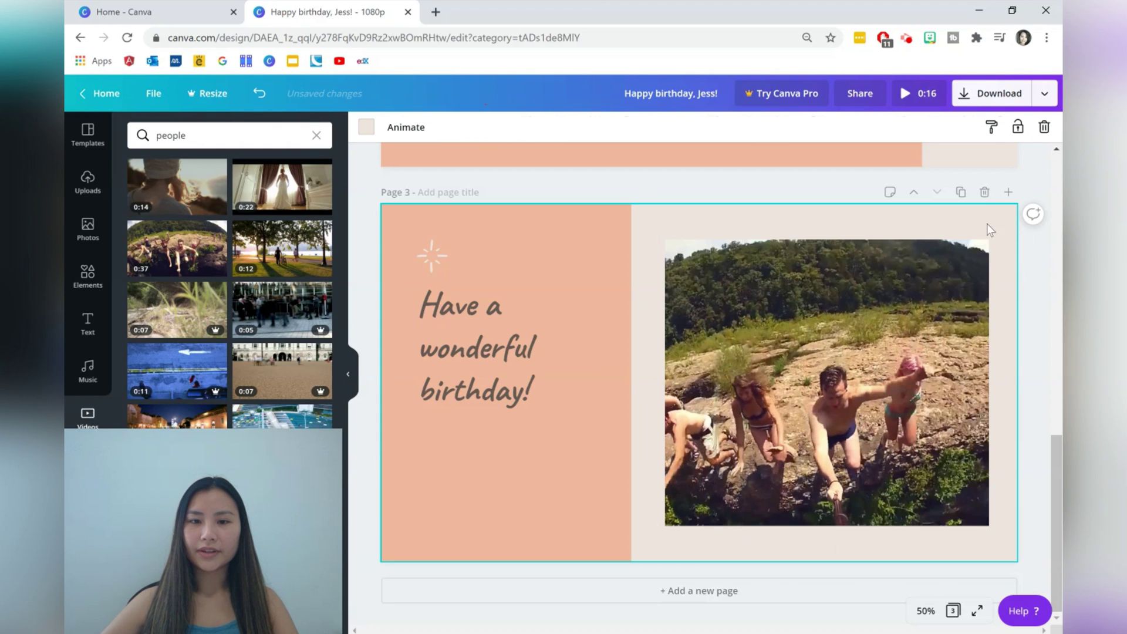
pyautogui.click(605, 389)
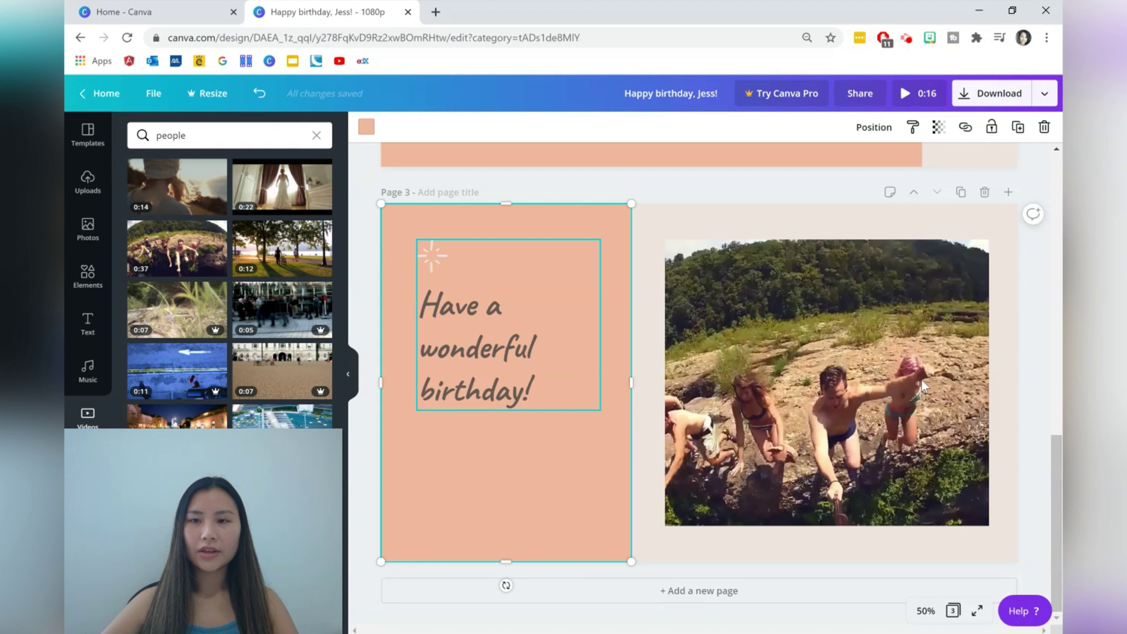
# - Preview the whole video, then return to page 1
pyautogui.click(926, 97)
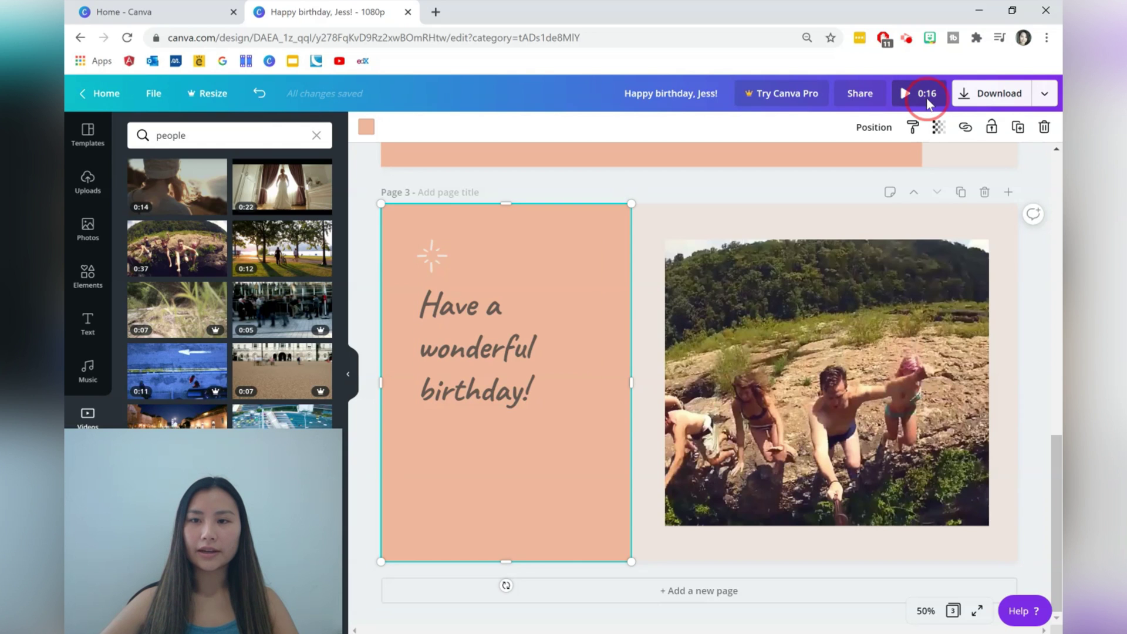
pyautogui.press('Escape')
pyautogui.click(1056, 466)
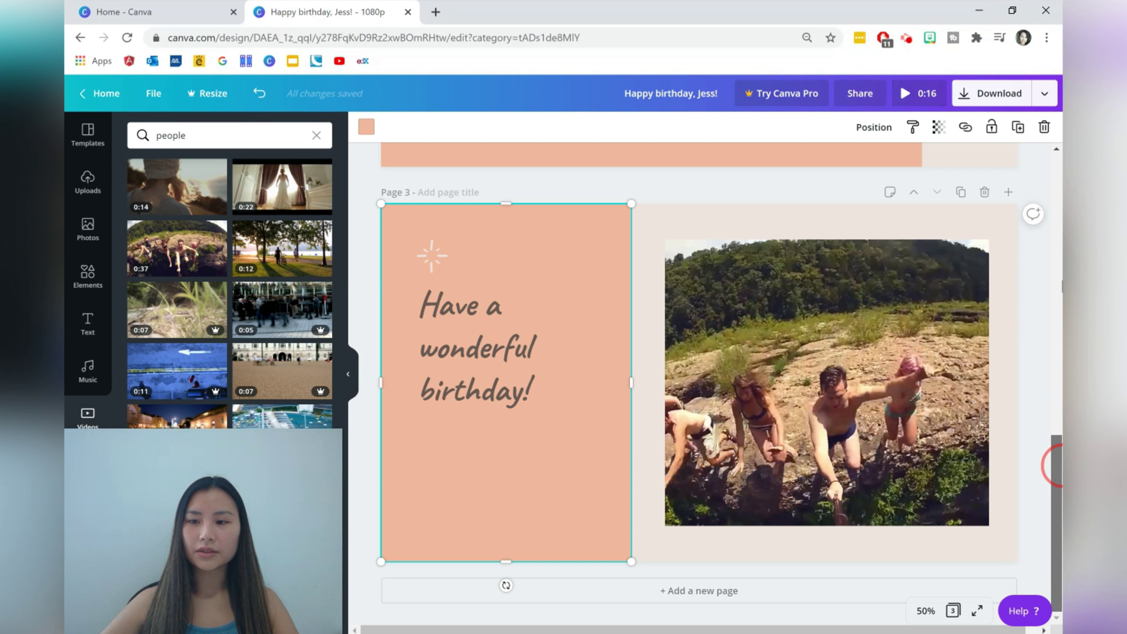
pyautogui.moveTo(1056, 465); pyautogui.dragTo(1057, 186)
pyautogui.click(1017, 291)
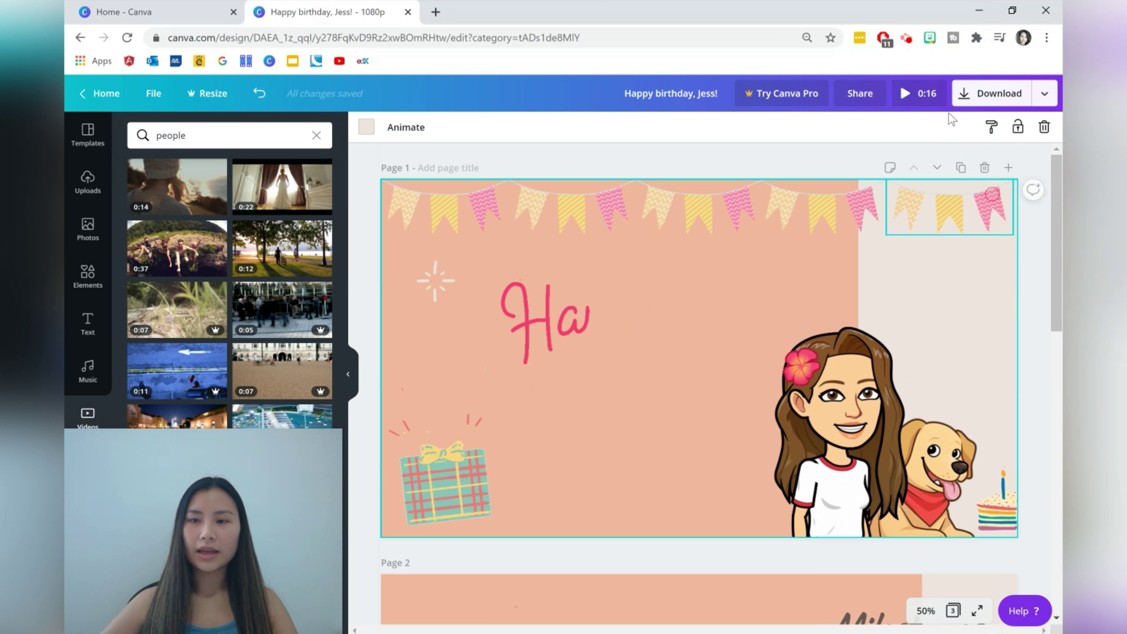
# - Play the video full screen, skipping ahead through the Milestones and wishes slides
pyautogui.click(916, 110)
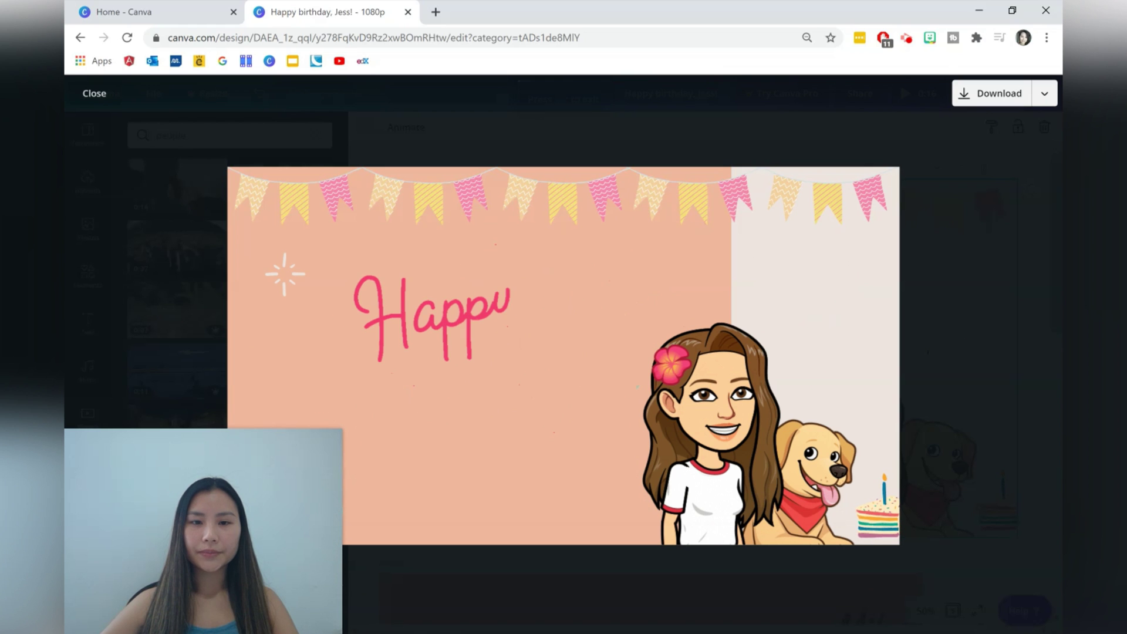
pyautogui.click(511, 528)
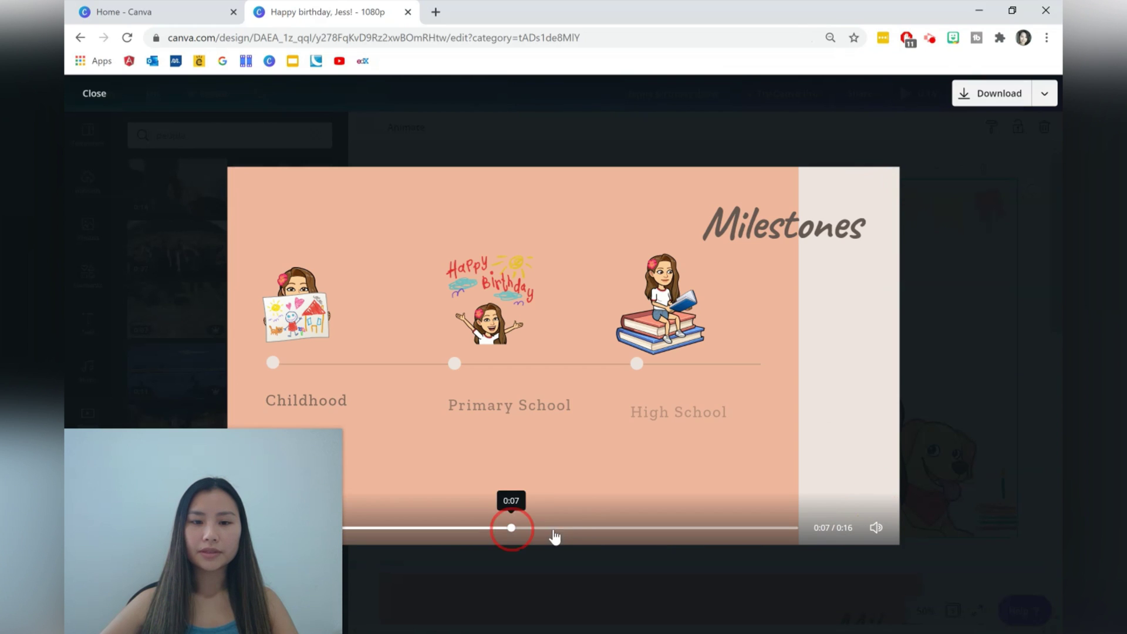
pyautogui.click(696, 528)
pyautogui.click(962, 394)
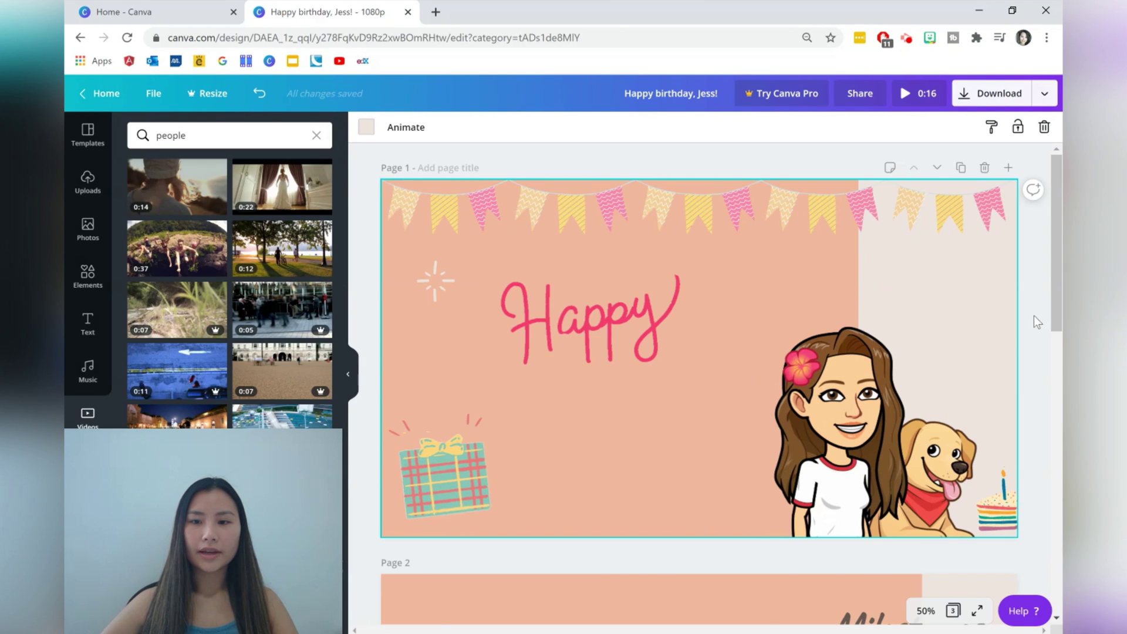
# - Add a blank fourth page after the greeting page
pyautogui.scroll(-10, 1033, 317)
pyautogui.scroll(-3, 960, 346)
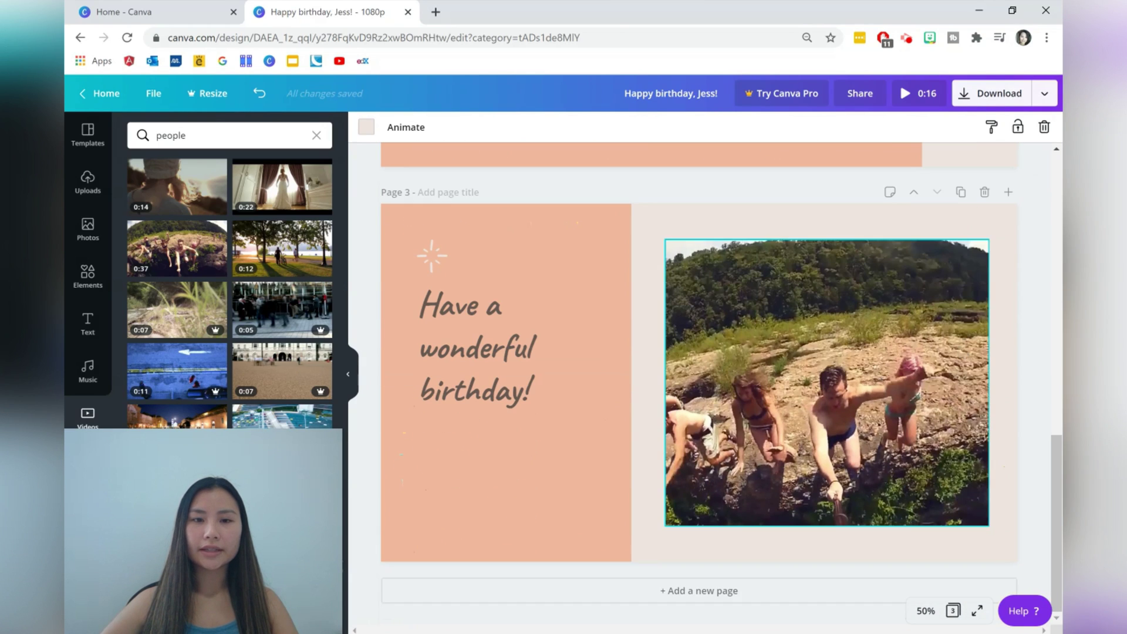
pyautogui.click(717, 591)
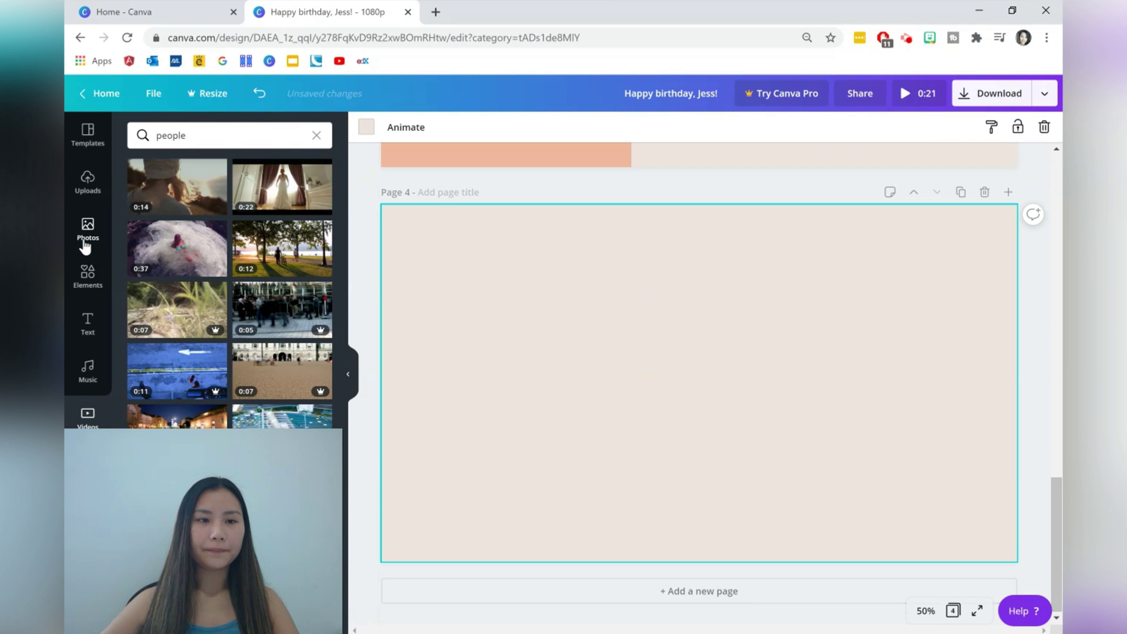
# - Fill page 4 with the two-stacked-plus-one-tall photo grid from Elements
pyautogui.click(89, 275)
pyautogui.click(91, 277)
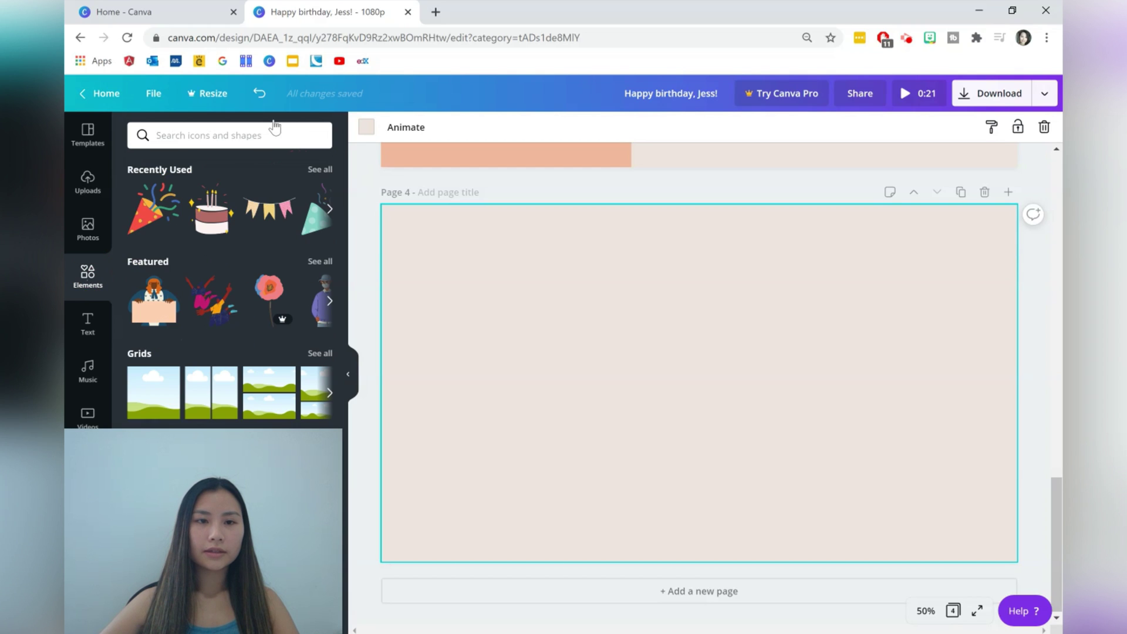
pyautogui.scroll(-2, 290, 230)
pyautogui.click(309, 280)
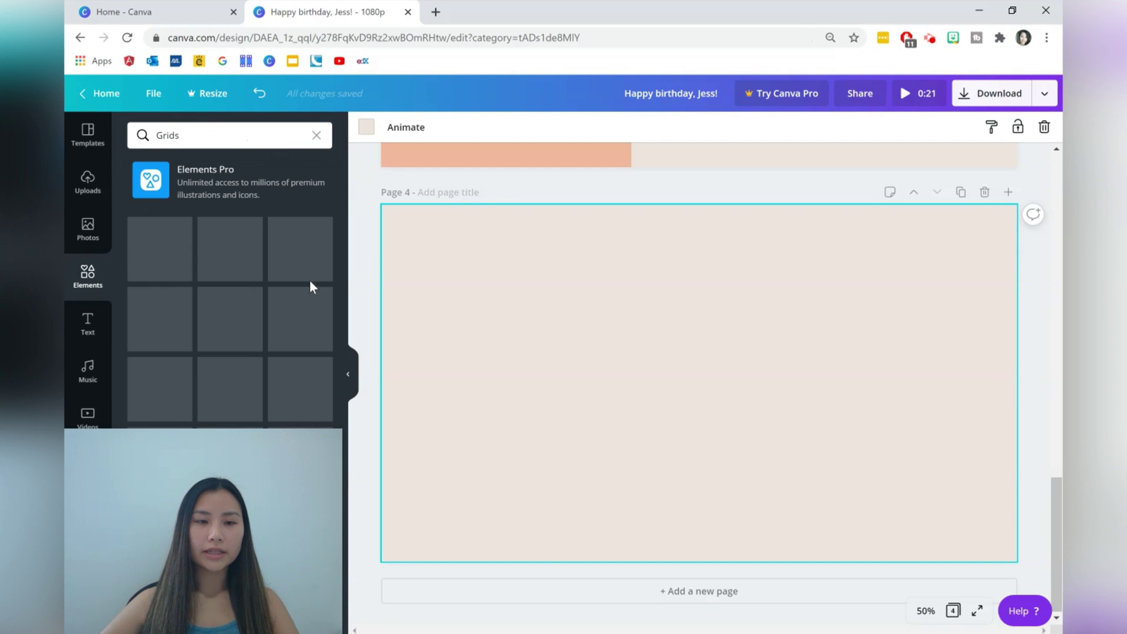
pyautogui.scroll(-3, 229, 279)
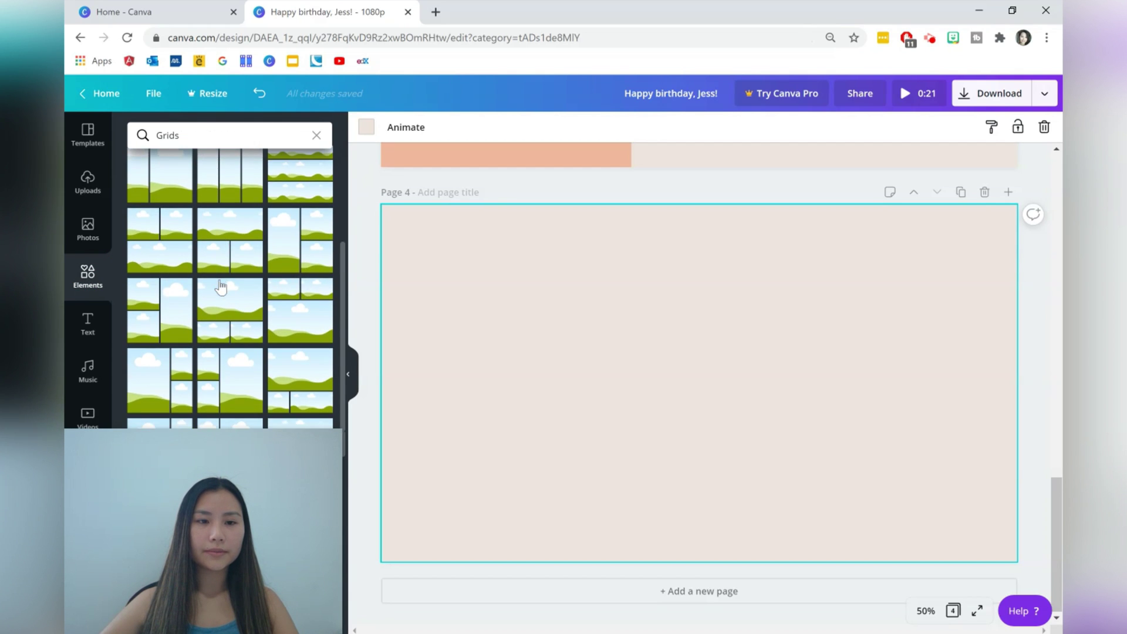
pyautogui.click(148, 234)
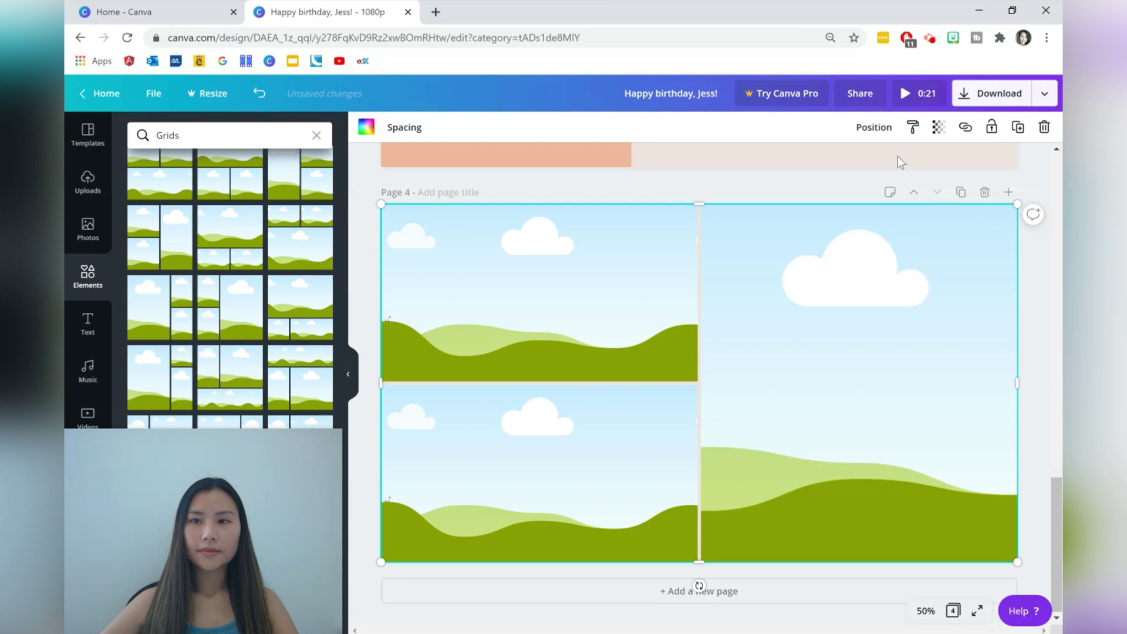
pyautogui.click(953, 38)
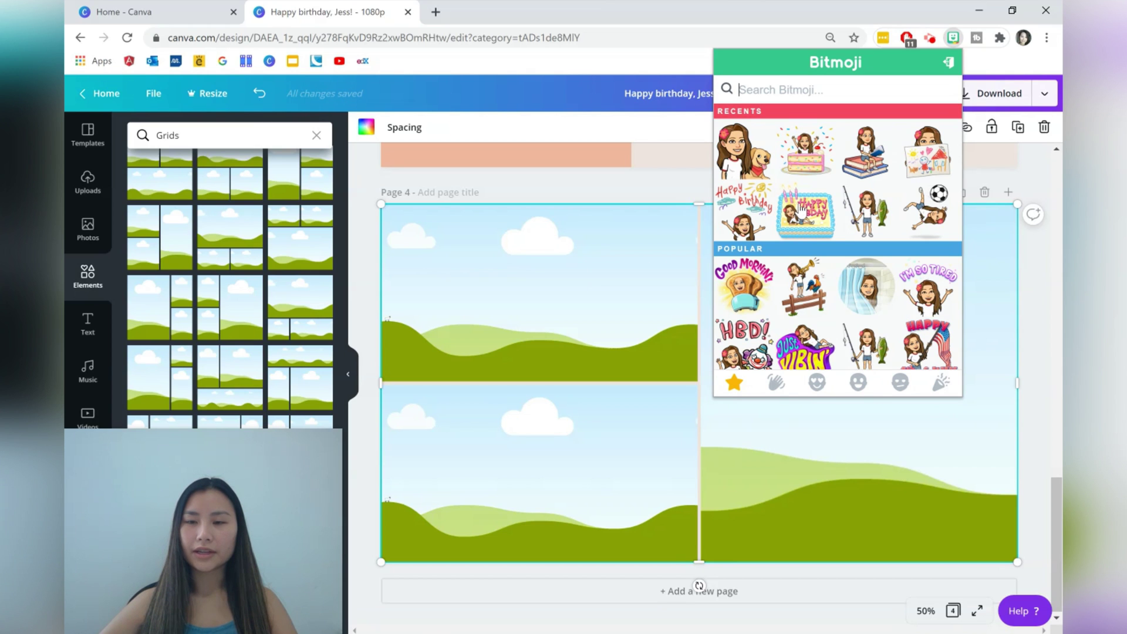
# - Paste the fishing Bitmoji into page 4's tall right frame
pyautogui.rightClick(866, 210)
pyautogui.click(906, 249)
pyautogui.click(590, 279)
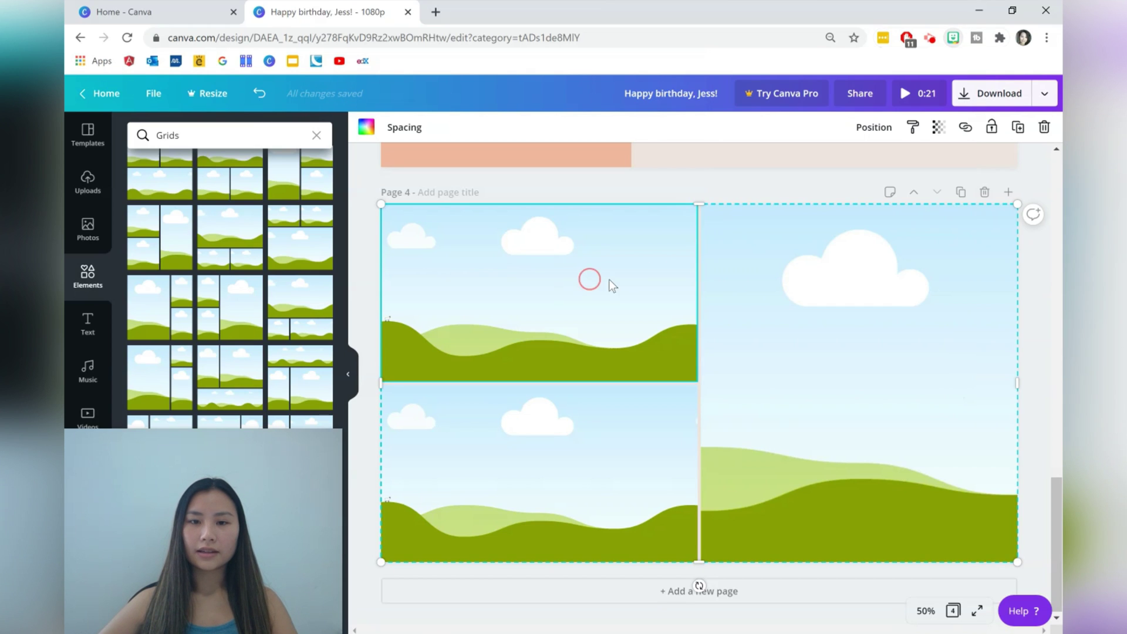
pyautogui.hotkey('ctrl', 'v')
pyautogui.moveTo(661, 365); pyautogui.dragTo(856, 382)
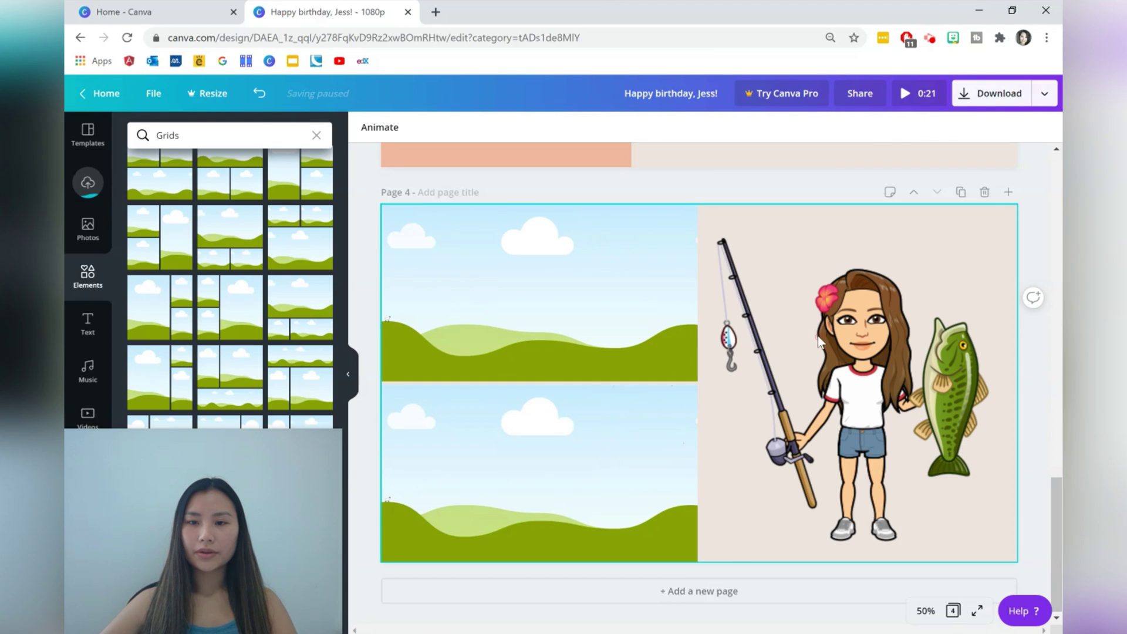
# - Paste the soccer Bitmoji into the top-left frame
pyautogui.click(953, 38)
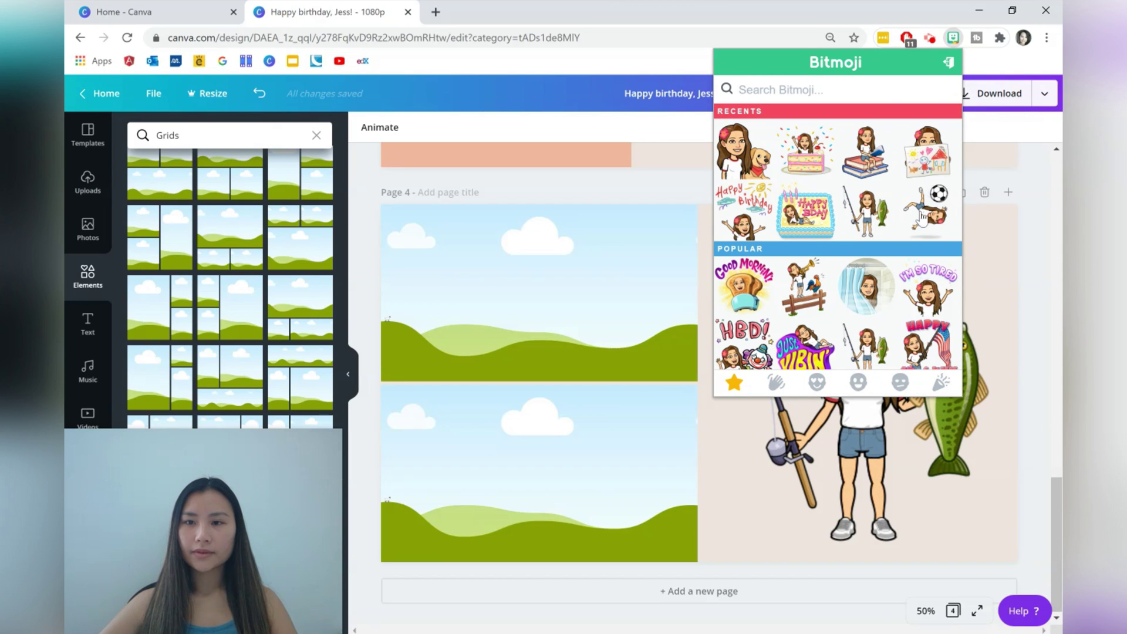
pyautogui.rightClick(923, 216)
pyautogui.click(898, 254)
pyautogui.click(529, 294)
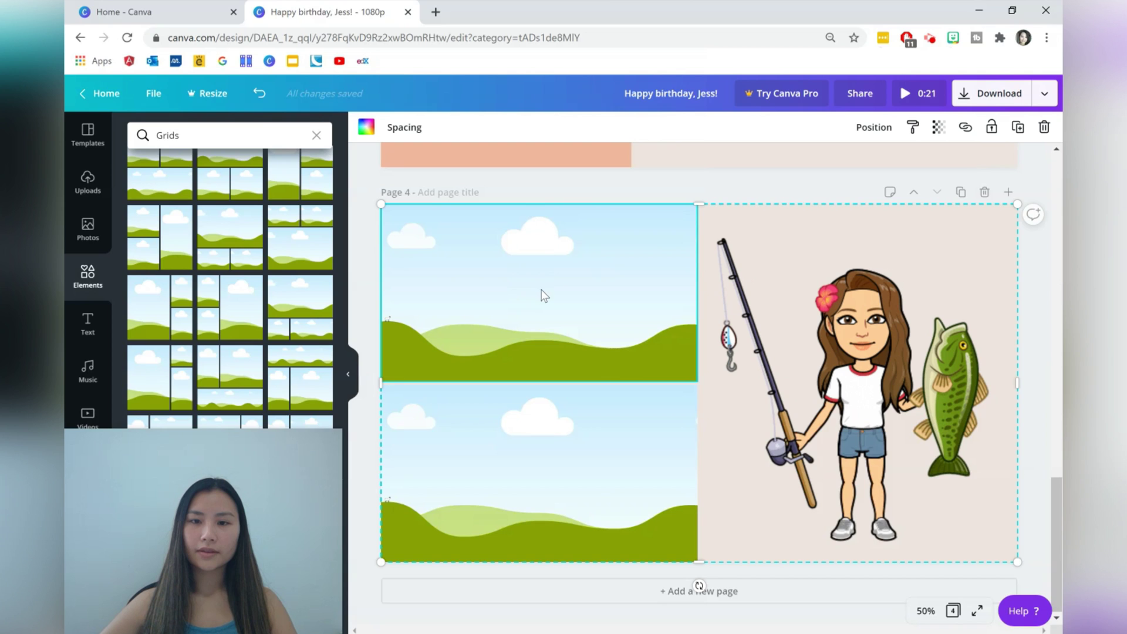
pyautogui.hotkey('ctrl', 'v')
pyautogui.moveTo(645, 352); pyautogui.dragTo(528, 294)
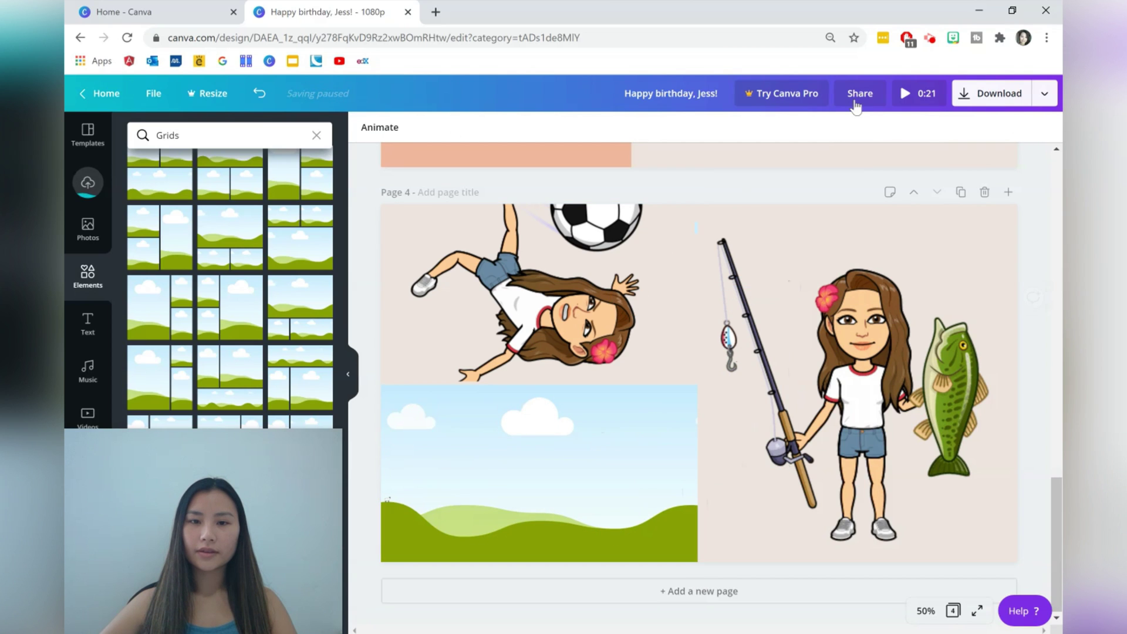
# - Paste the drawing Bitmoji into the lower-left frame
pyautogui.click(954, 36)
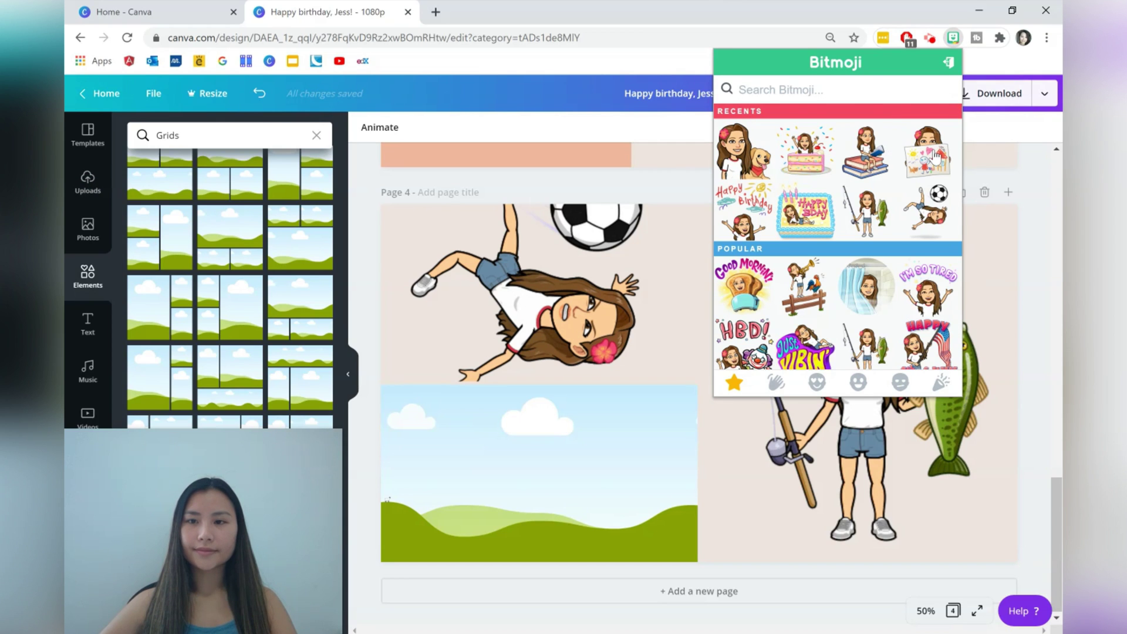
pyautogui.rightClick(924, 149)
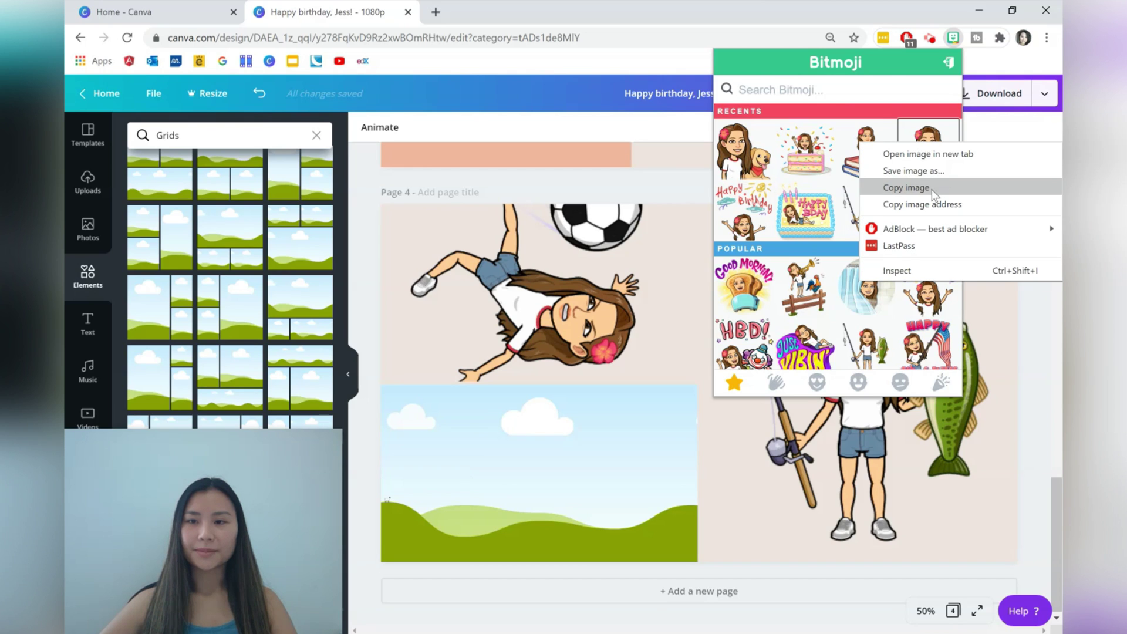
pyautogui.click(933, 193)
pyautogui.click(578, 437)
pyautogui.hotkey('ctrl', 'v')
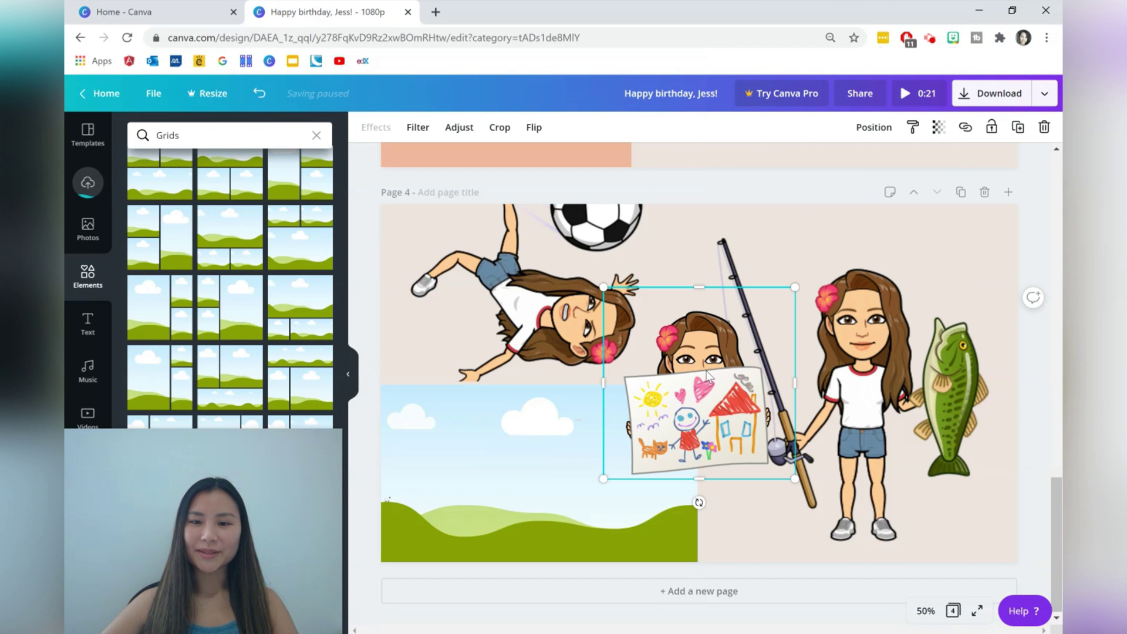
pyautogui.moveTo(706, 371)
pyautogui.mouseDown()
pyautogui.moveTo(578, 431)
pyautogui.moveTo(579, 414)
pyautogui.mouseUp()
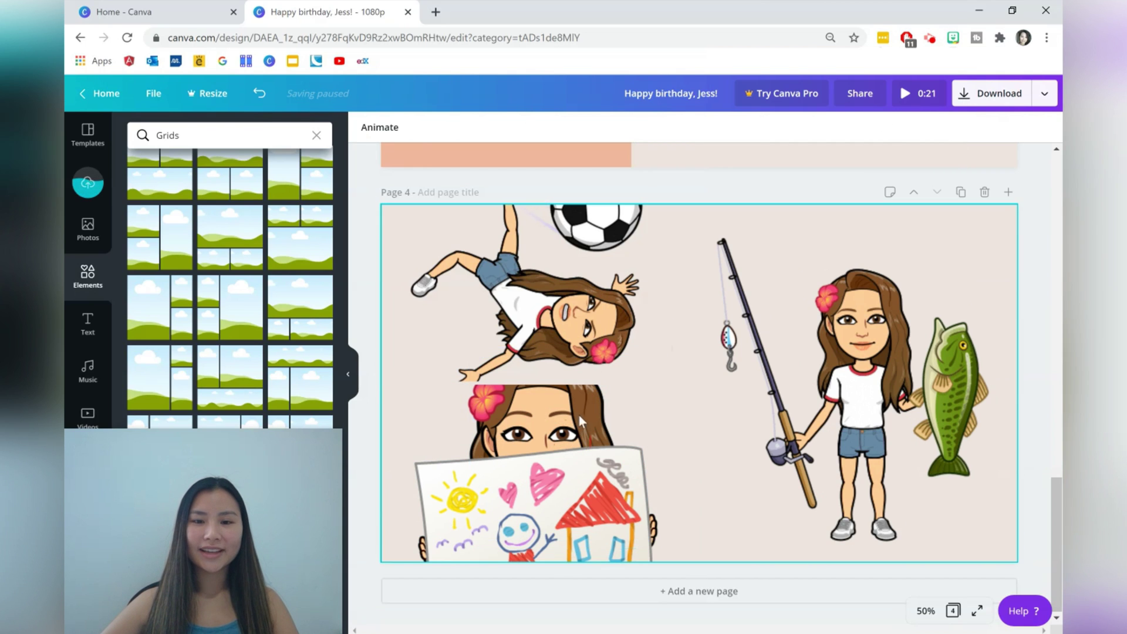
# - Set page 4's animation to Rise and add a blank page 5
pyautogui.click(380, 128)
pyautogui.click(317, 210)
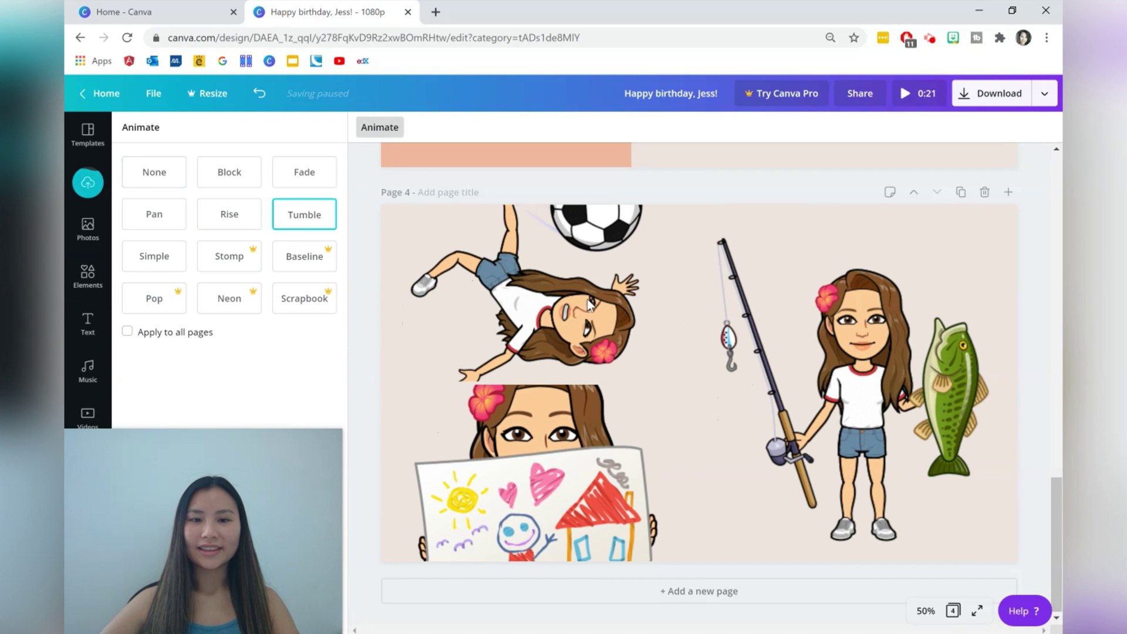
pyautogui.click(245, 176)
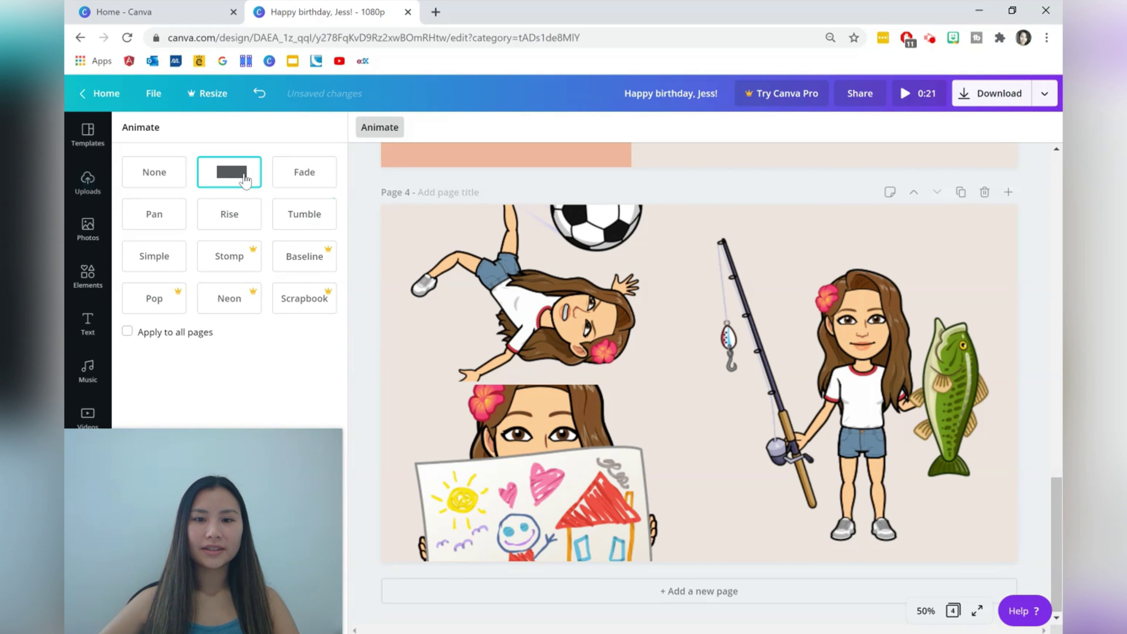
pyautogui.click(230, 214)
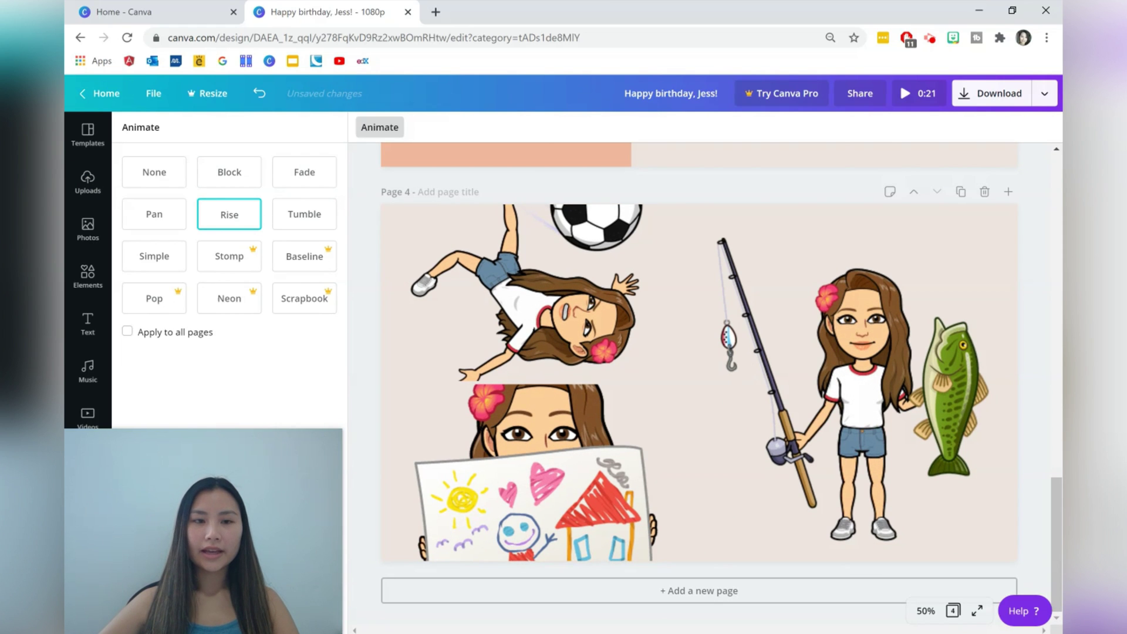
pyautogui.click(711, 591)
# - Apply the first peach birthday template to page 5 and delete its photo, squiggle and dash marks
pyautogui.click(89, 135)
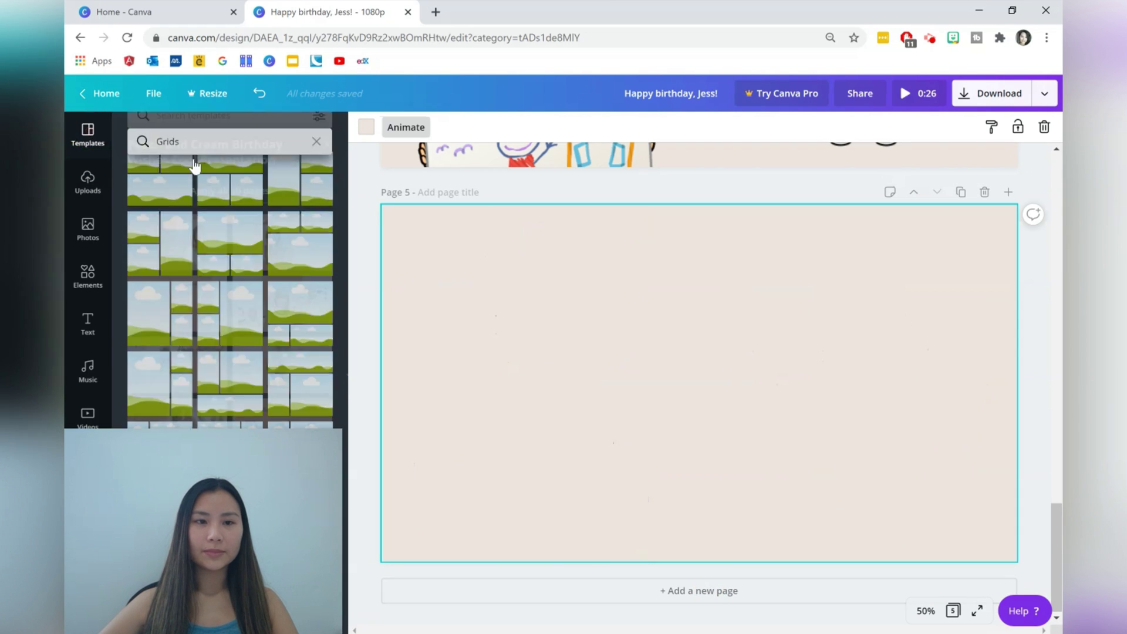
pyautogui.click(195, 267)
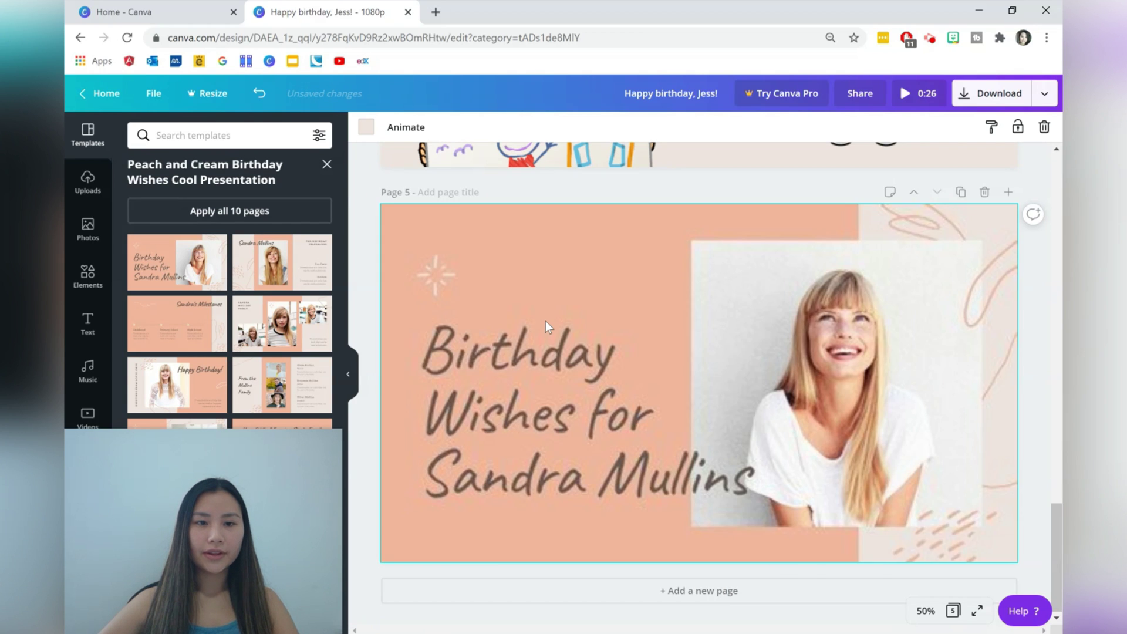
pyautogui.click(538, 355)
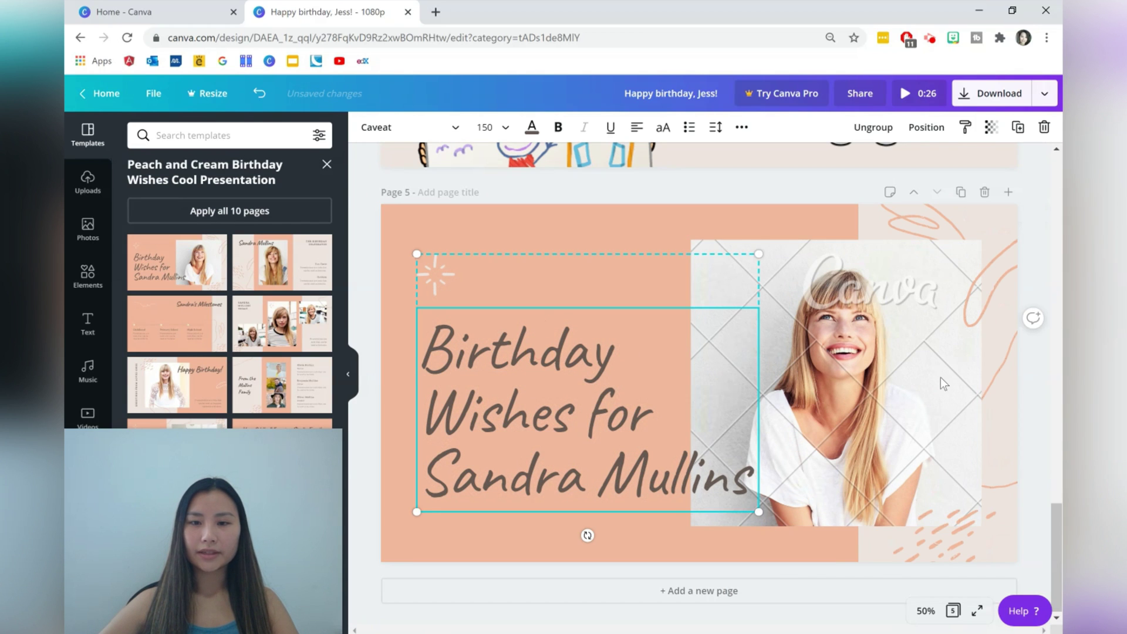
pyautogui.click(939, 378)
pyautogui.press('Delete')
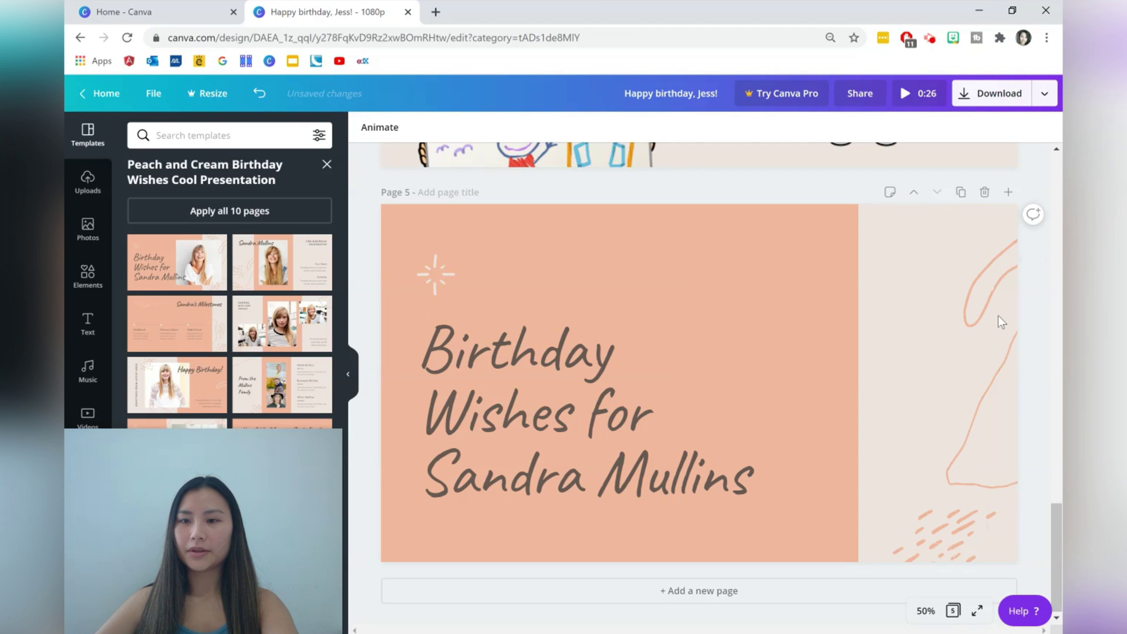
pyautogui.click(997, 315)
pyautogui.press('Delete')
pyautogui.click(890, 510)
pyautogui.press('Delete')
# - Replace the template title with 'Best wishes from all your family & friends!'
pyautogui.doubleClick(725, 469)
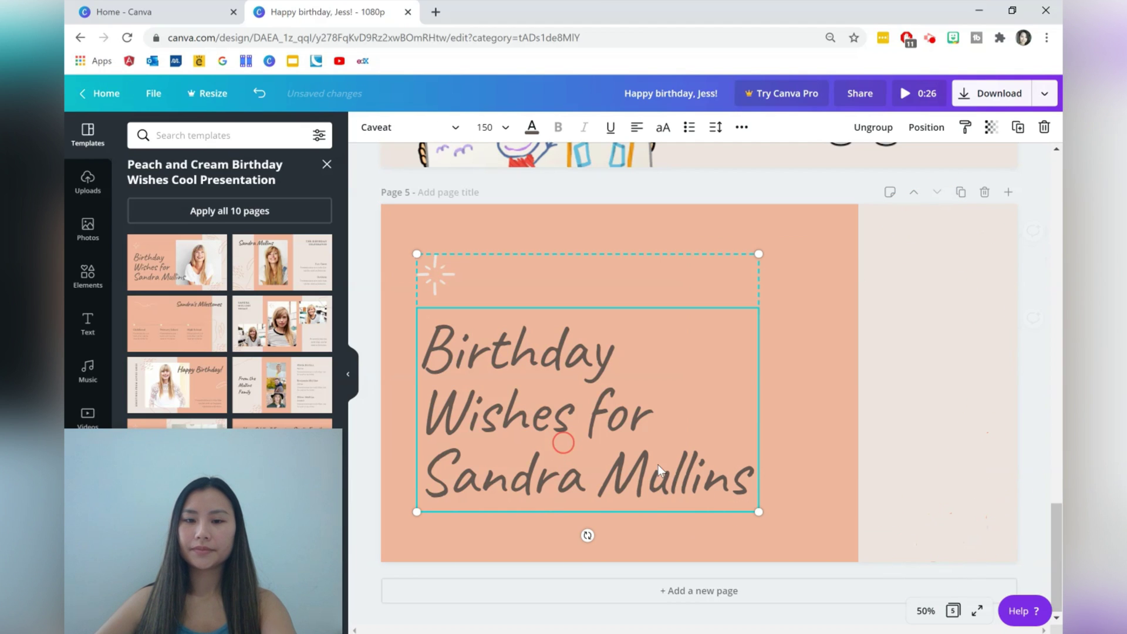
pyautogui.moveTo(748, 480); pyautogui.dragTo(432, 308)
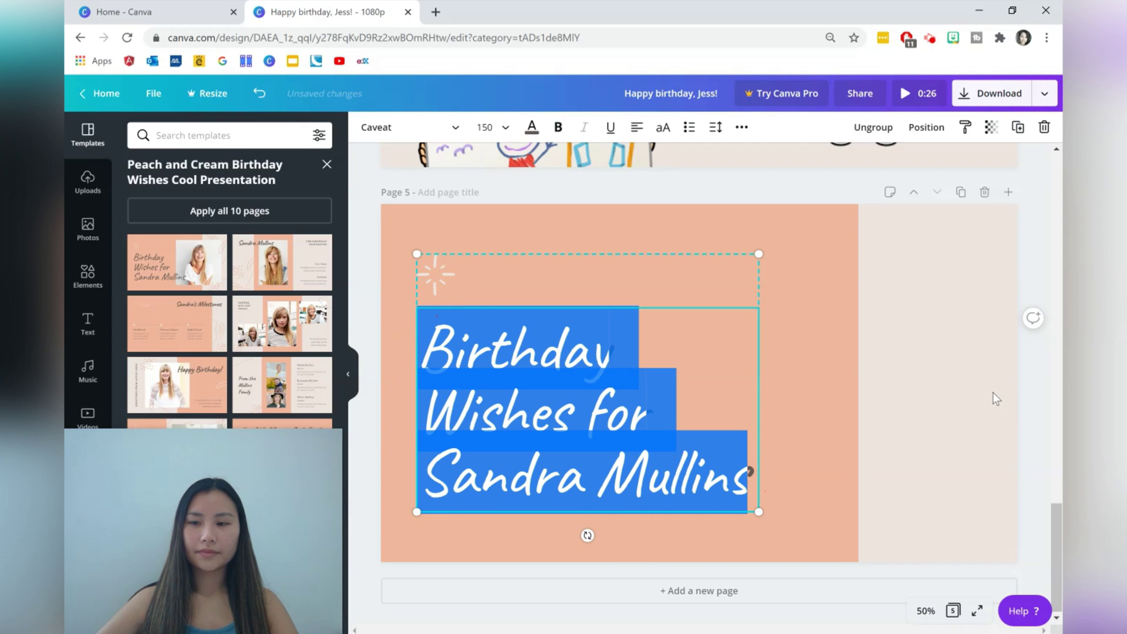
pyautogui.write('Best w')
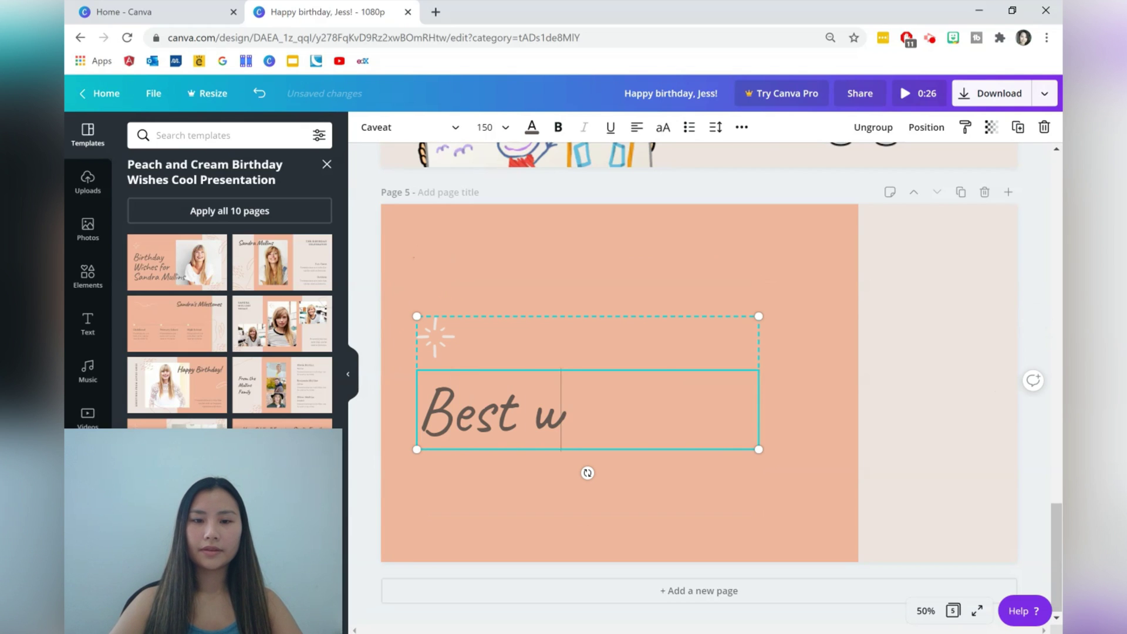
pyautogui.write('ishes from all your family')
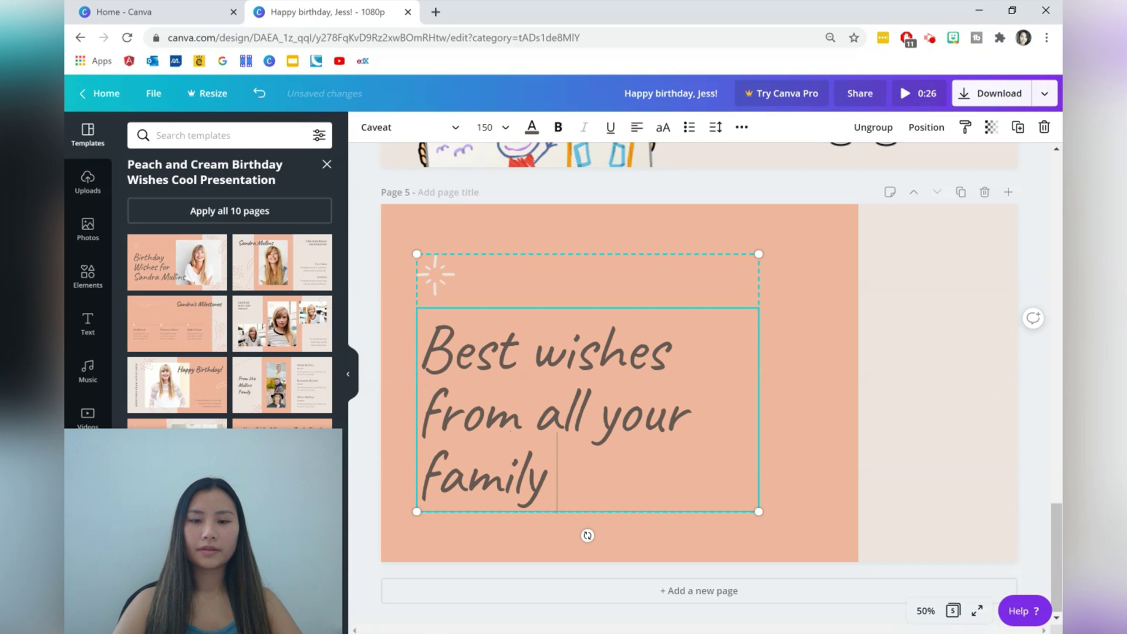
pyautogui.write(' & friends!')
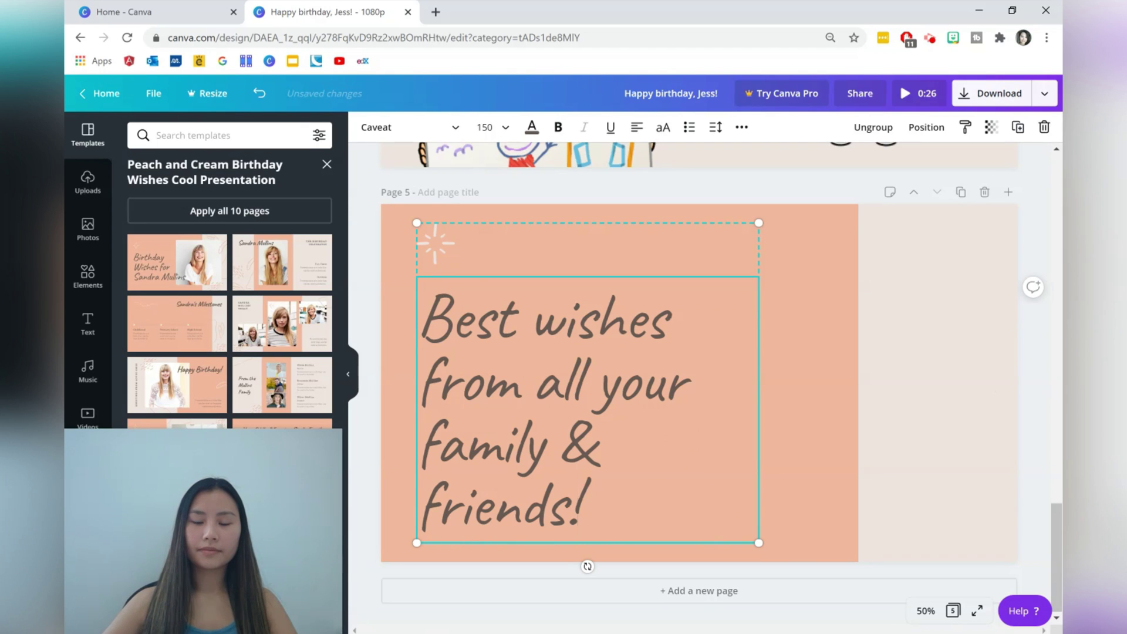
pyautogui.click(947, 307)
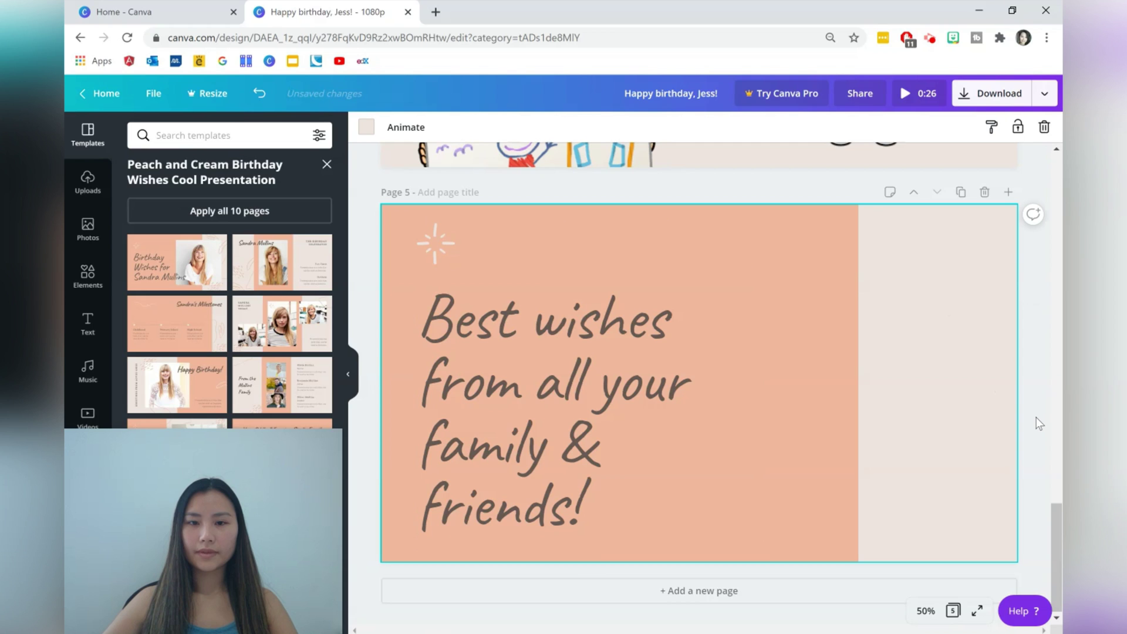
# - Copy the birthday-cake Bitmoji from the Bitmoji extension and paste it onto page 5
pyautogui.click(685, 375)
pyautogui.click(684, 377)
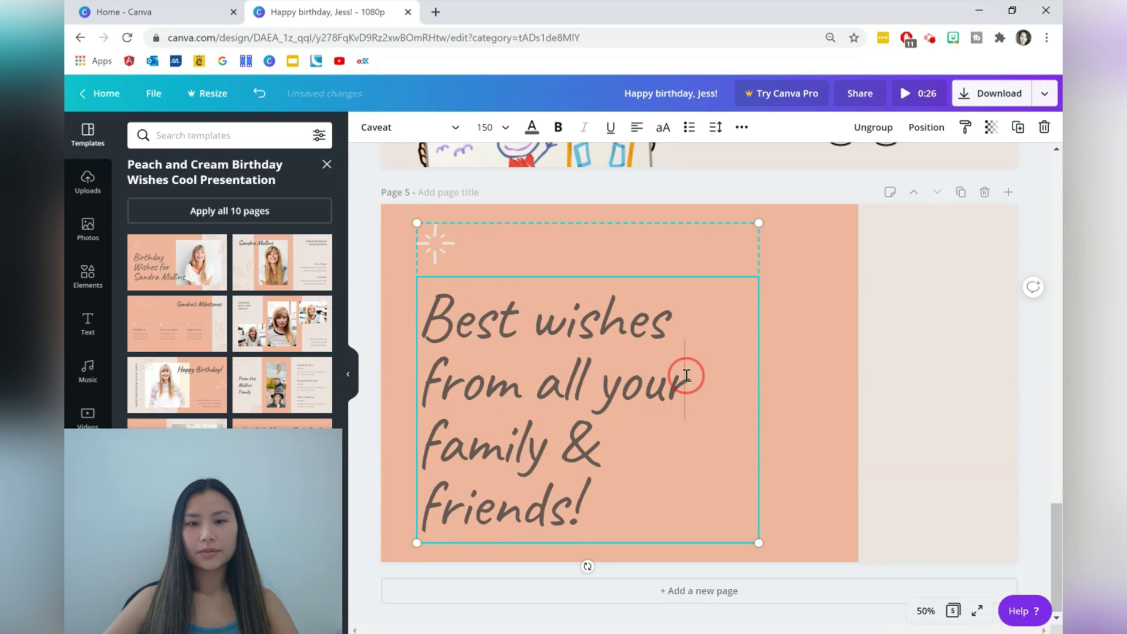
pyautogui.click(913, 463)
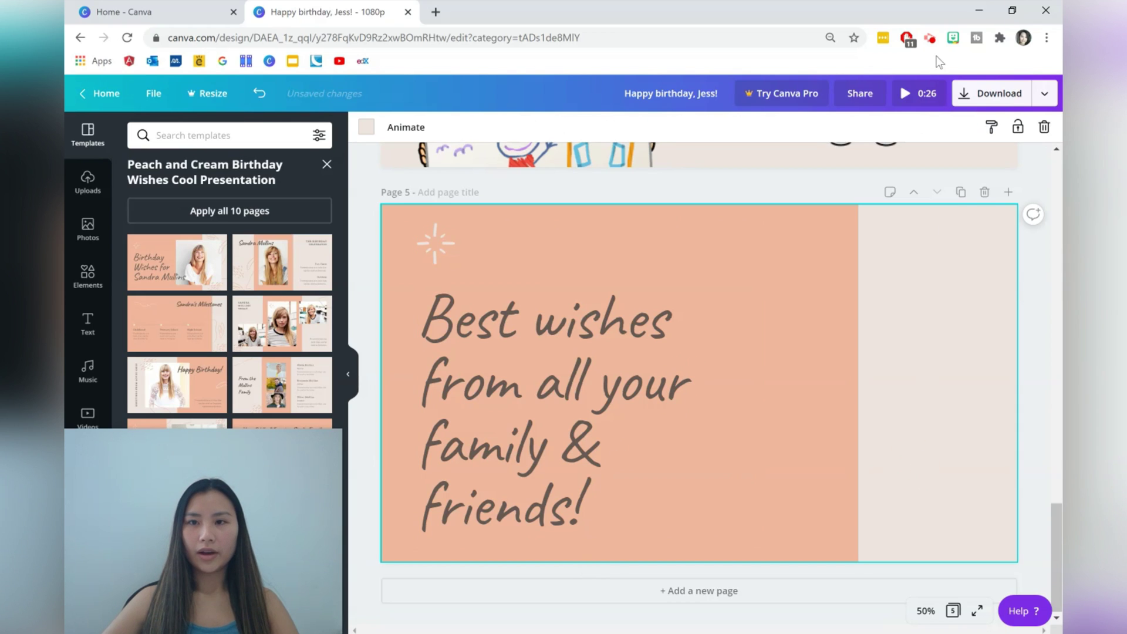
pyautogui.click(951, 41)
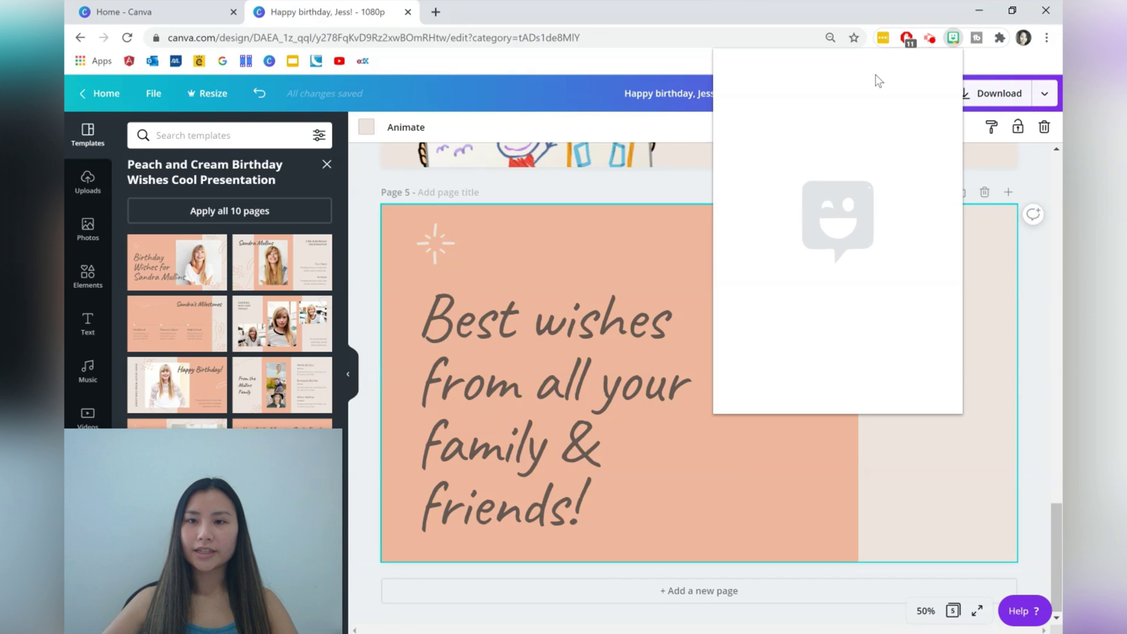
pyautogui.rightClick(801, 141)
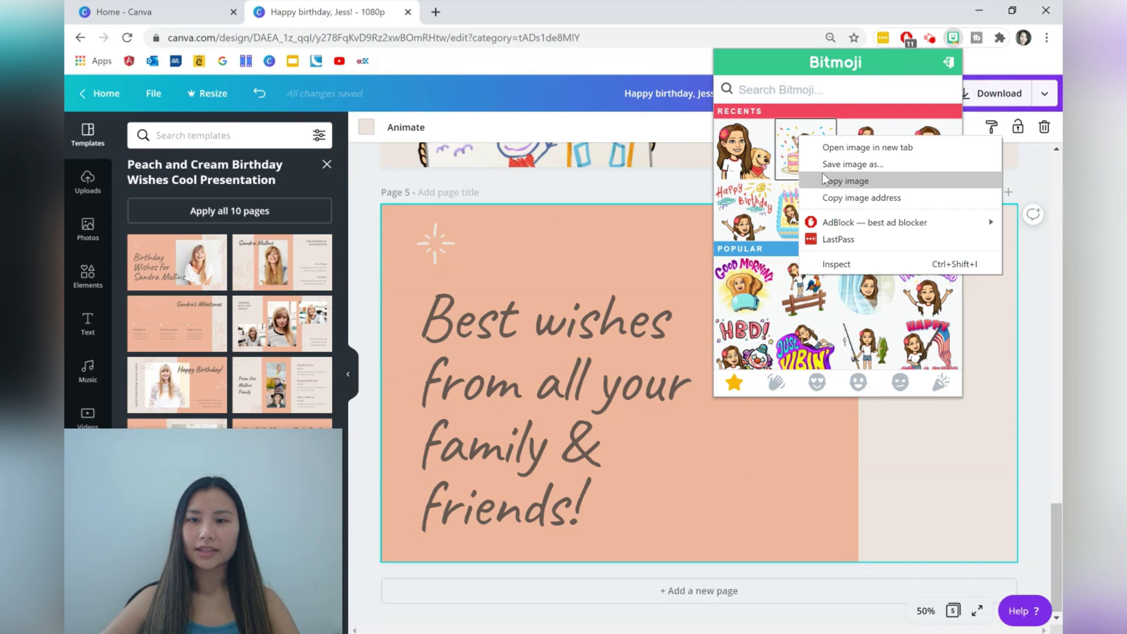
pyautogui.click(824, 179)
pyautogui.click(880, 430)
pyautogui.hotkey('ctrl', 'v')
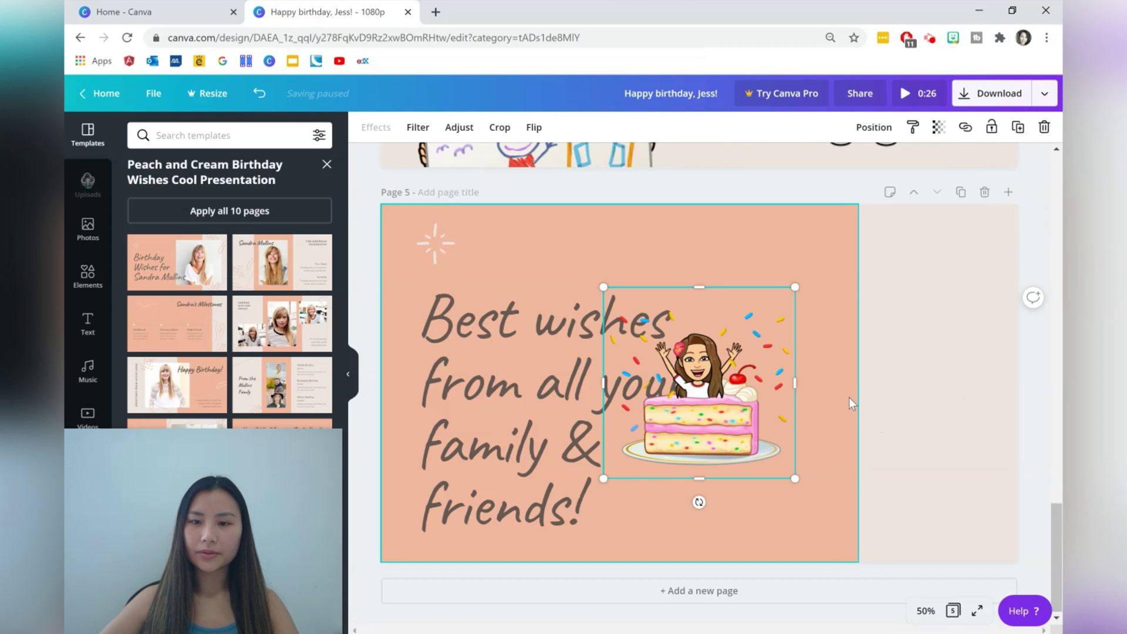
# - Enlarge the cake Bitmoji and place it at the lower right beside the wishes text
pyautogui.moveTo(751, 389); pyautogui.dragTo(892, 437)
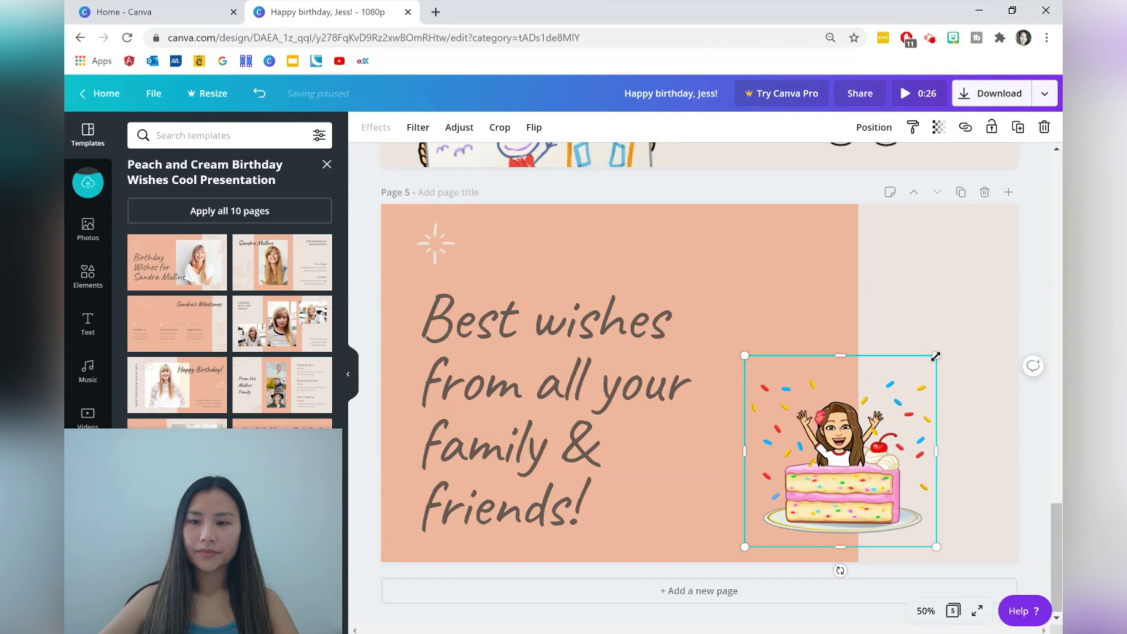
pyautogui.moveTo(936, 355); pyautogui.dragTo(1007, 284)
pyautogui.moveTo(911, 455); pyautogui.dragTo(866, 459)
# - Give page 5 the Tumble page animation
pyautogui.click(872, 259)
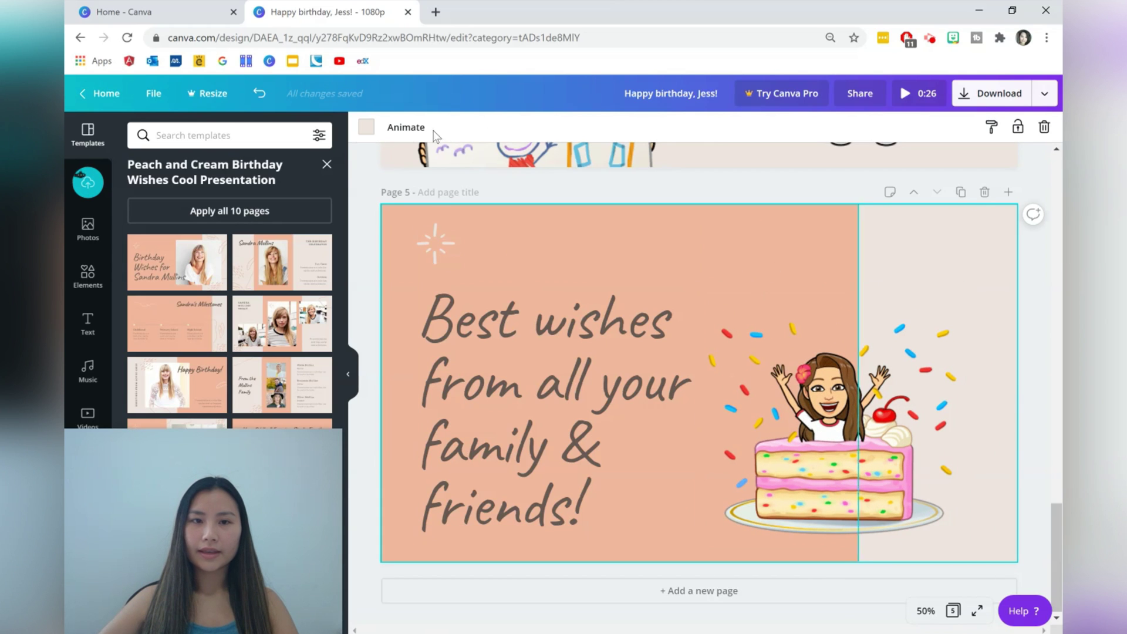
pyautogui.click(406, 127)
pyautogui.click(304, 214)
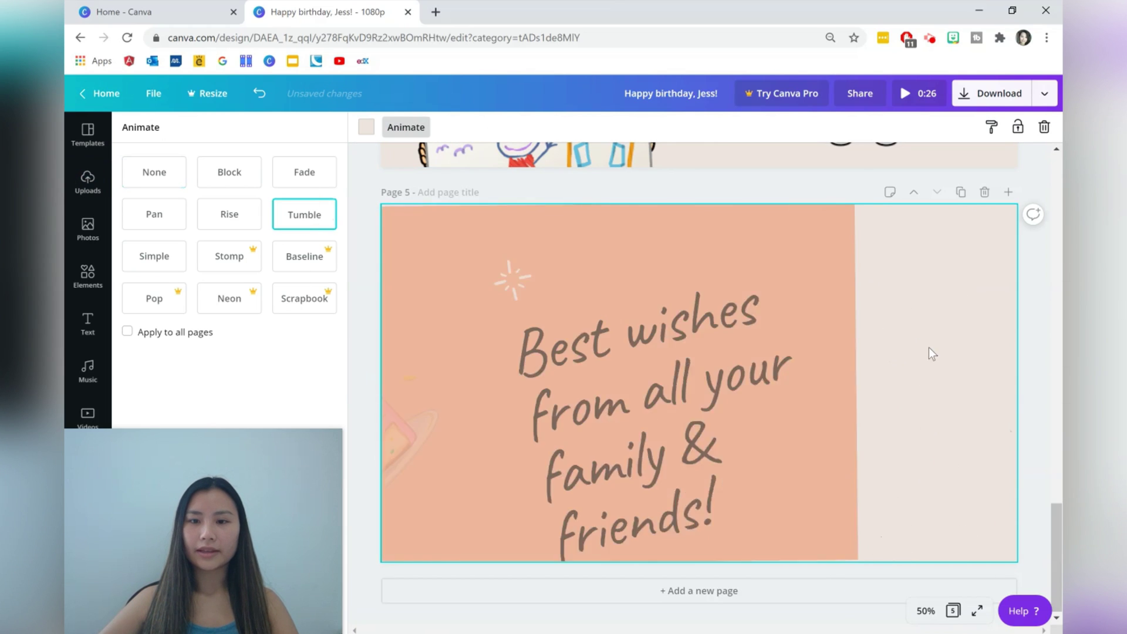
pyautogui.scroll(8, 922, 383)
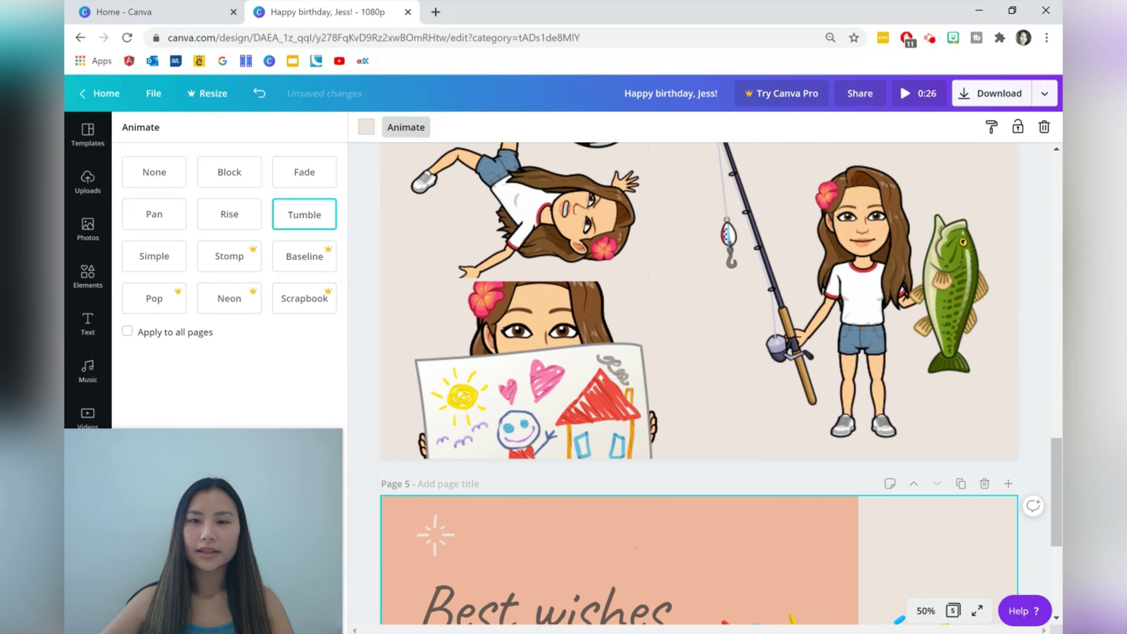
# - Preview the Happy Whistling Ukulele track in the Music library and add it to the design
pyautogui.scroll(10, 699, 382)
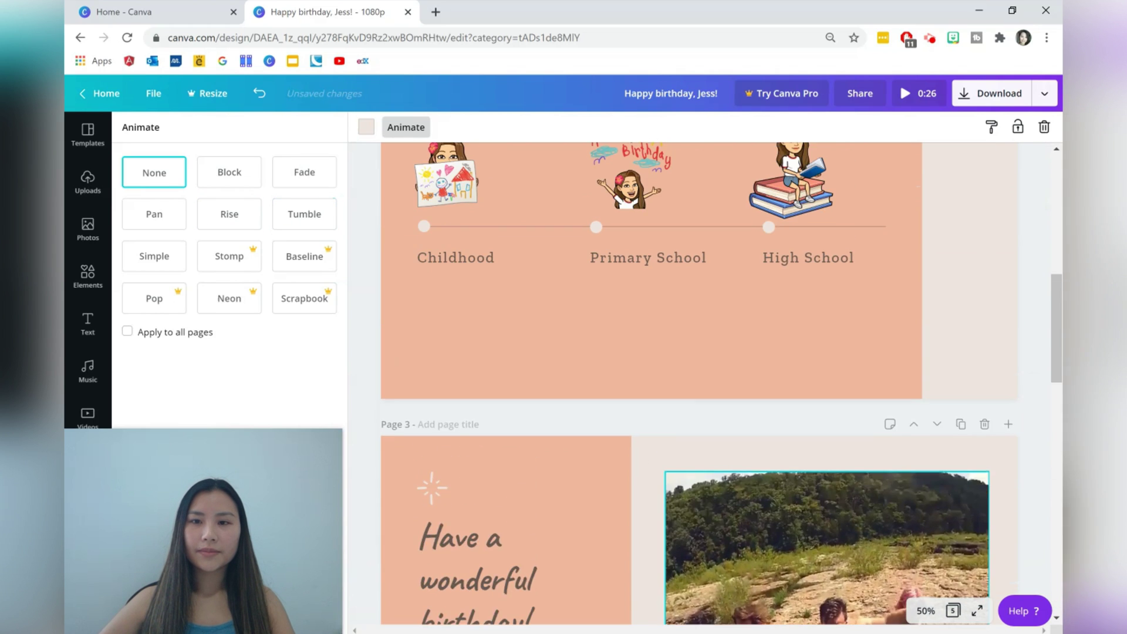
pyautogui.scroll(7, 699, 381)
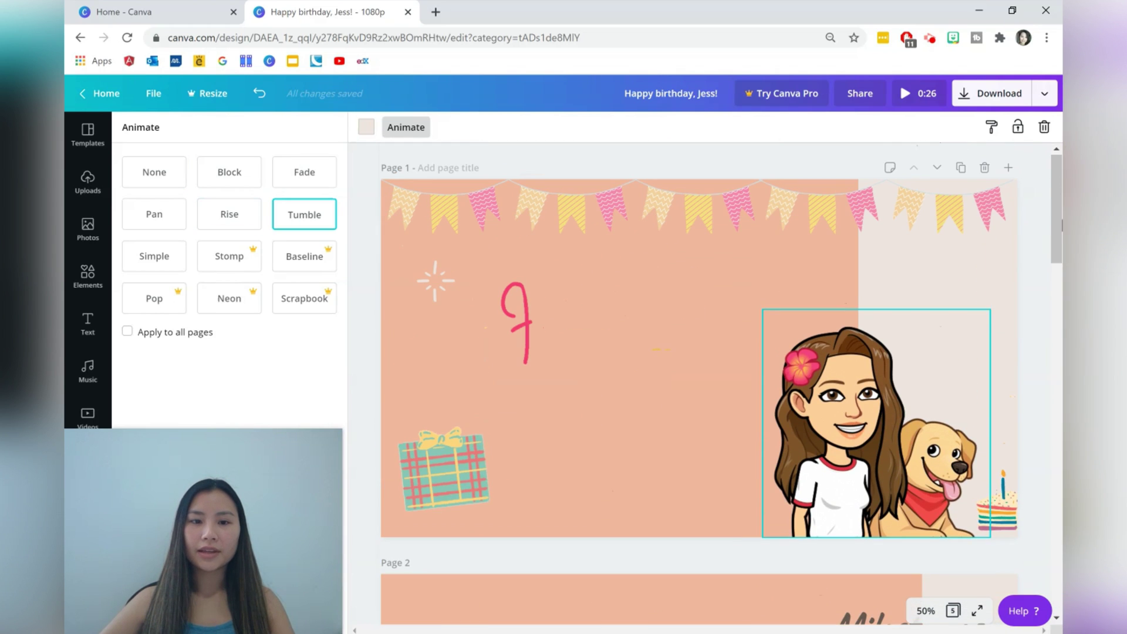
pyautogui.moveTo(1060, 282); pyautogui.dragTo(1052, 559)
pyautogui.click(925, 214)
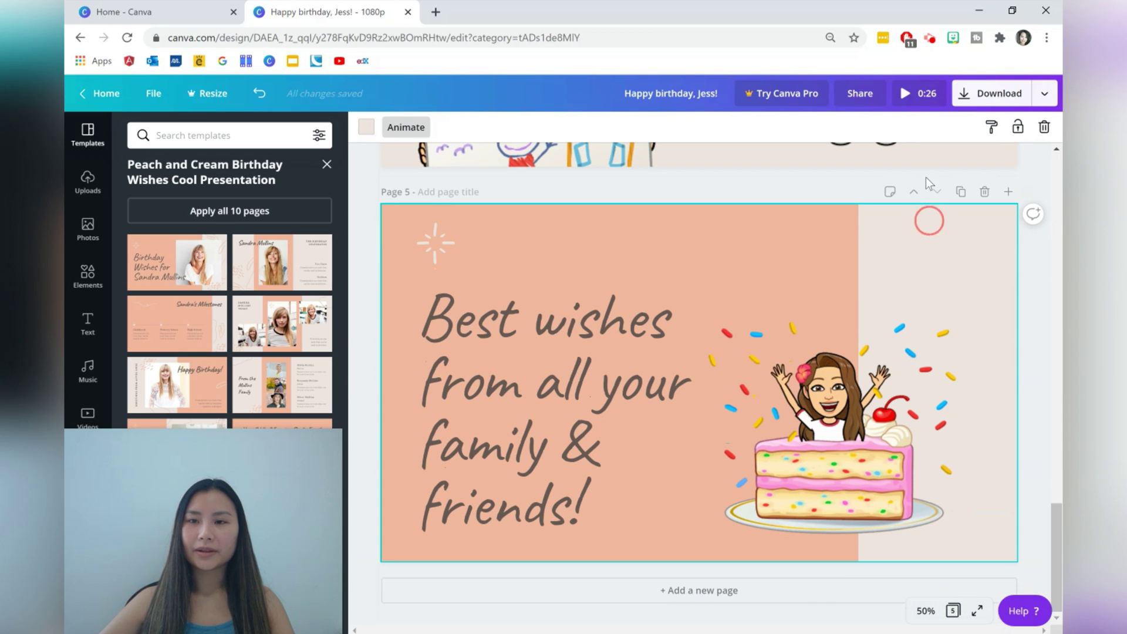
pyautogui.click(92, 413)
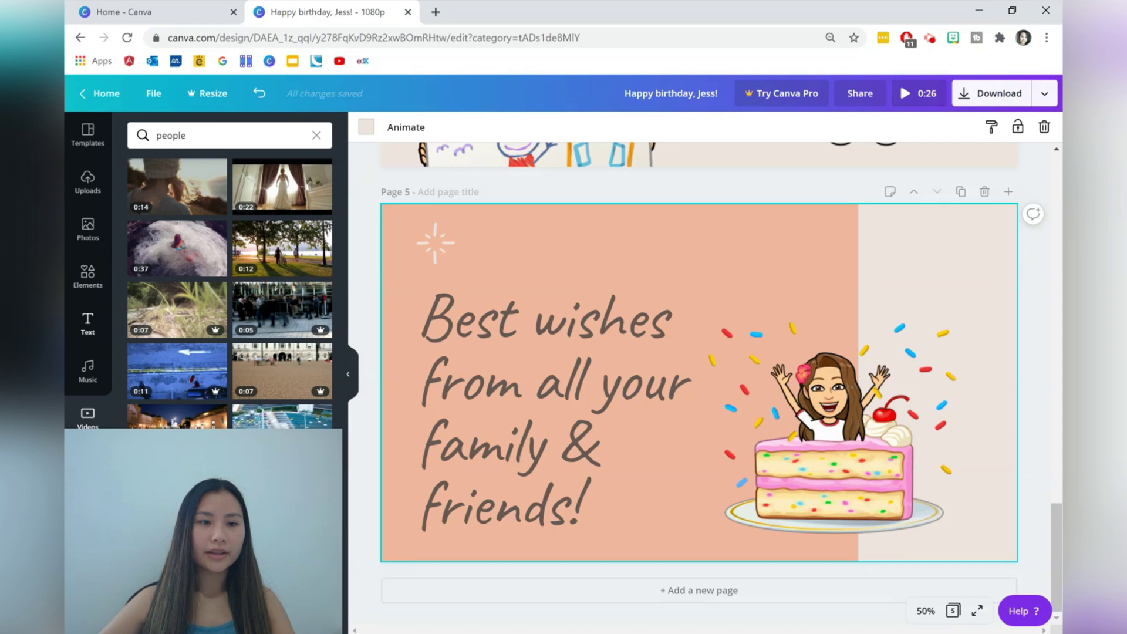
pyautogui.click(87, 370)
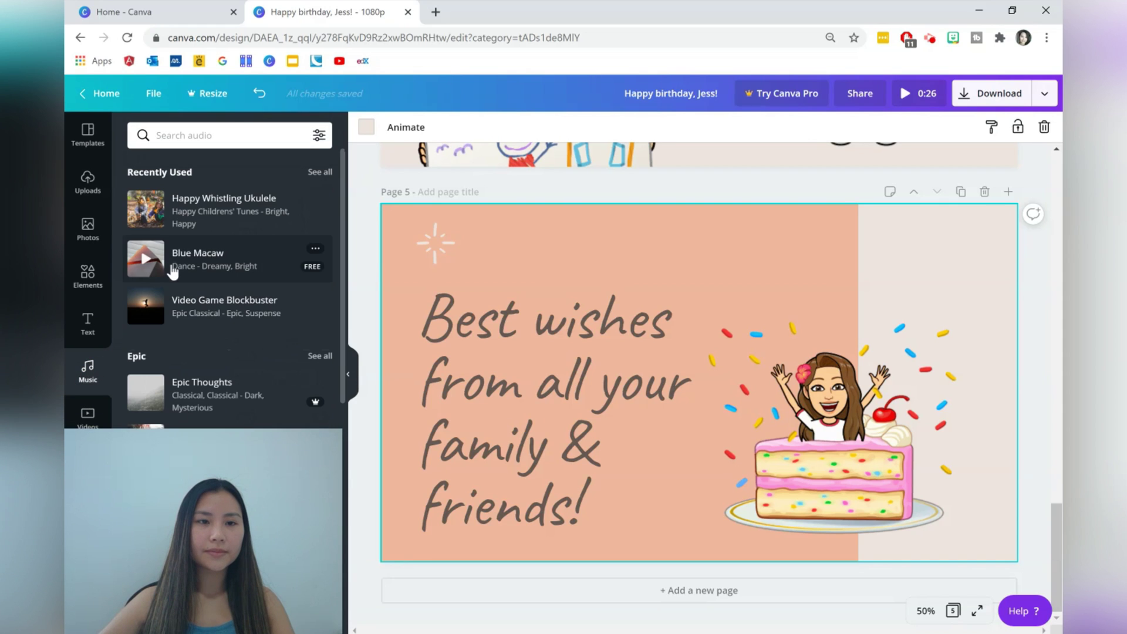
pyautogui.click(150, 214)
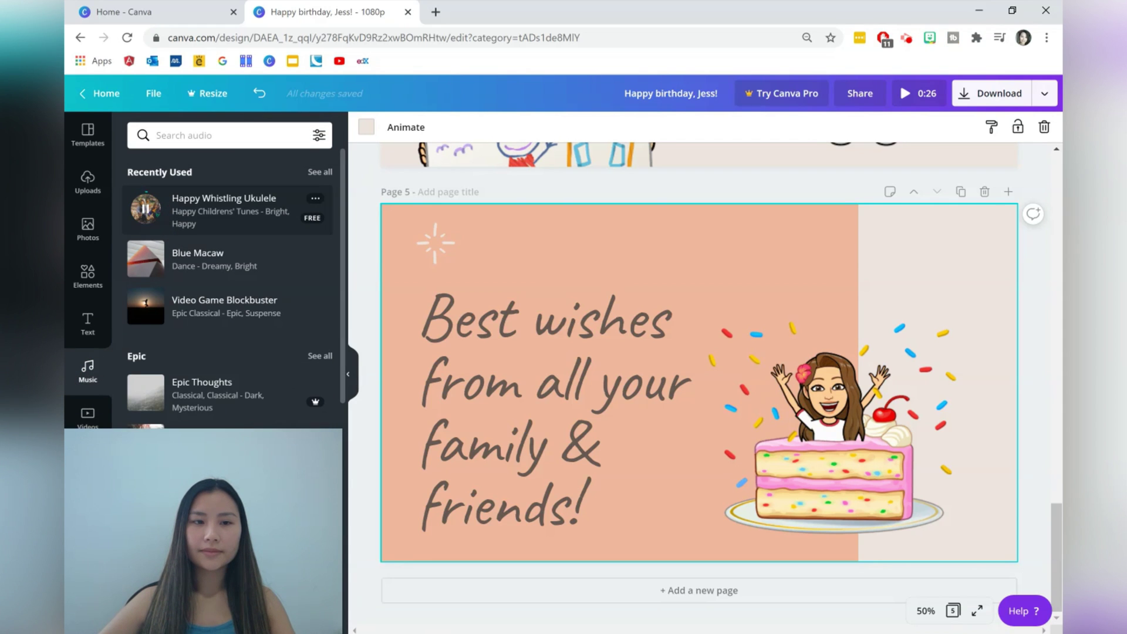
pyautogui.click(203, 214)
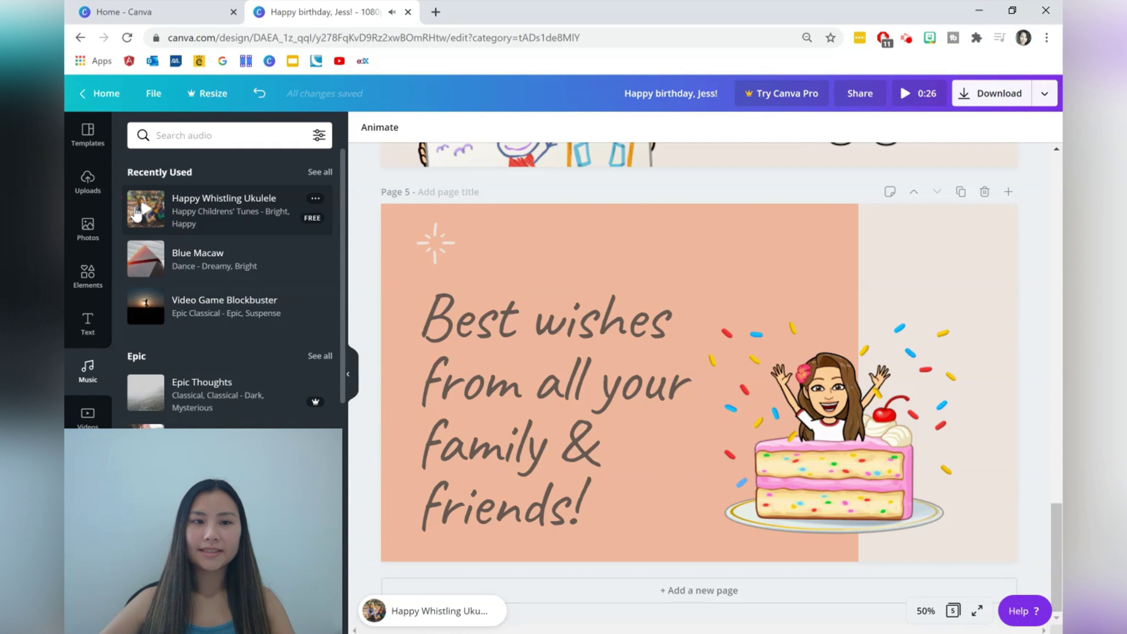
pyautogui.click(1058, 370)
pyautogui.click(1058, 373)
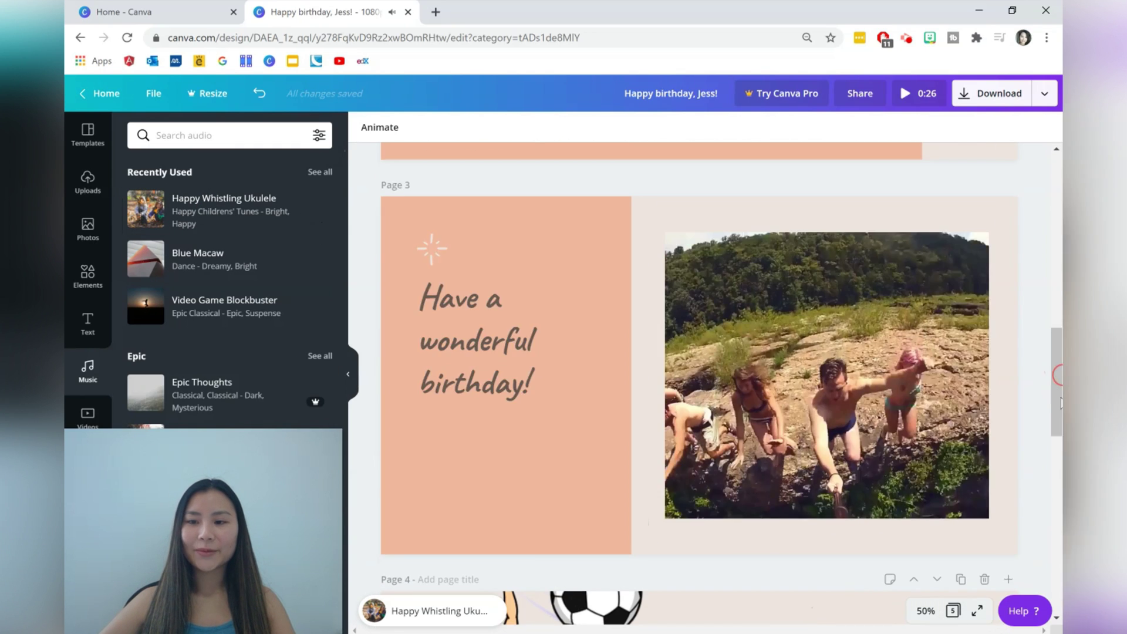
pyautogui.click(1058, 397)
# - Play the 0:26 five-page birthday video as a full-screen preview
pyautogui.click(1058, 397)
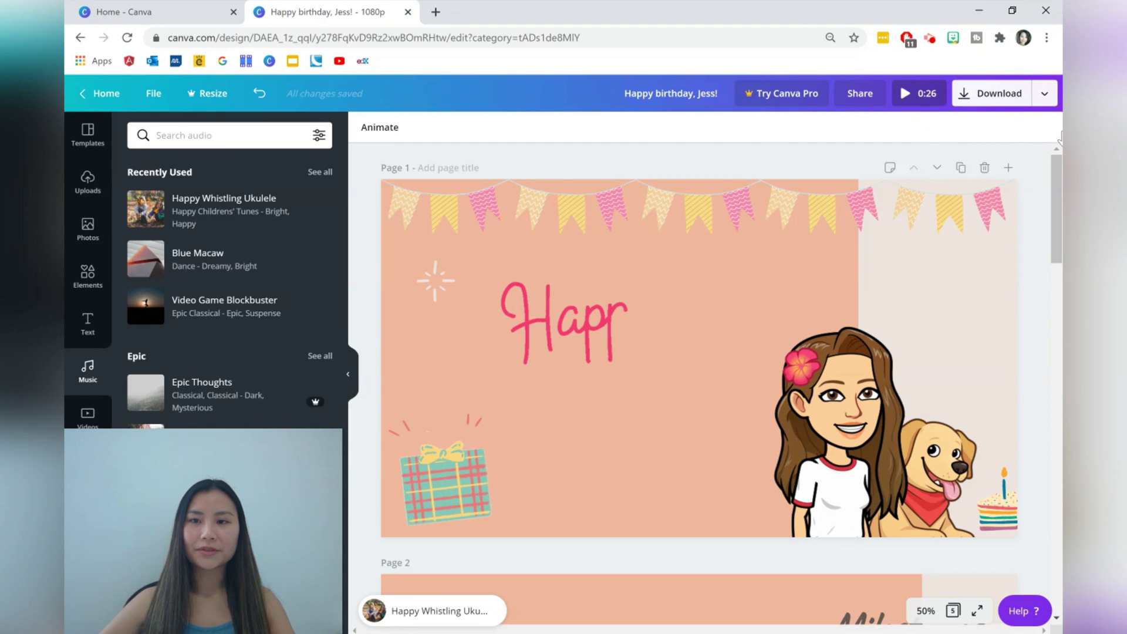
pyautogui.click(904, 91)
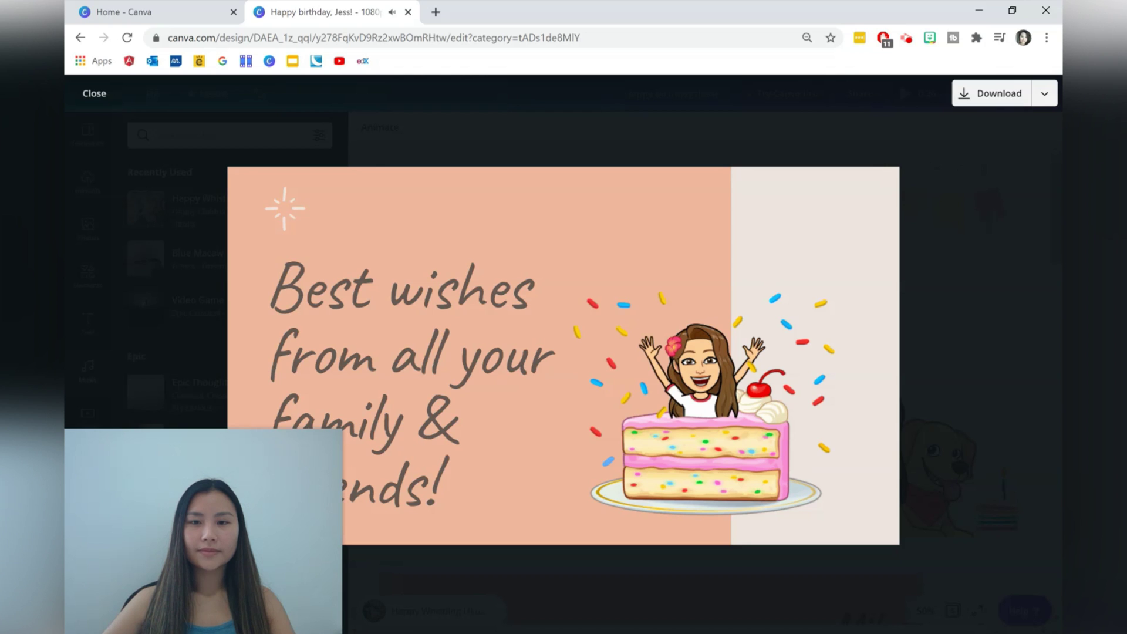
# - Download all 5 pages of the design with the Video file type
pyautogui.press('Escape')
pyautogui.click(1043, 94)
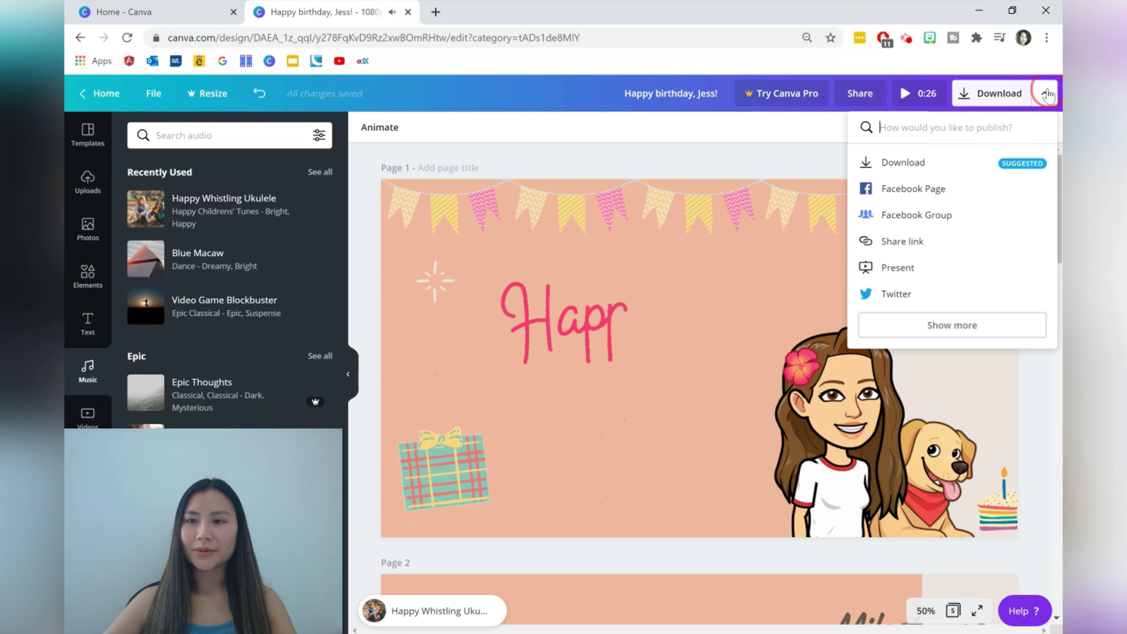
pyautogui.click(963, 163)
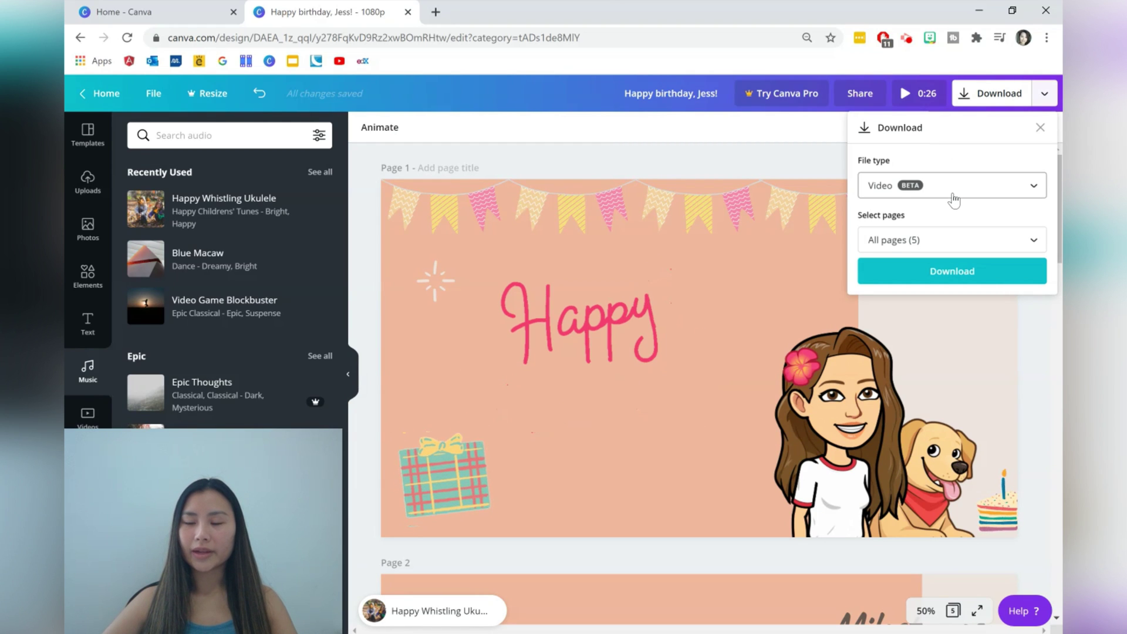
pyautogui.click(956, 268)
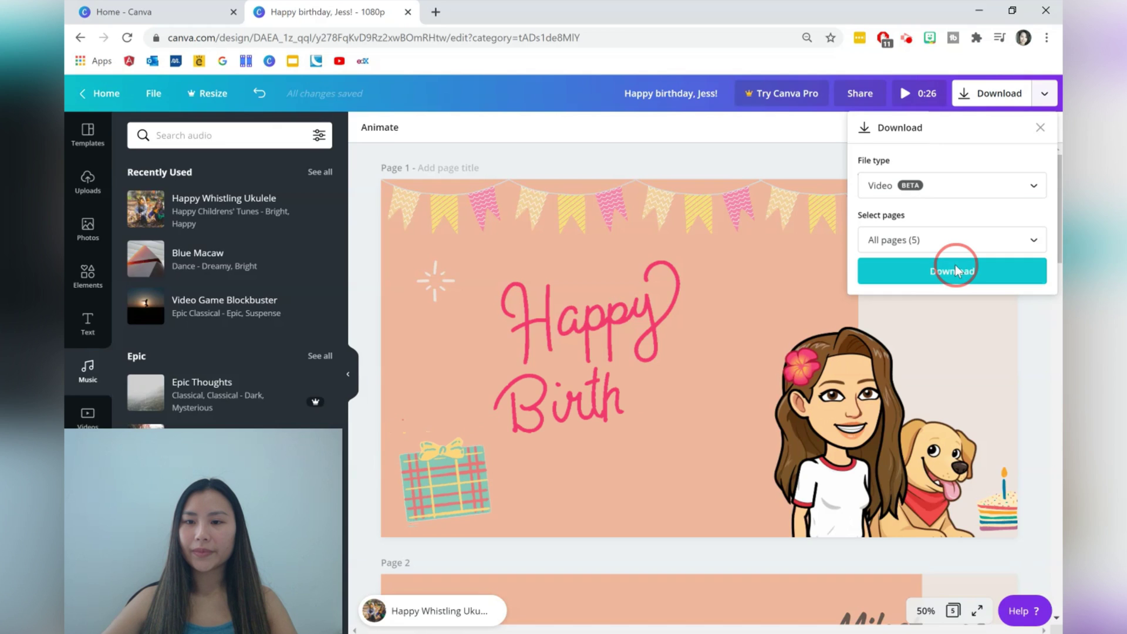